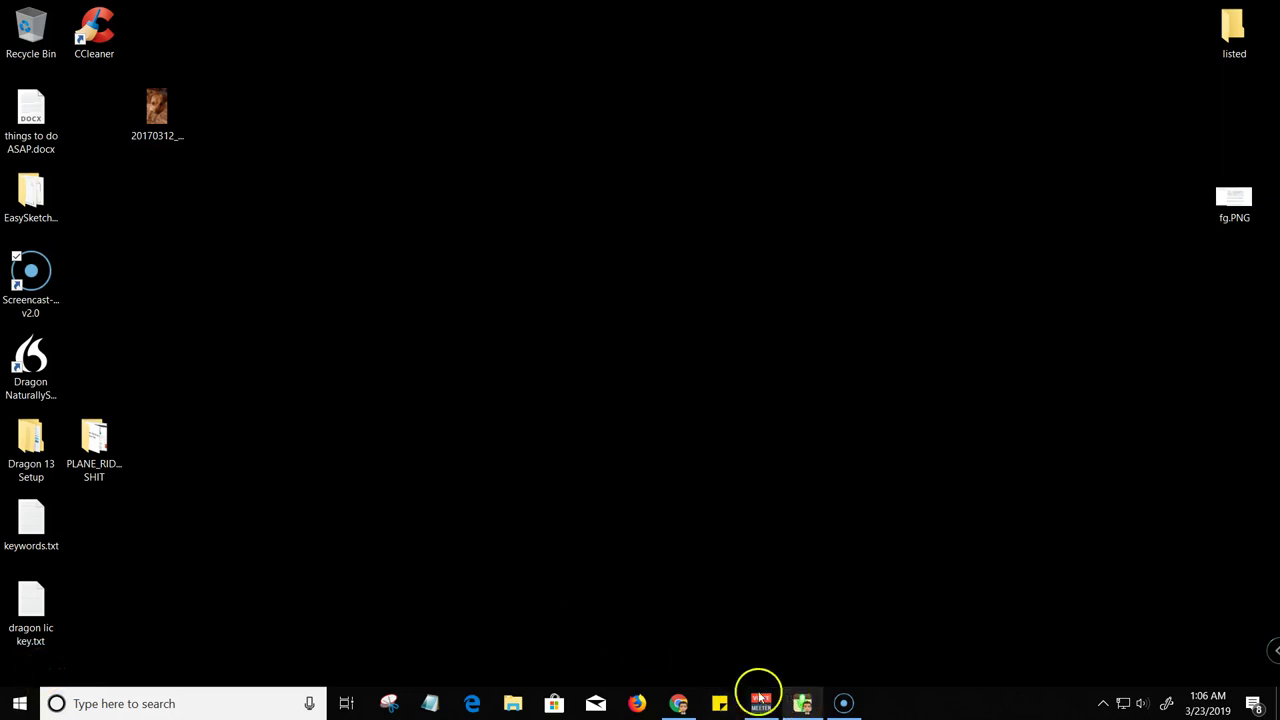
Bring up Chrome on the Newbies Helpin Newbies page's General settings (visibility published, downloading allowed)
click(678, 703)
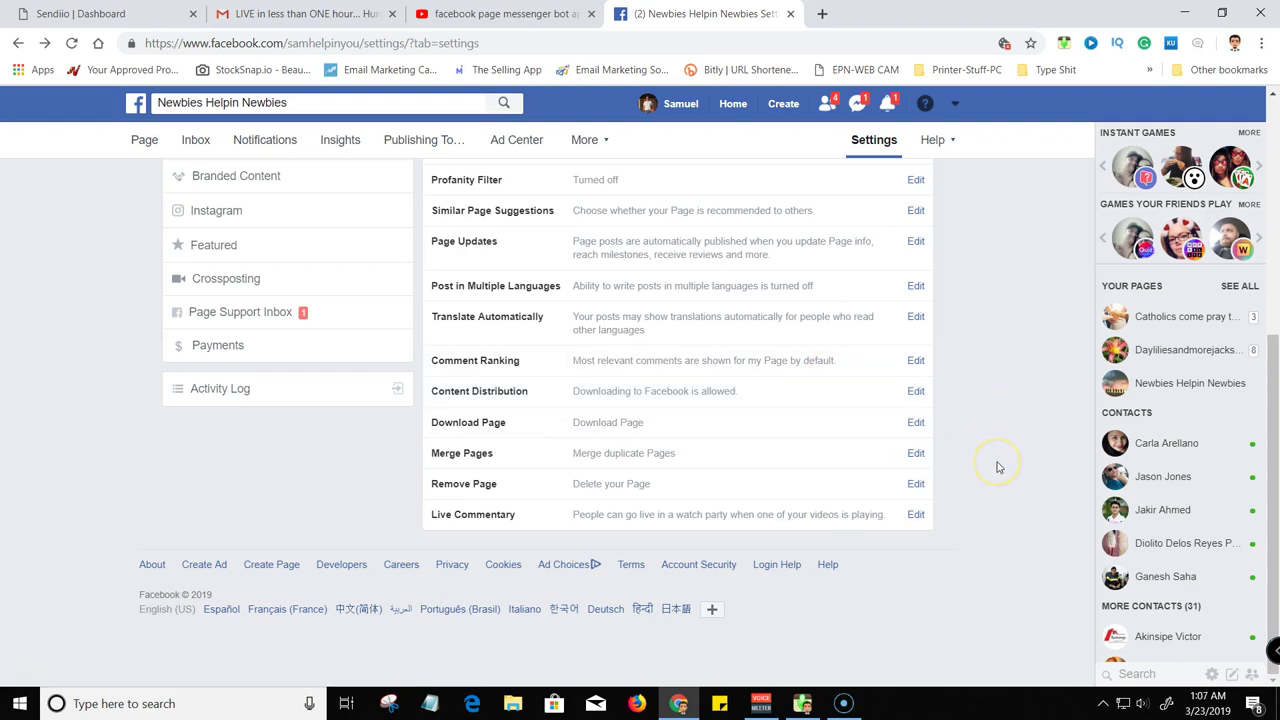
scroll(996, 467, up, 1)
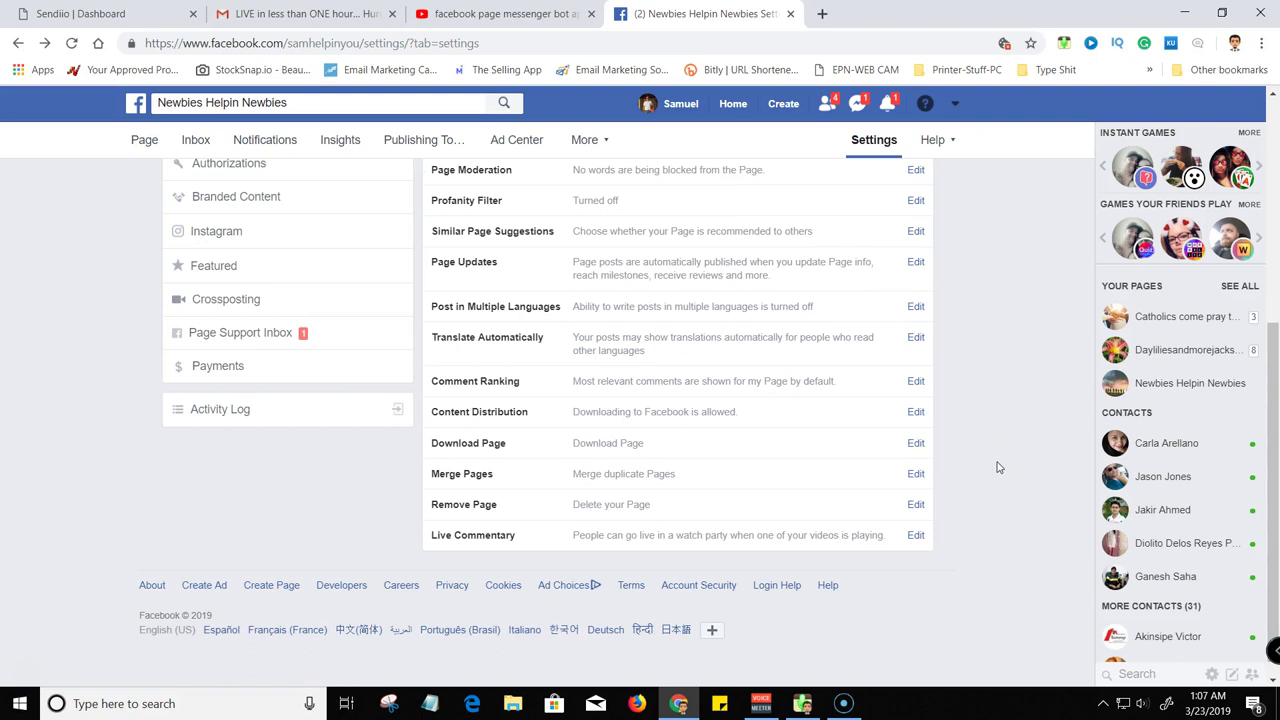
scroll(996, 467, up, 5)
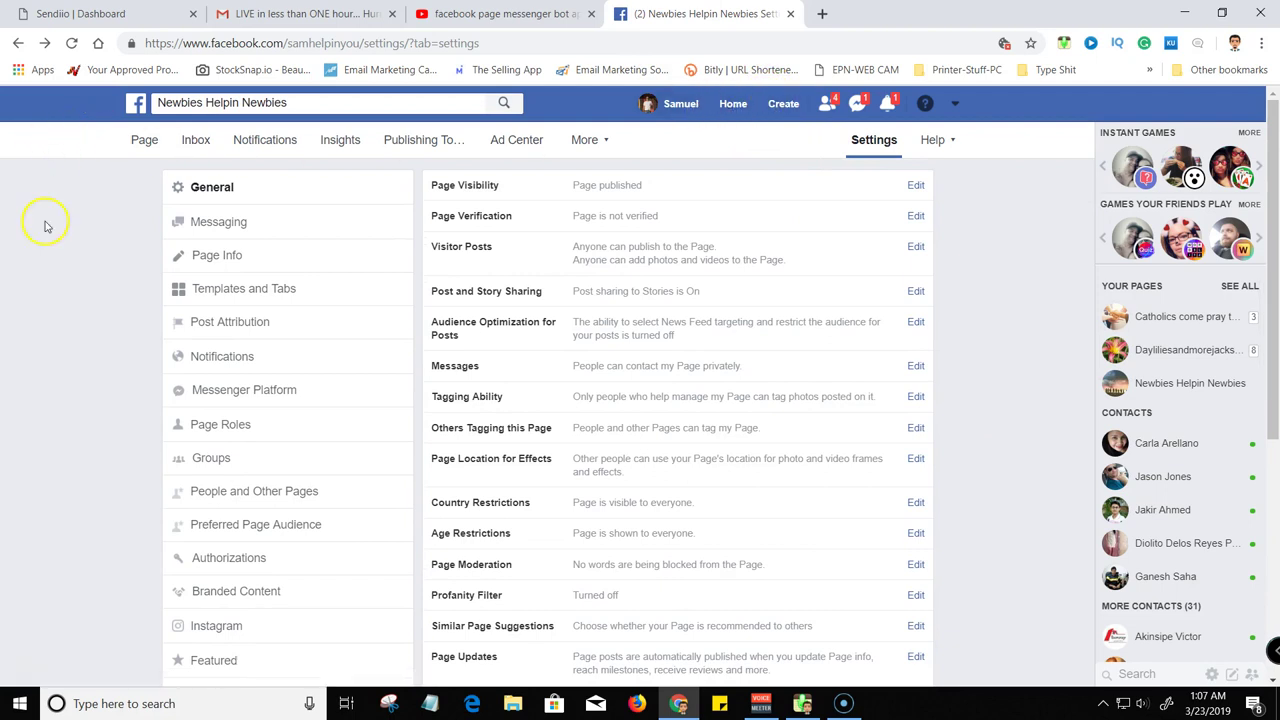
Go from the news feed through your Pages list to the Catholics come pray the Rosary page
click(733, 104)
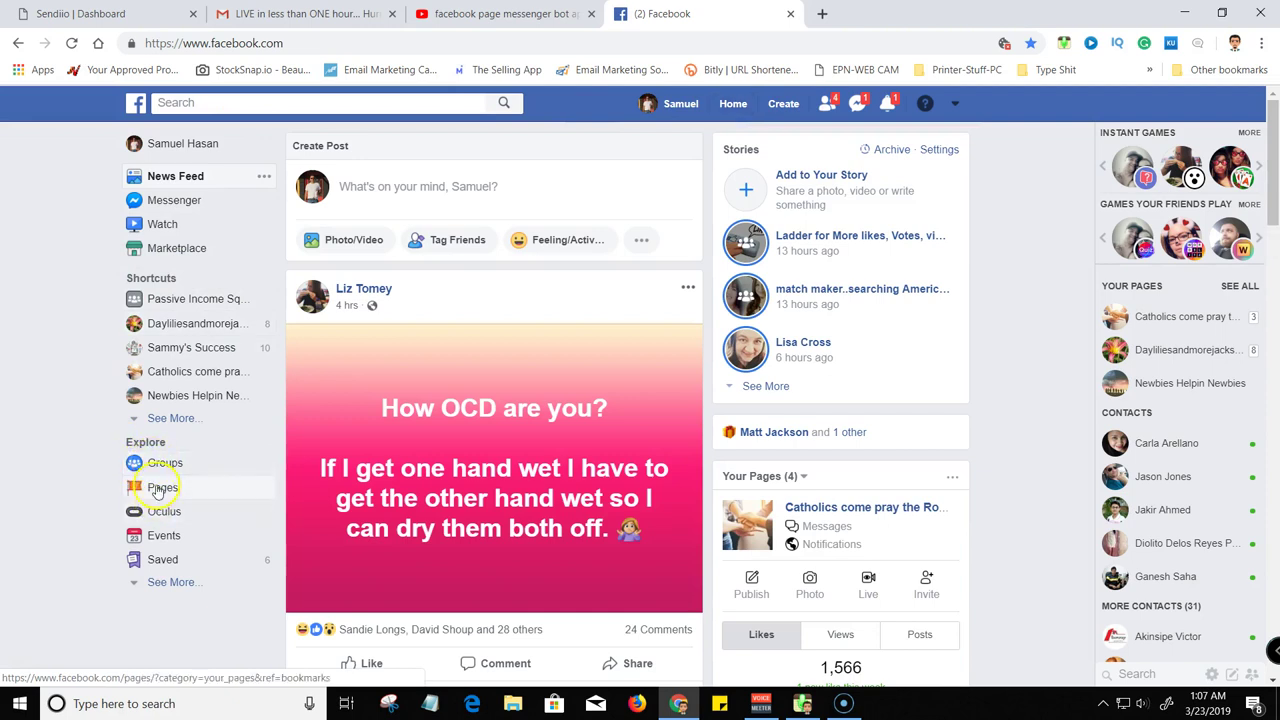
click(162, 487)
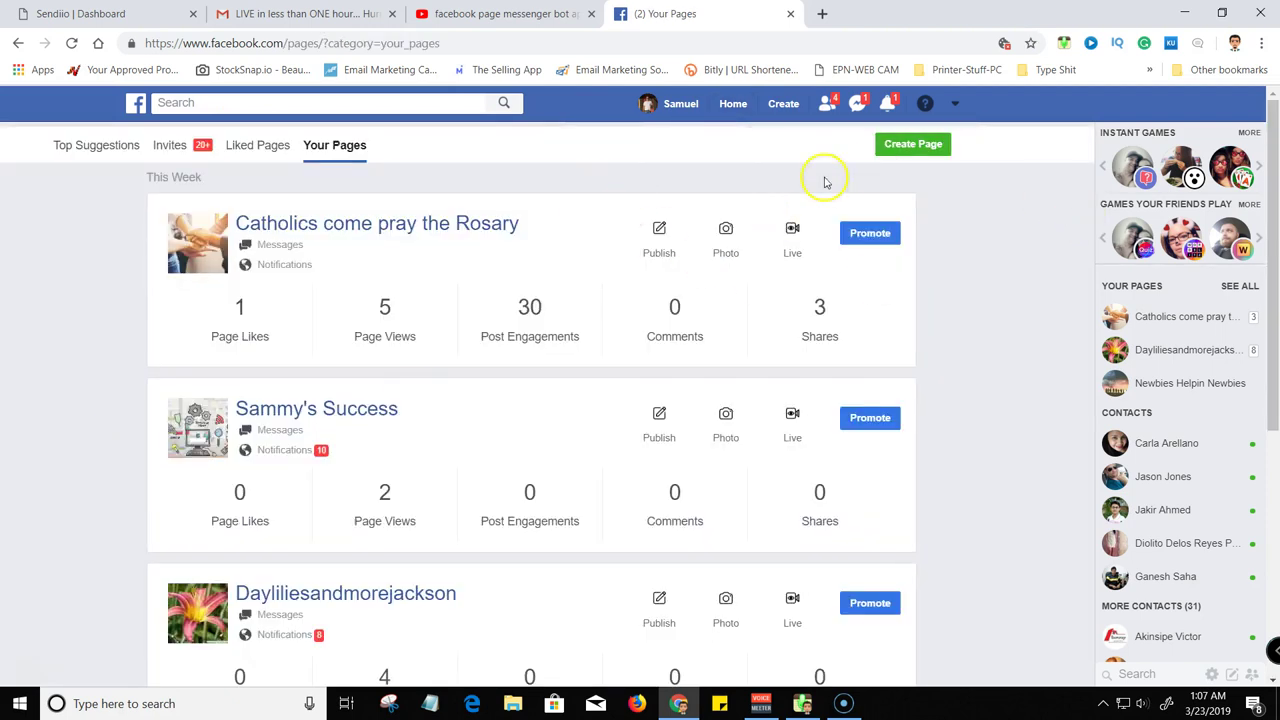
scroll(286, 229, down, 2)
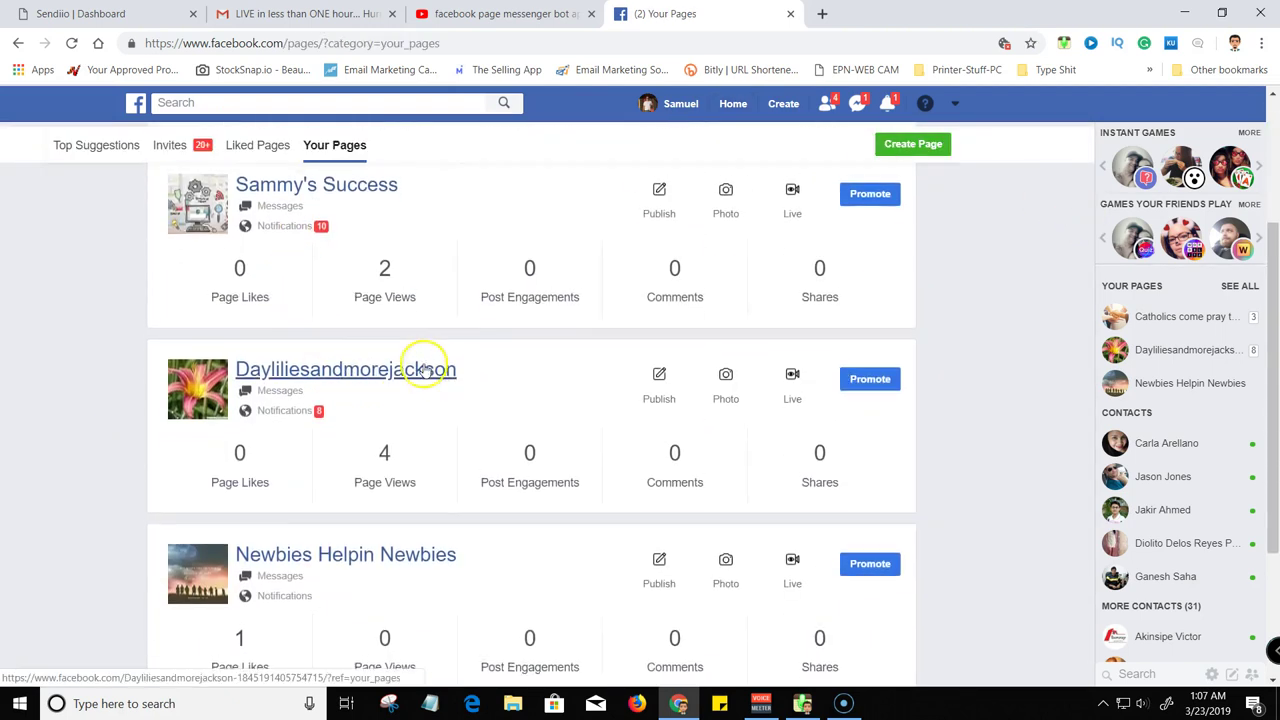
scroll(428, 366, up, 2)
click(370, 228)
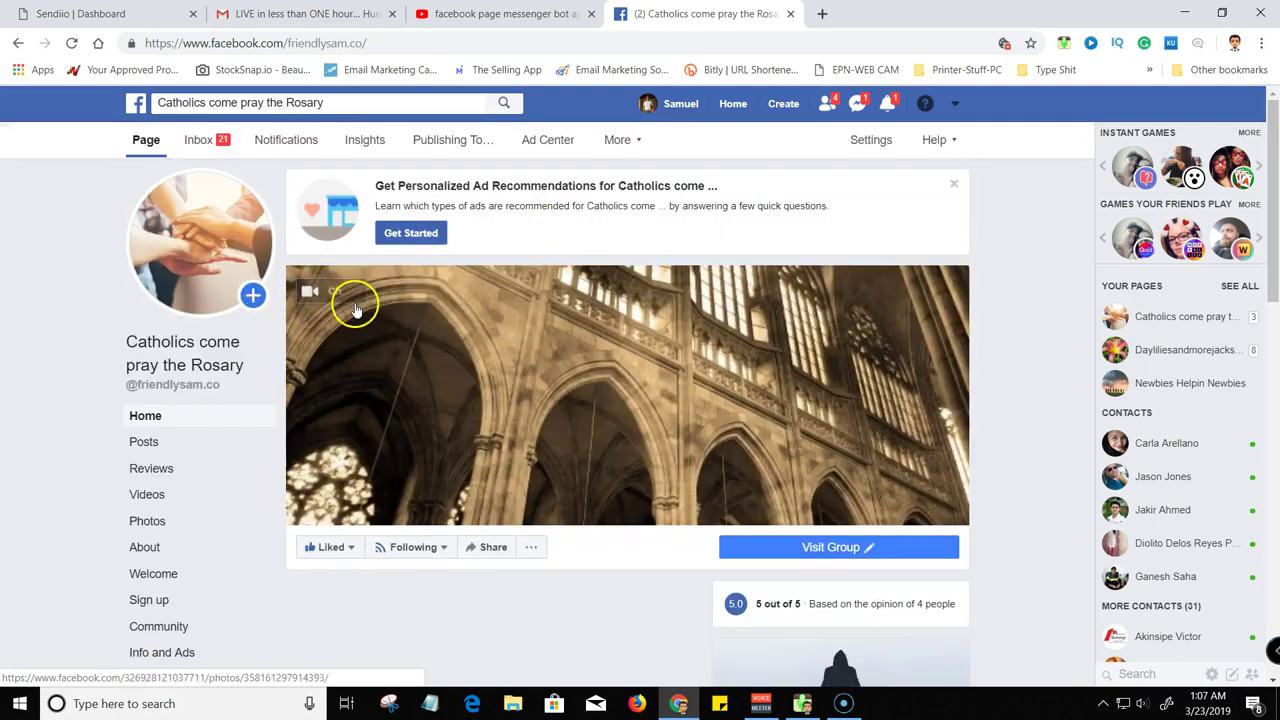
scroll(390, 330, down, 3)
scroll(790, 240, up, 2)
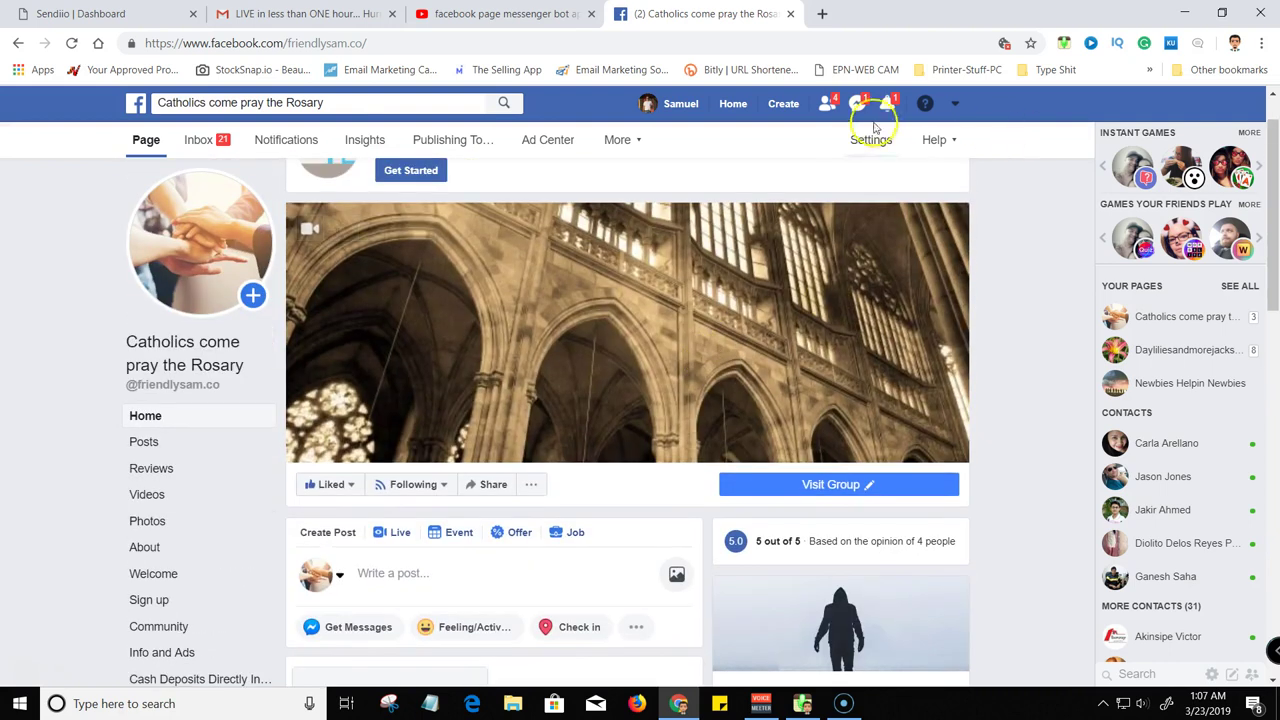
Open that page's Messenger Platform settings, with Response Method set to all automated
click(868, 142)
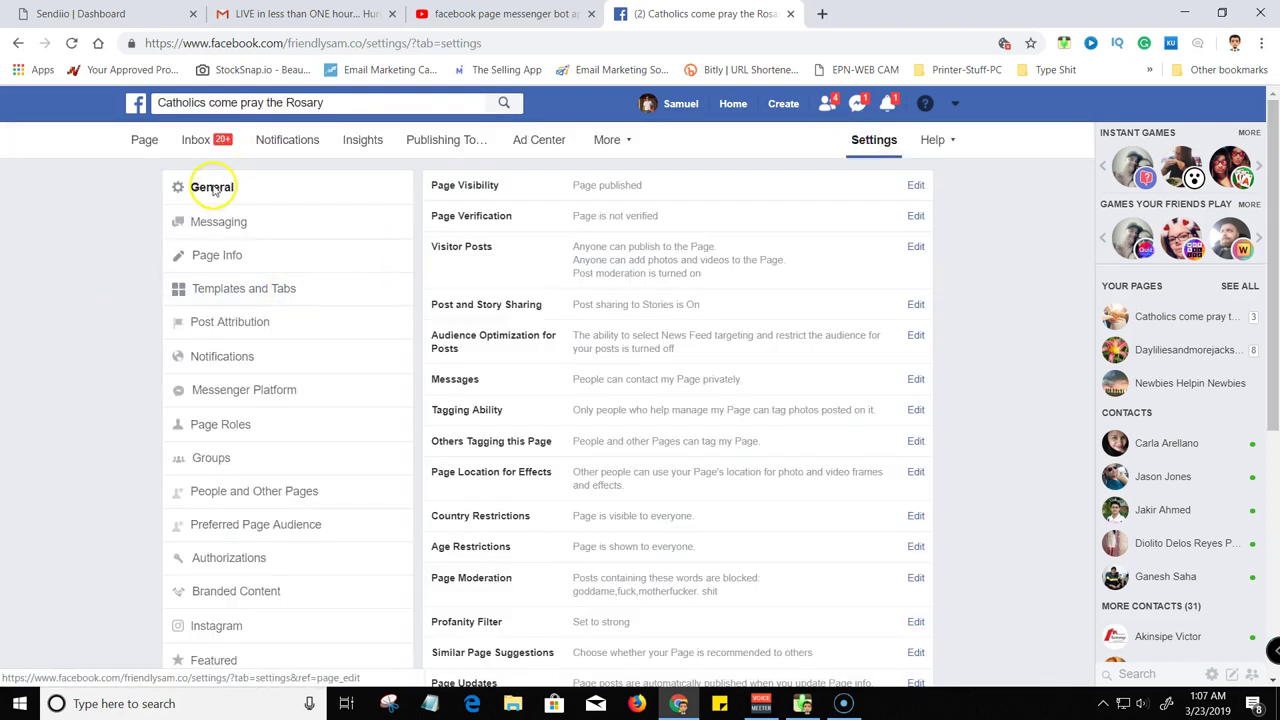
click(230, 398)
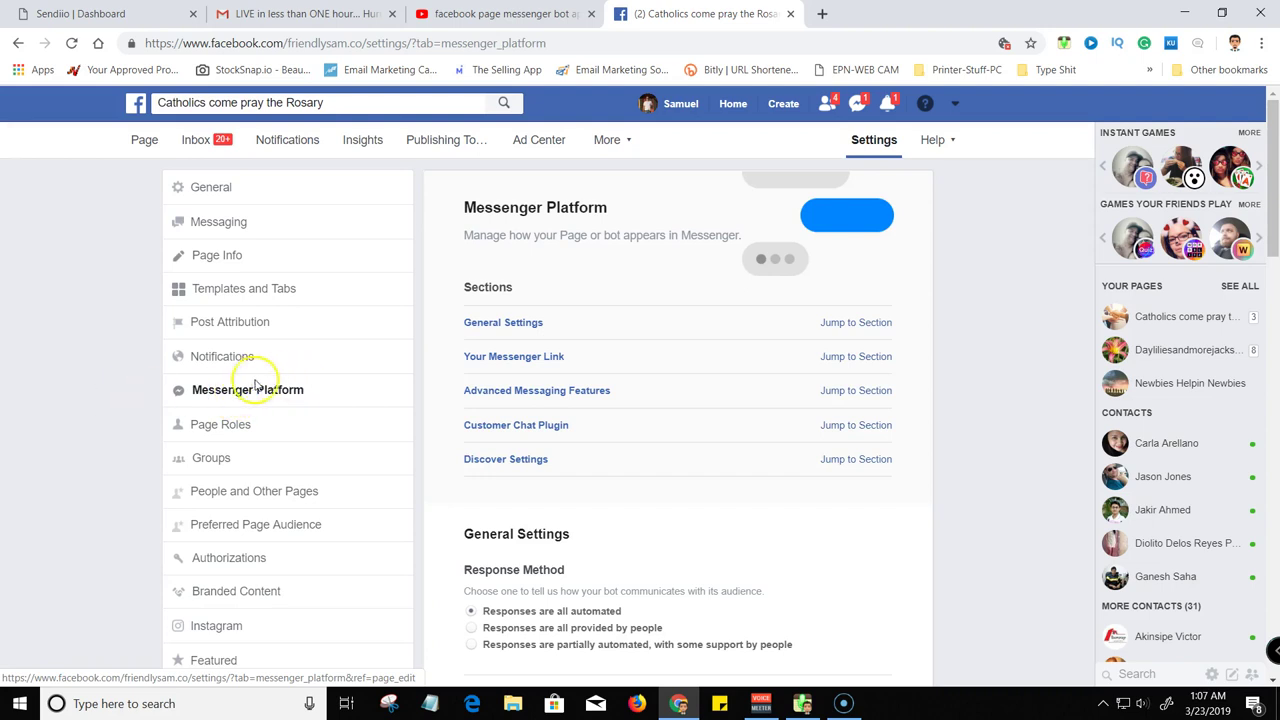
scroll(545, 320, down, 2)
scroll(535, 300, up, 2)
scroll(709, 397, down, 1)
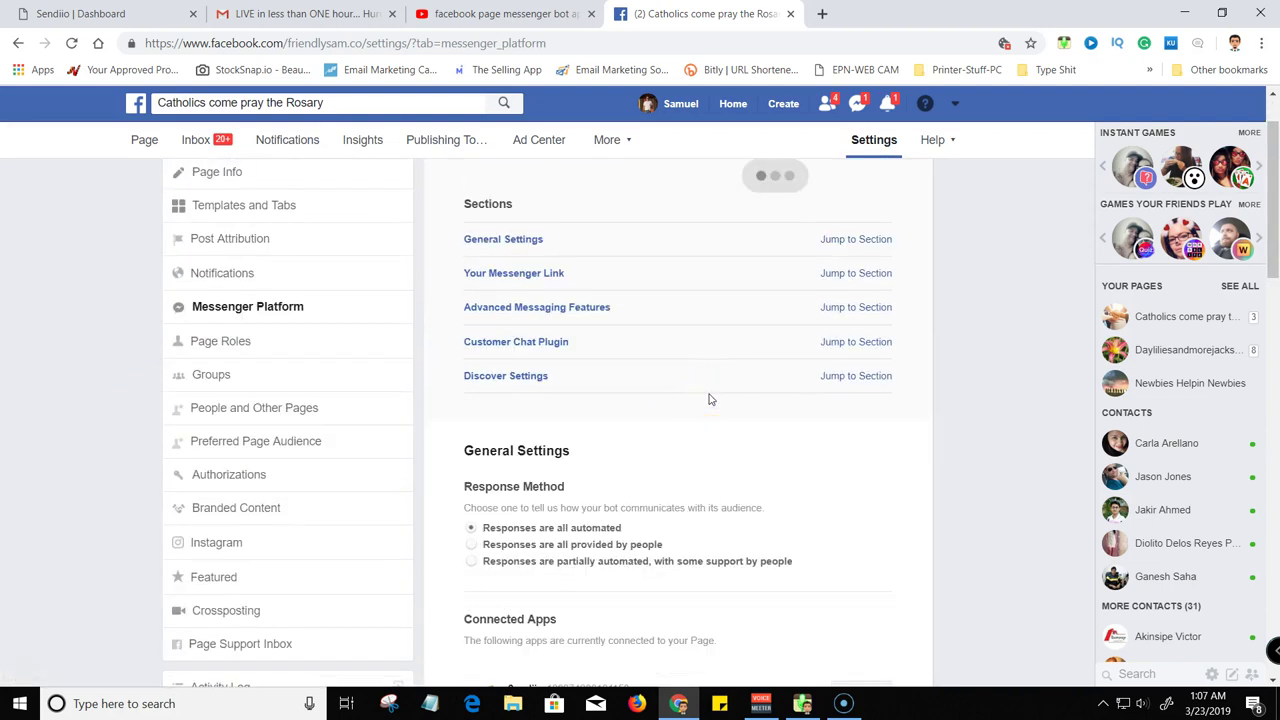
Load facebook.com in a new tab and open the Catholics come pray the Rosary page
click(821, 13)
text(face)
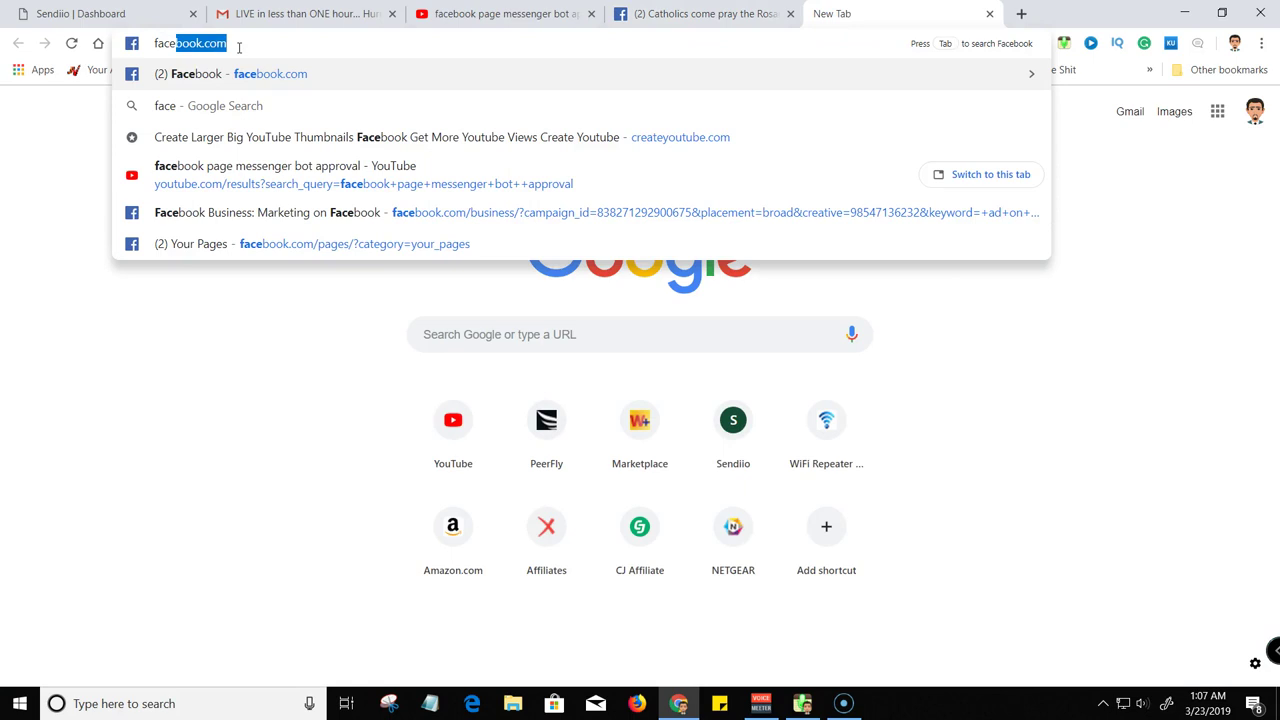
key(Return)
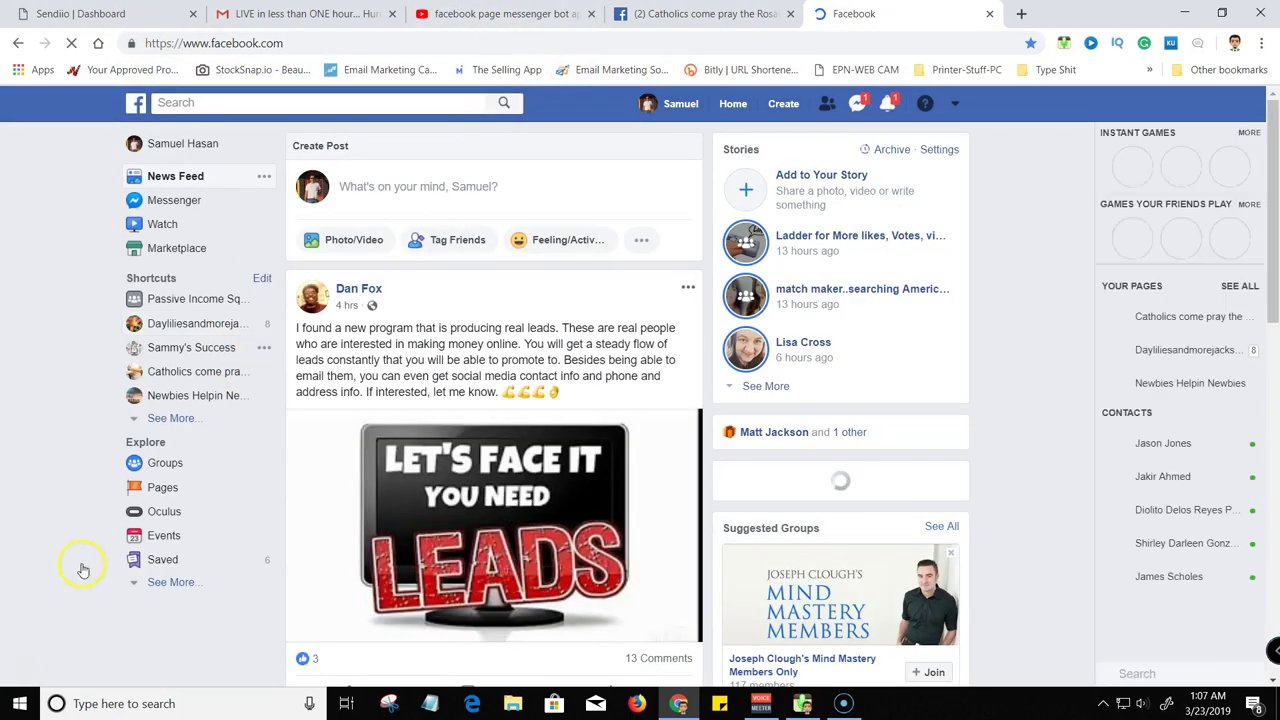
click(157, 488)
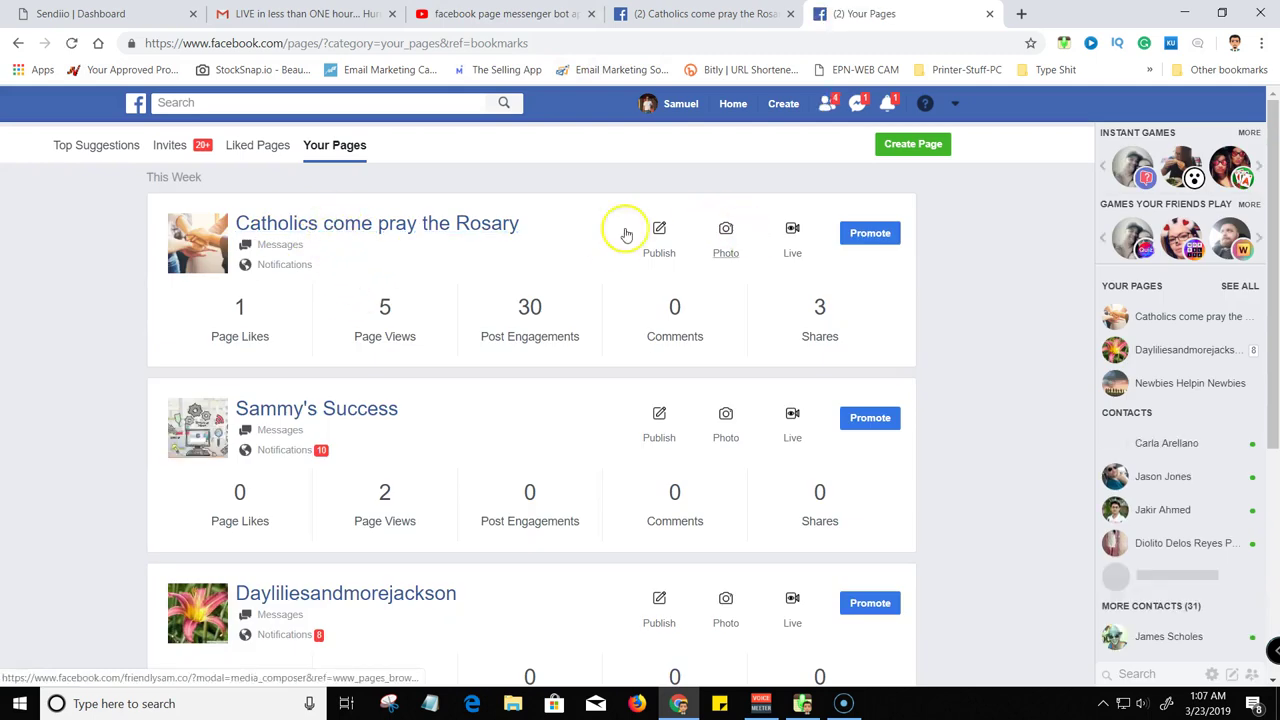
click(330, 228)
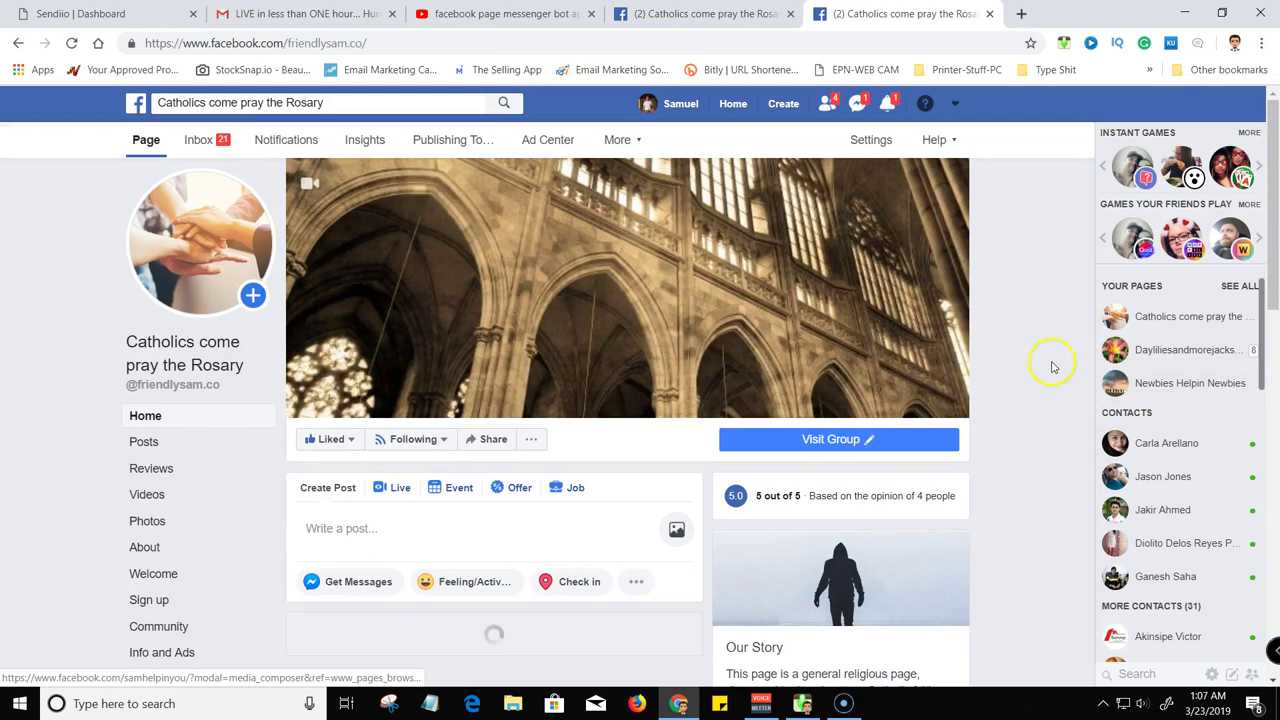
scroll(1051, 363, down, 2)
Check the options under the page's Visit Group button
click(829, 293)
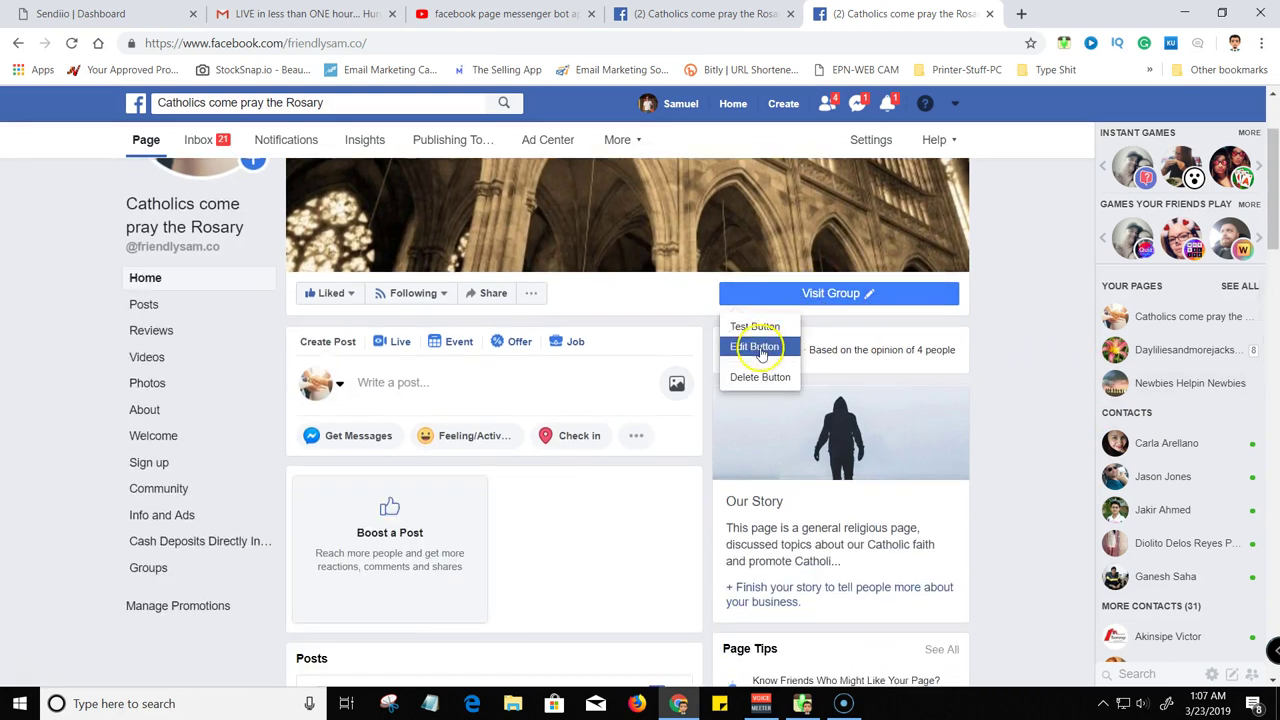
click(837, 294)
click(857, 296)
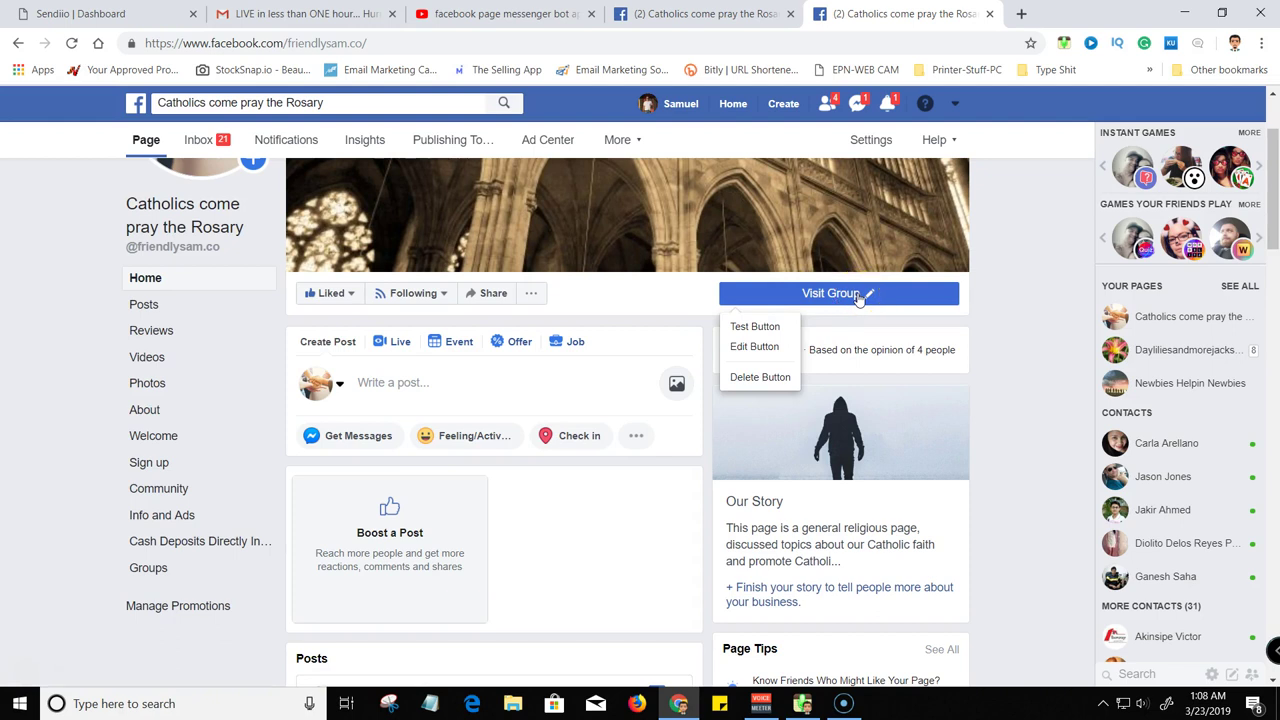
click(853, 297)
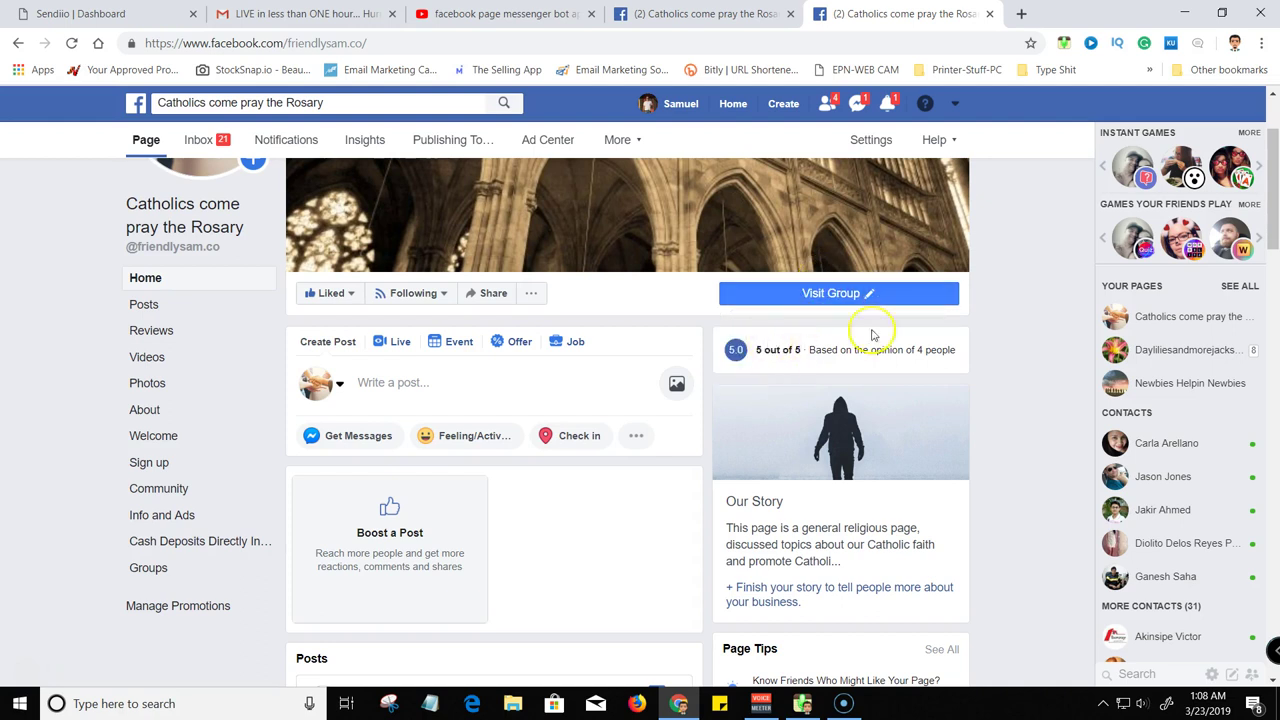
click(826, 293)
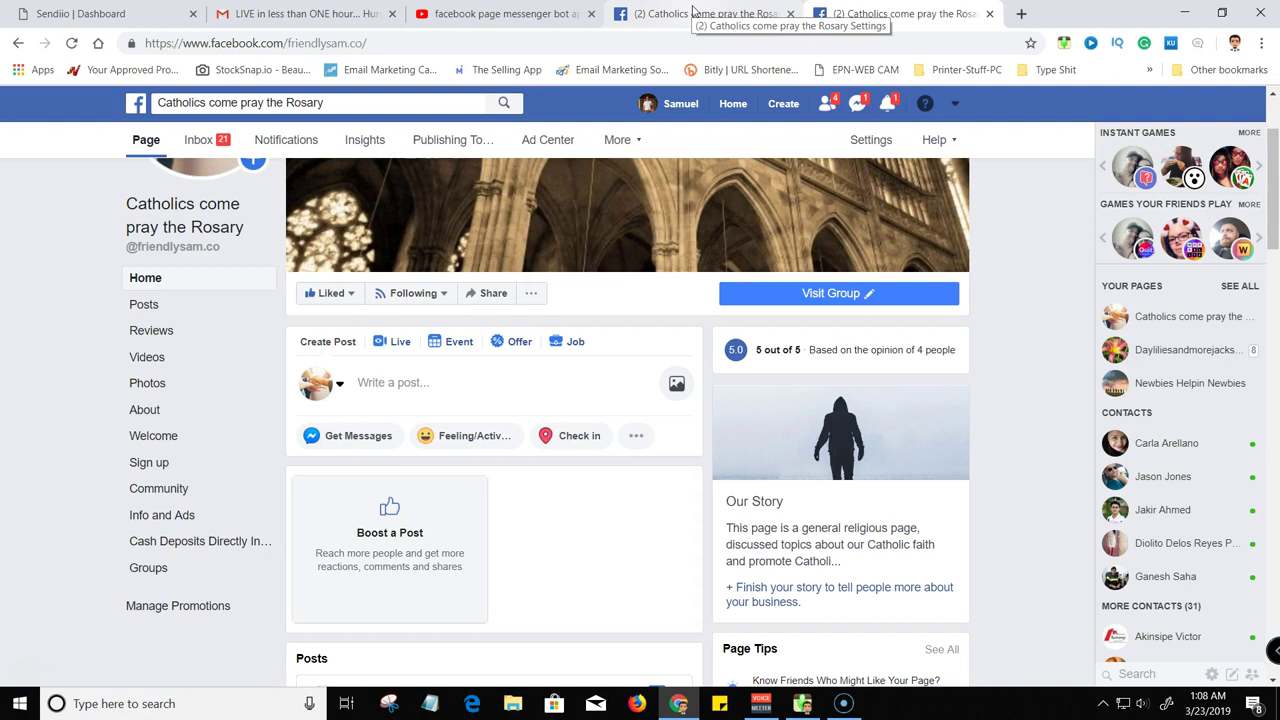
Verify Sendiio under Connected Apps, then return to the Catholics page's home timeline
click(693, 10)
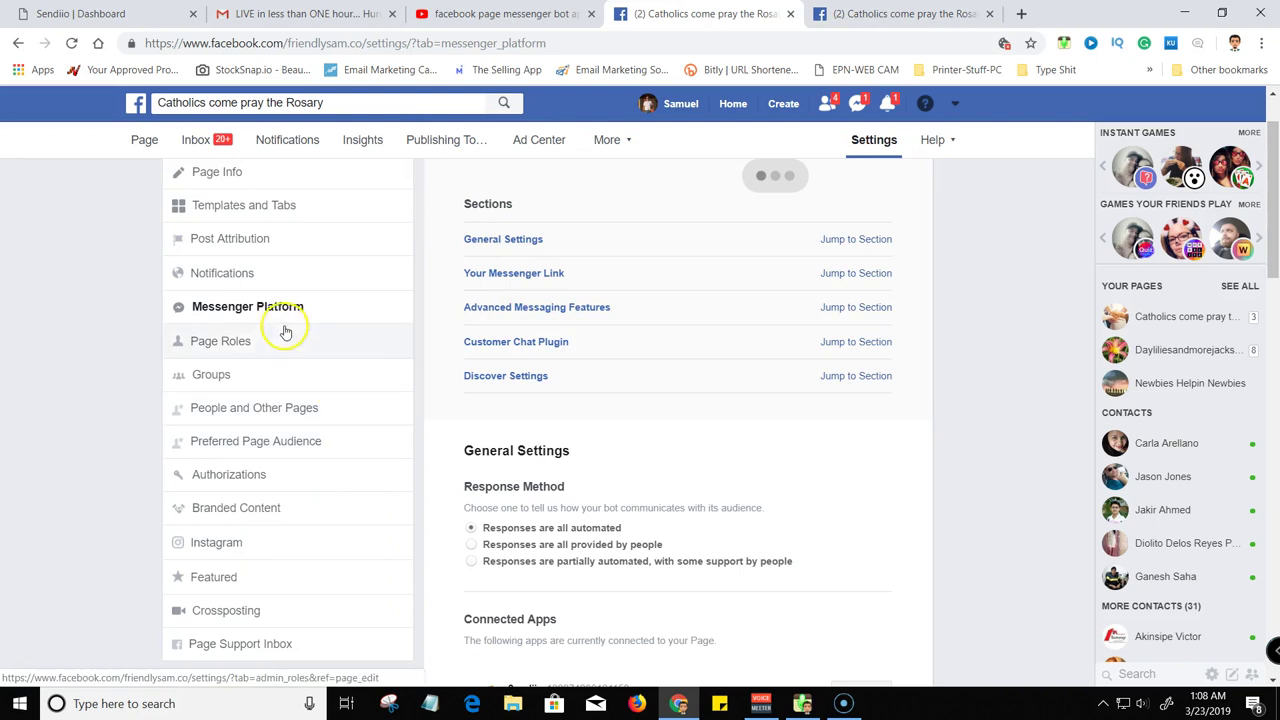
scroll(337, 271, up, 1)
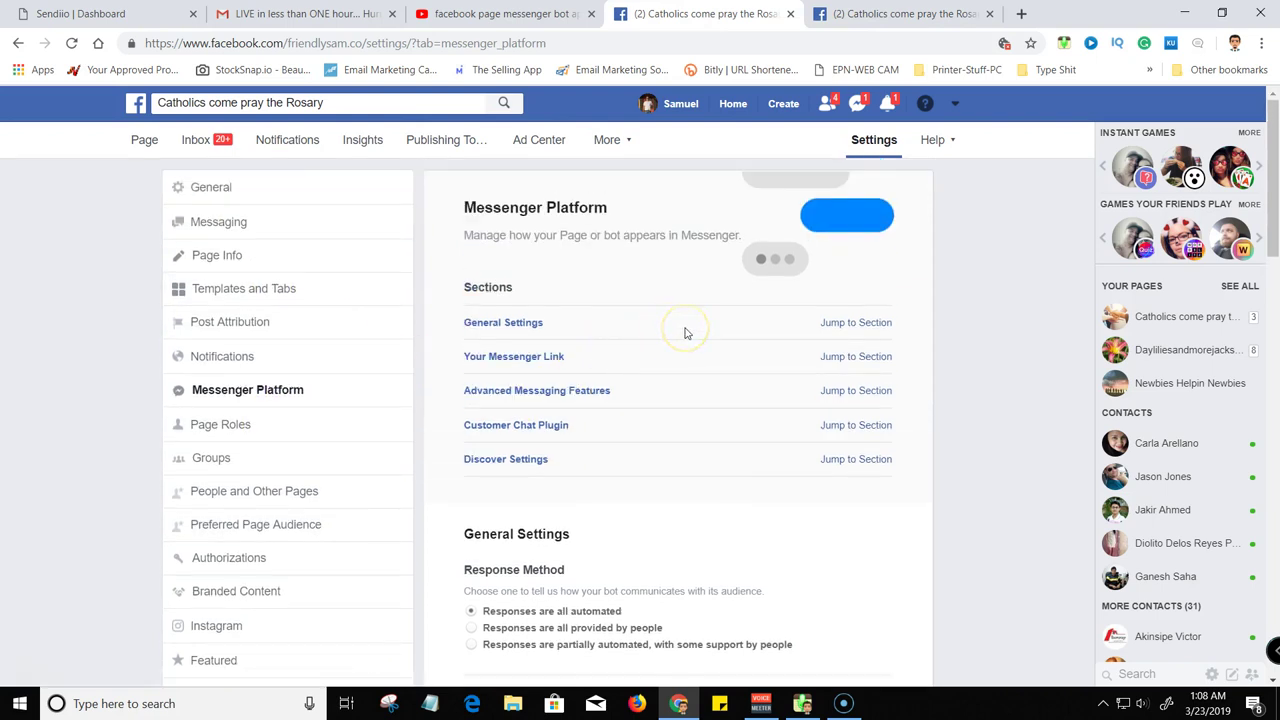
scroll(3, 432, down, 1)
scroll(222, 365, down, 3)
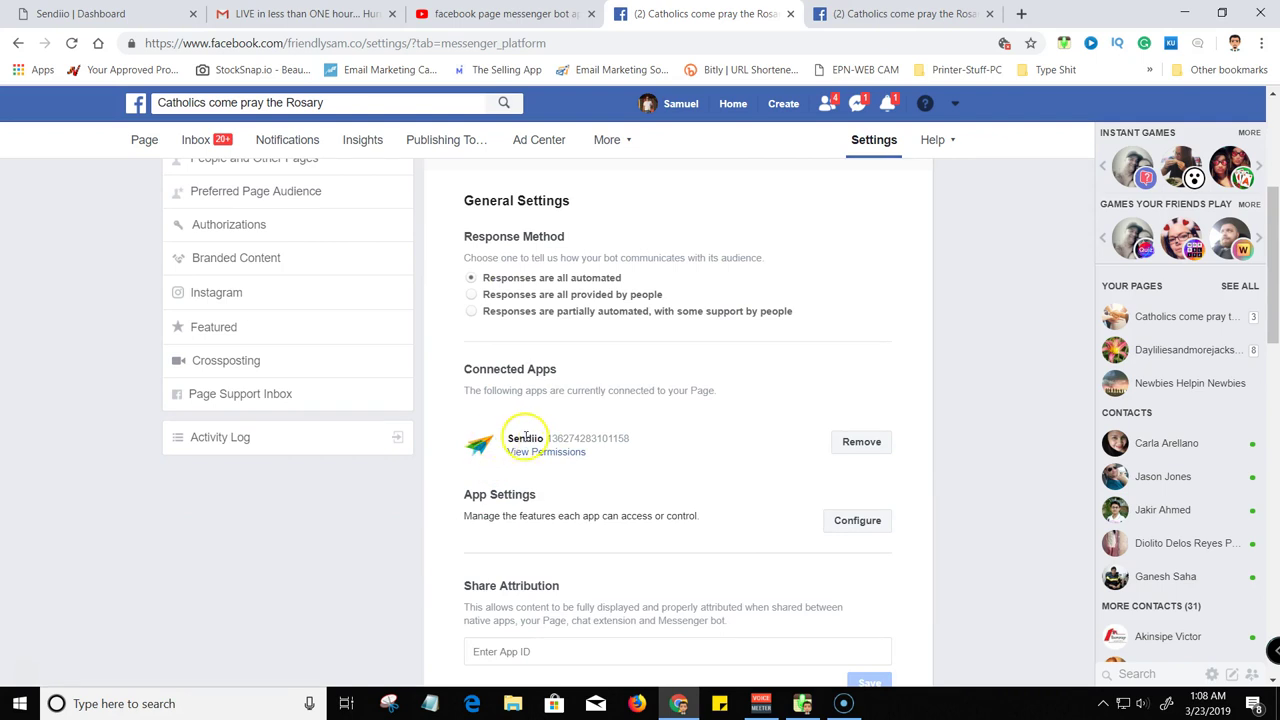
scroll(505, 405, down, 1)
scroll(500, 400, up, 3)
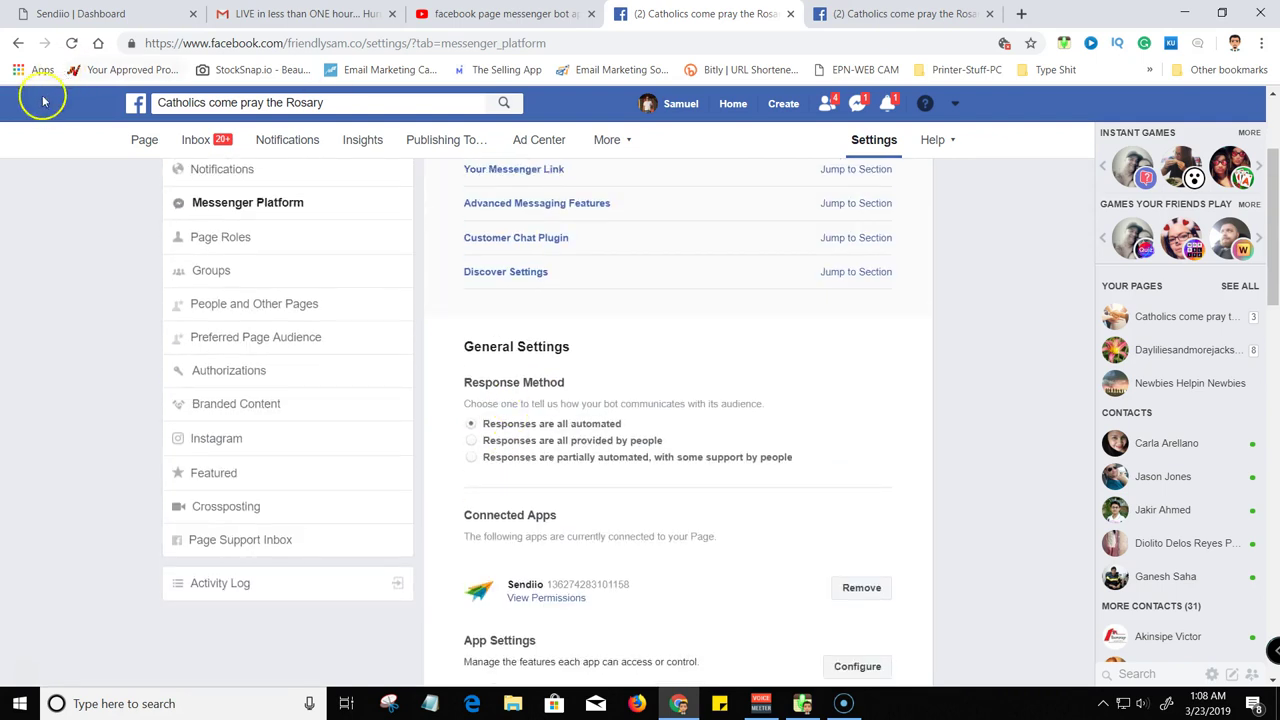
click(20, 43)
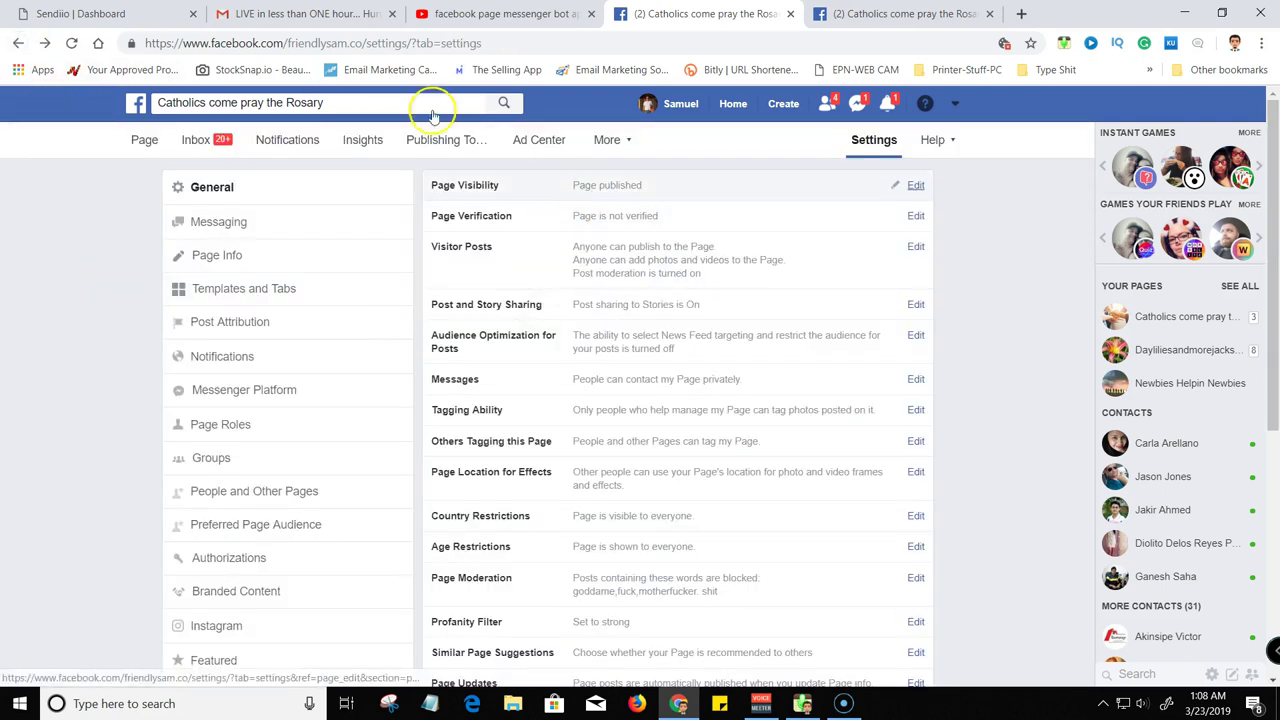
click(18, 43)
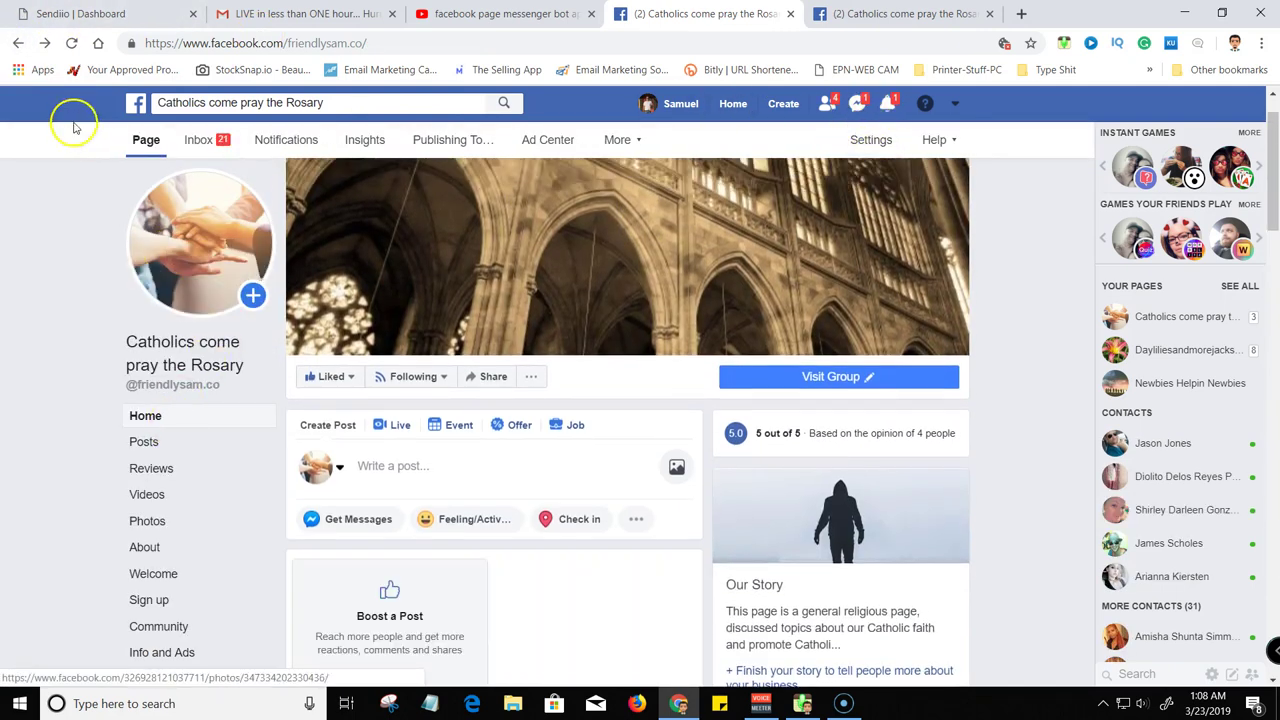
Go back to your Pages list and open the Newbies Helpin Newbies page
click(18, 44)
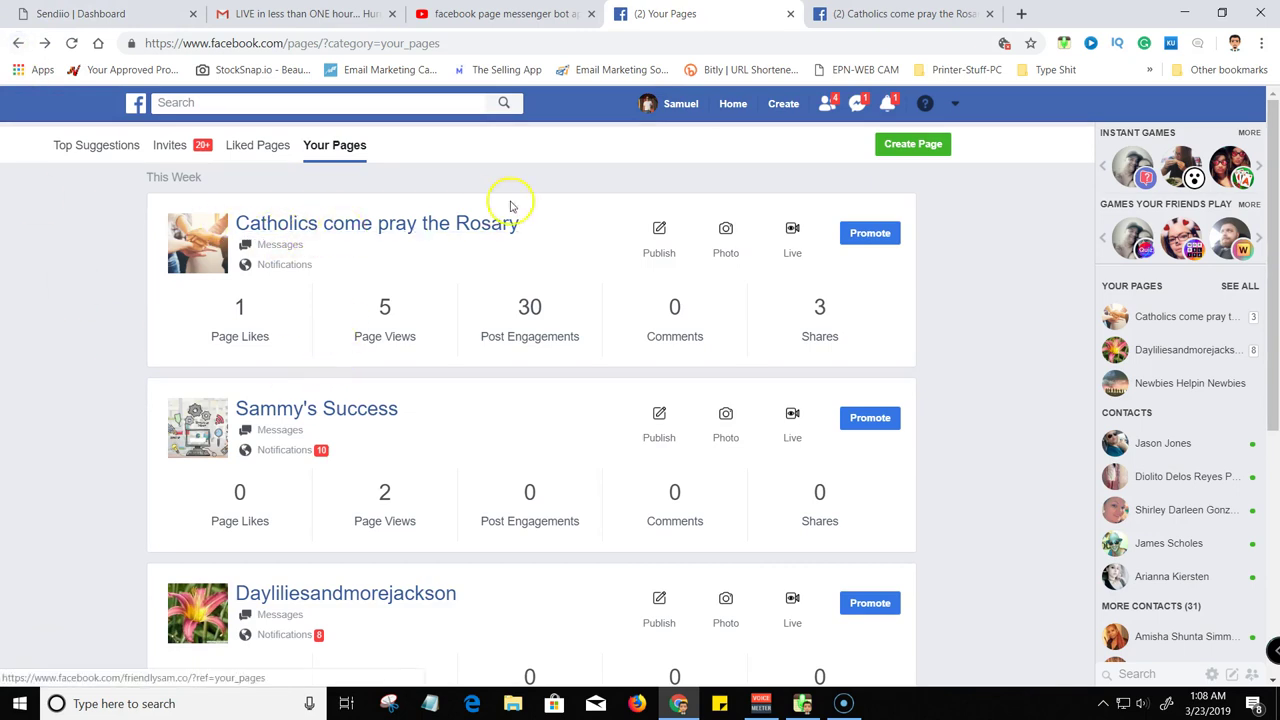
scroll(310, 280, down, 2)
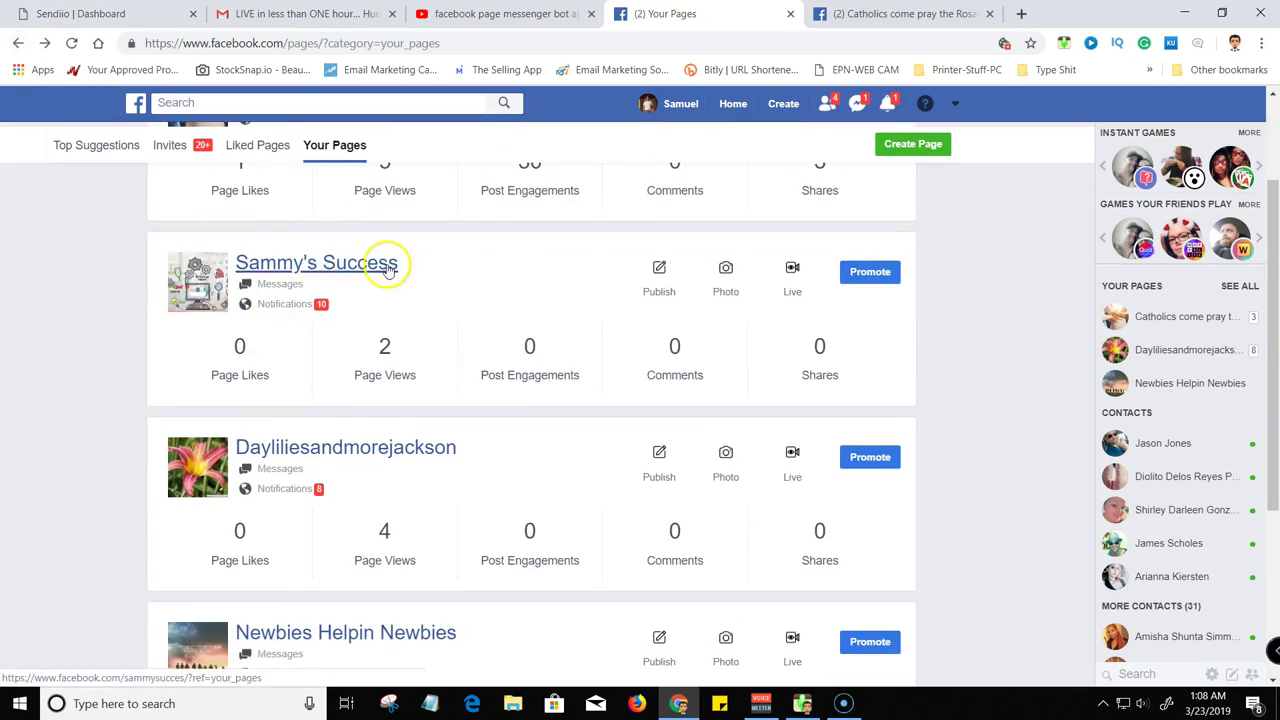
scroll(368, 270, down, 2)
scroll(370, 280, down, 1)
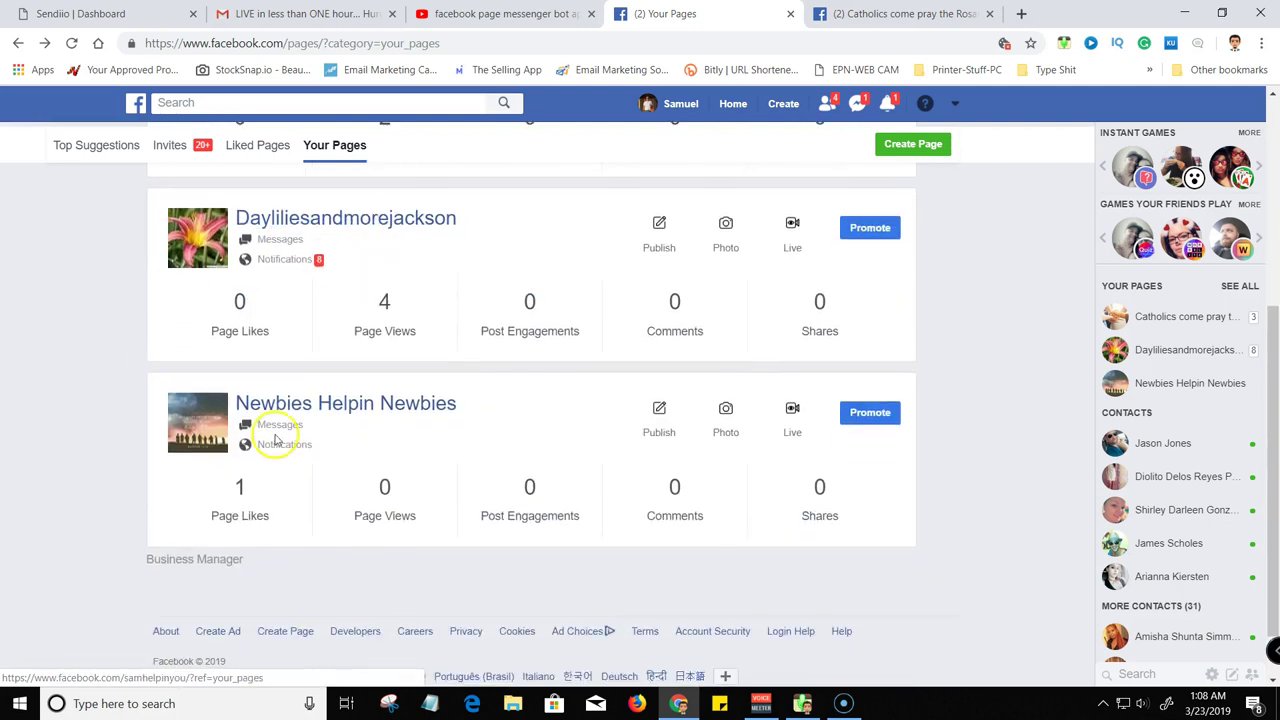
click(353, 408)
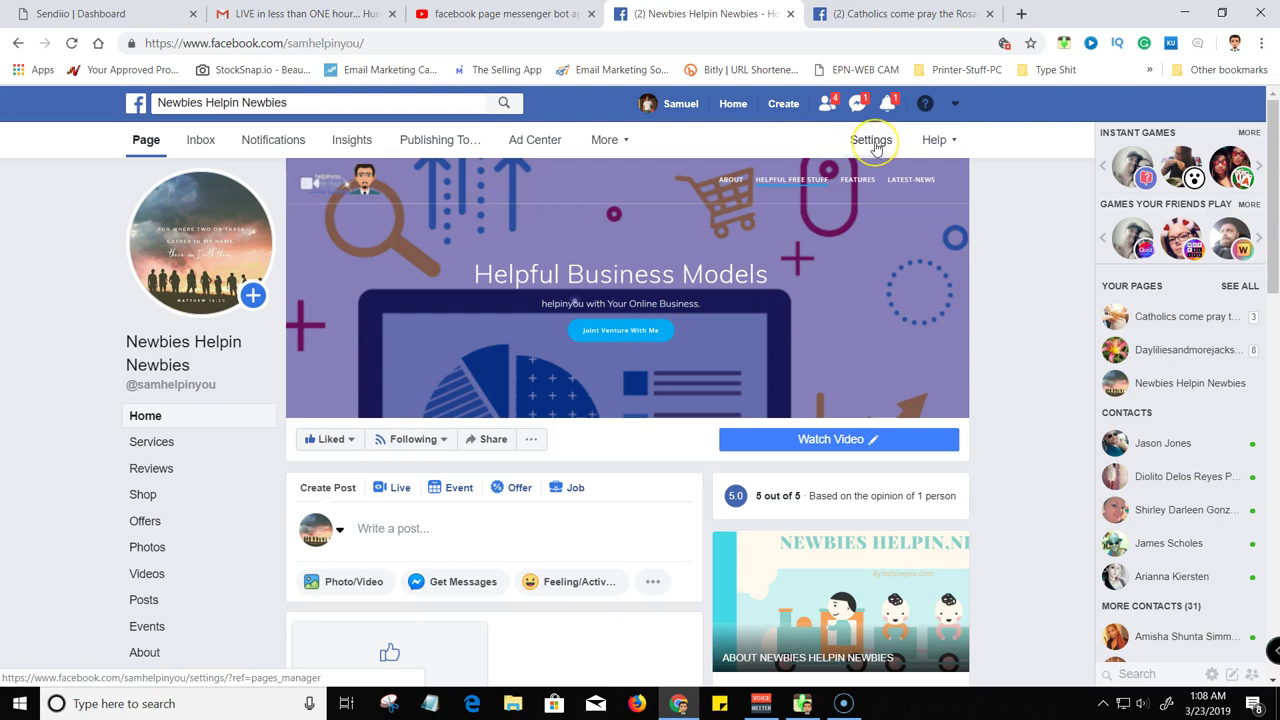
Open the page's Messenger Platform settings and review them down to Advanced Messaging Features
click(874, 141)
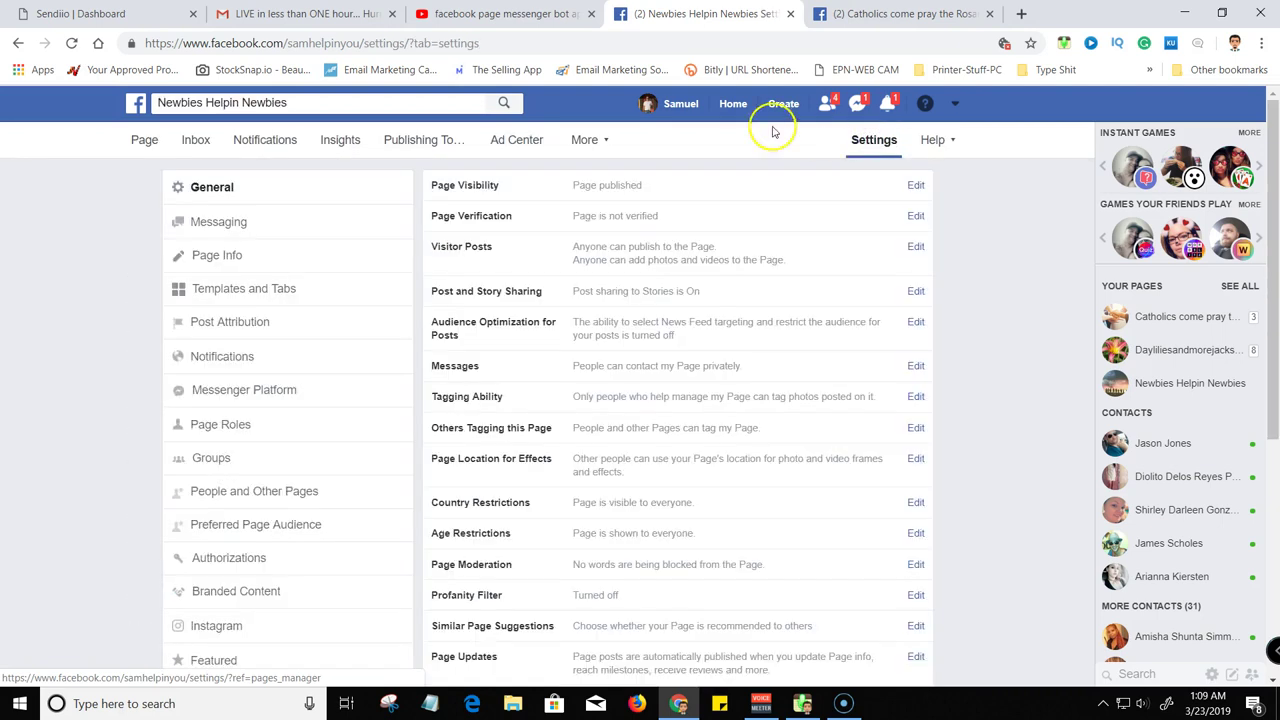
click(218, 392)
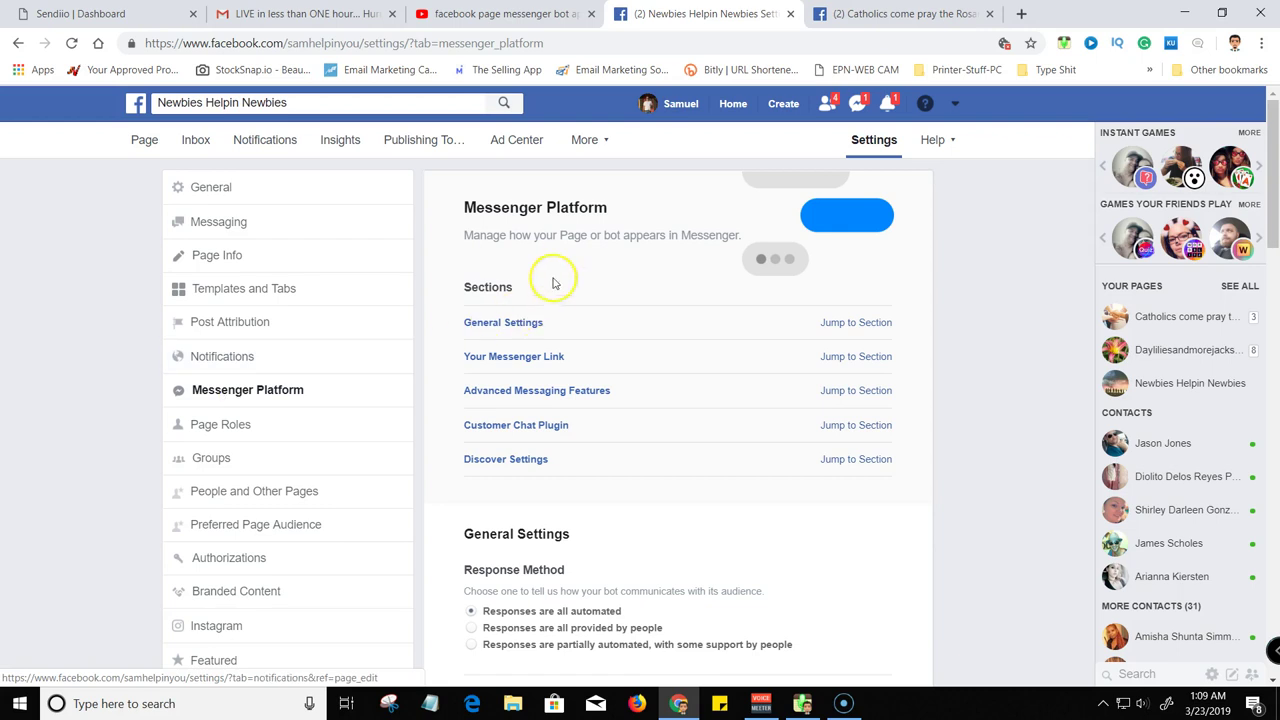
scroll(514, 286, down, 3)
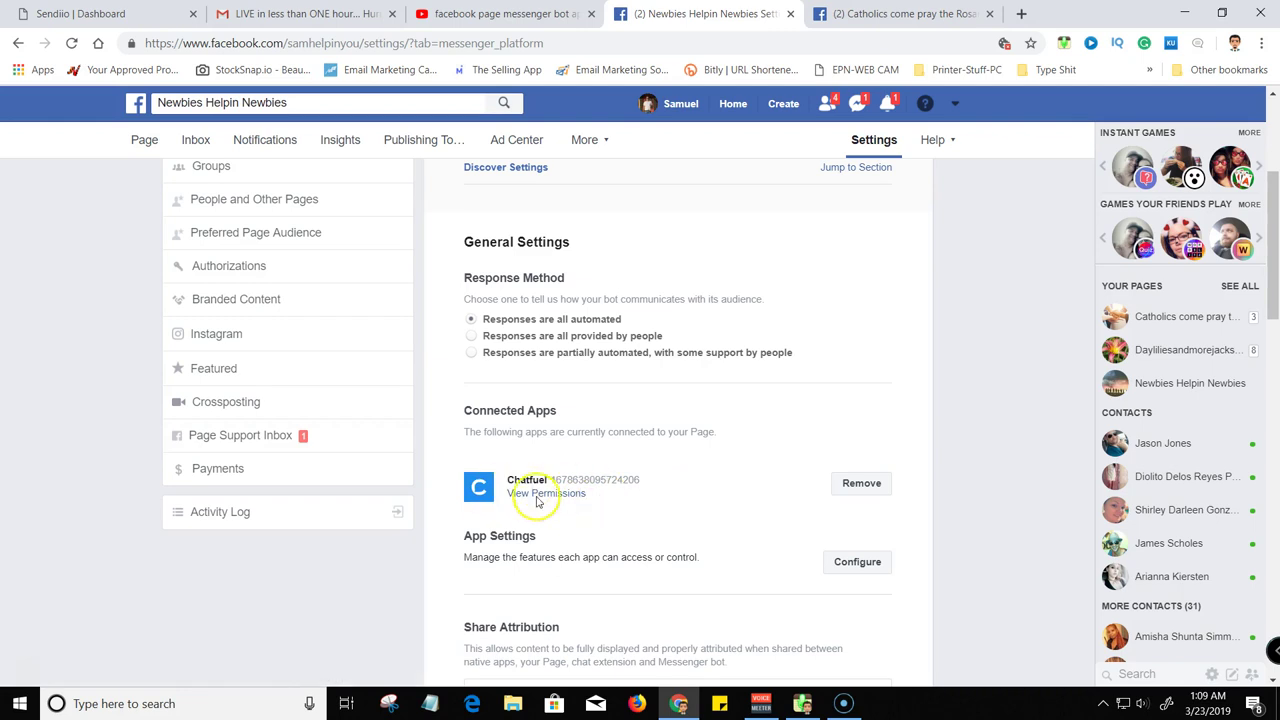
scroll(557, 514, up, 1)
scroll(530, 385, down, 2)
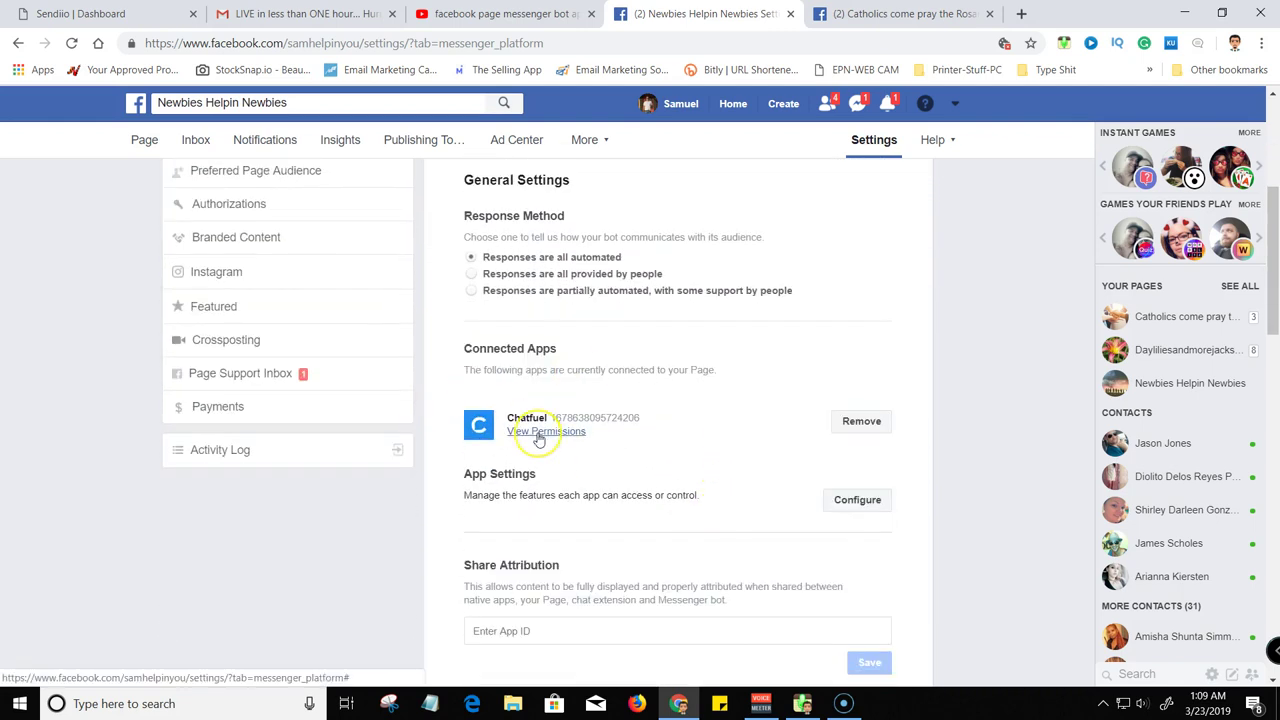
scroll(534, 432, up, 3)
scroll(590, 383, up, 1)
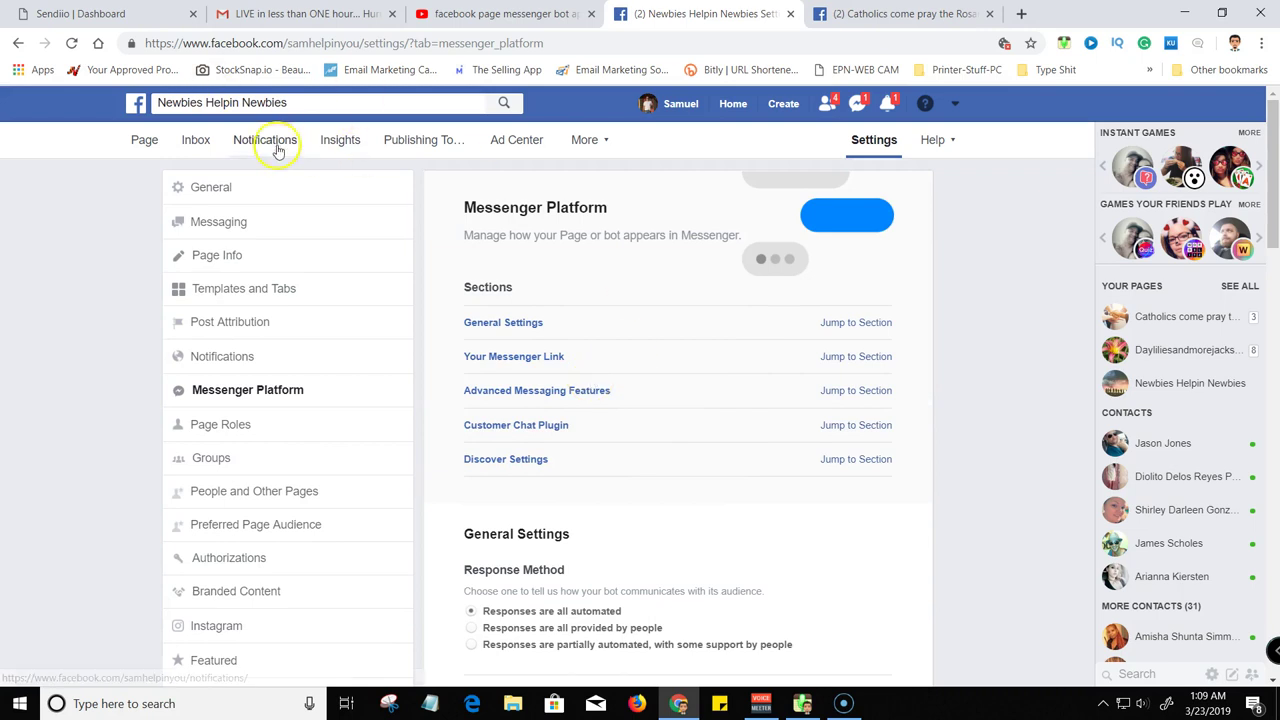
scroll(620, 250, down, 2)
scroll(630, 280, up, 2)
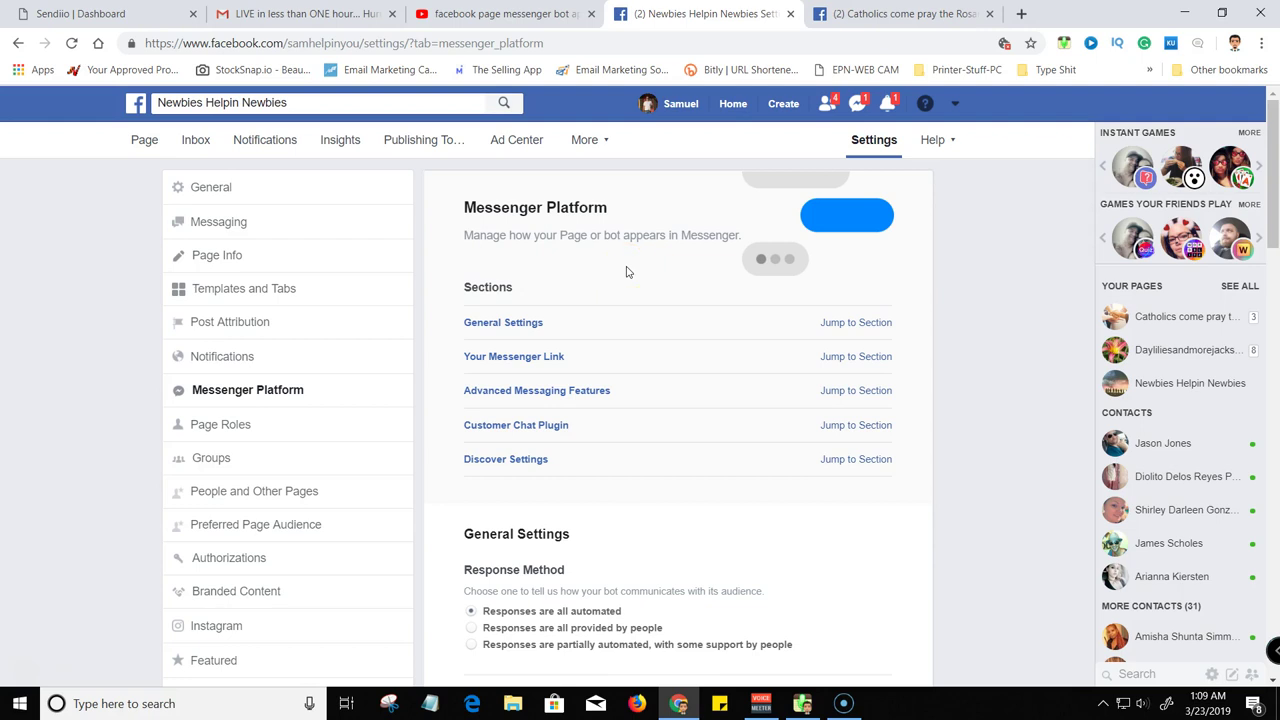
scroll(624, 280, down, 5)
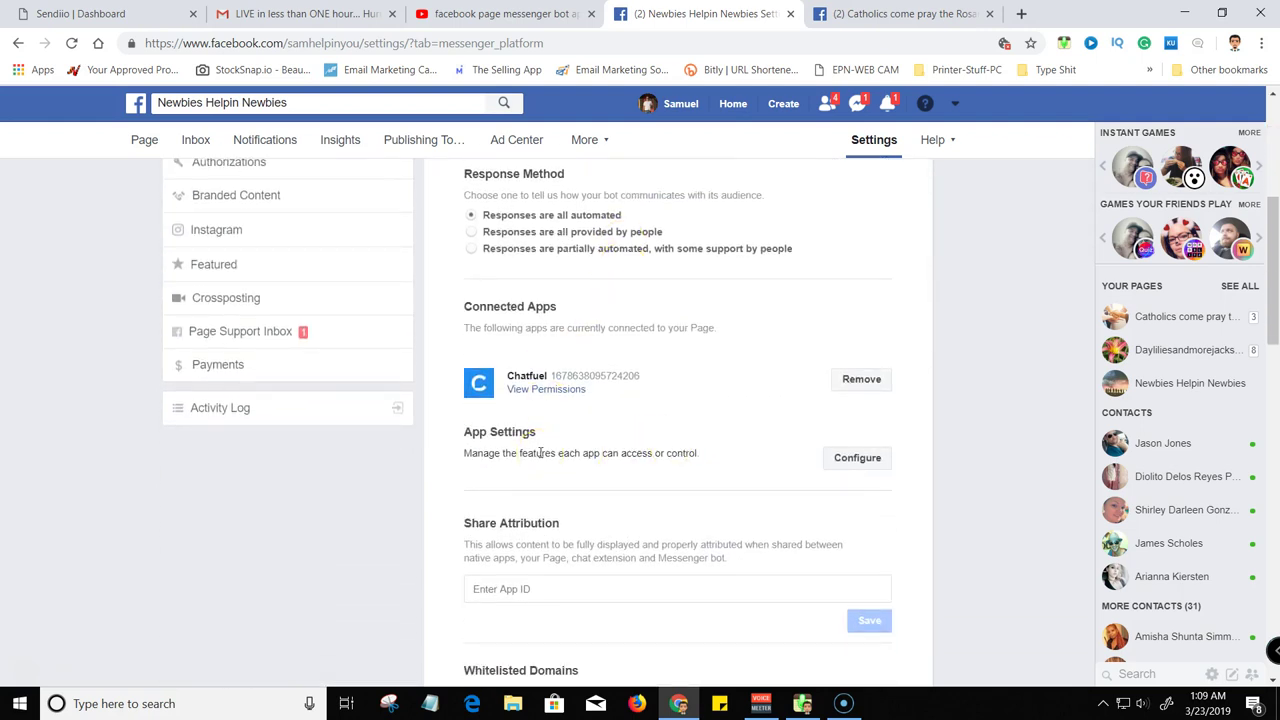
scroll(540, 453, up, 1)
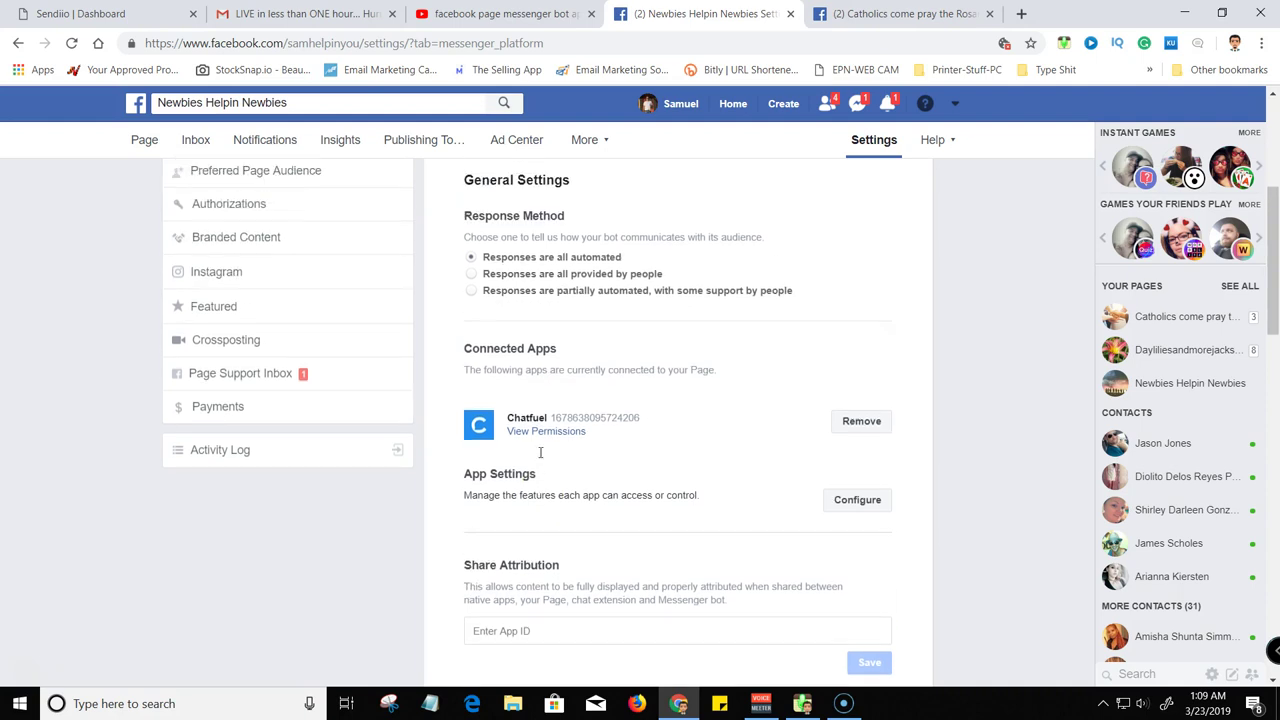
scroll(570, 432, up, 1)
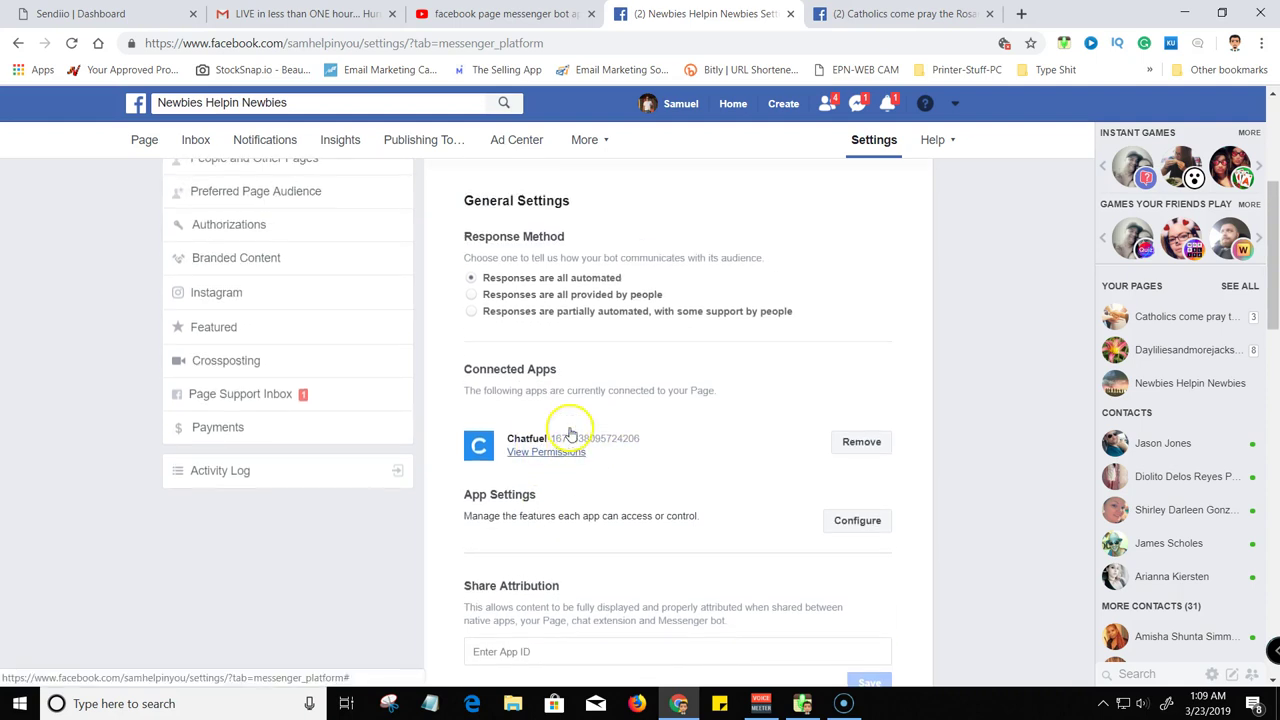
scroll(581, 428, up, 3)
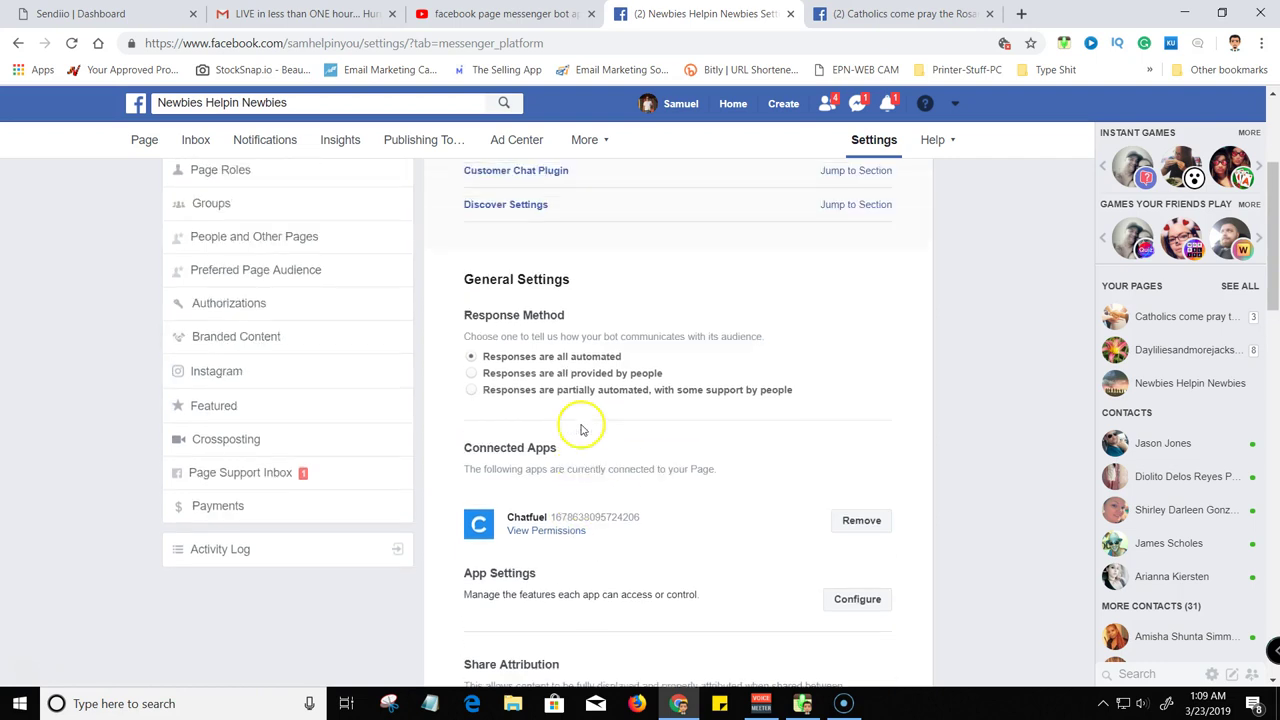
scroll(550, 300, down, 5)
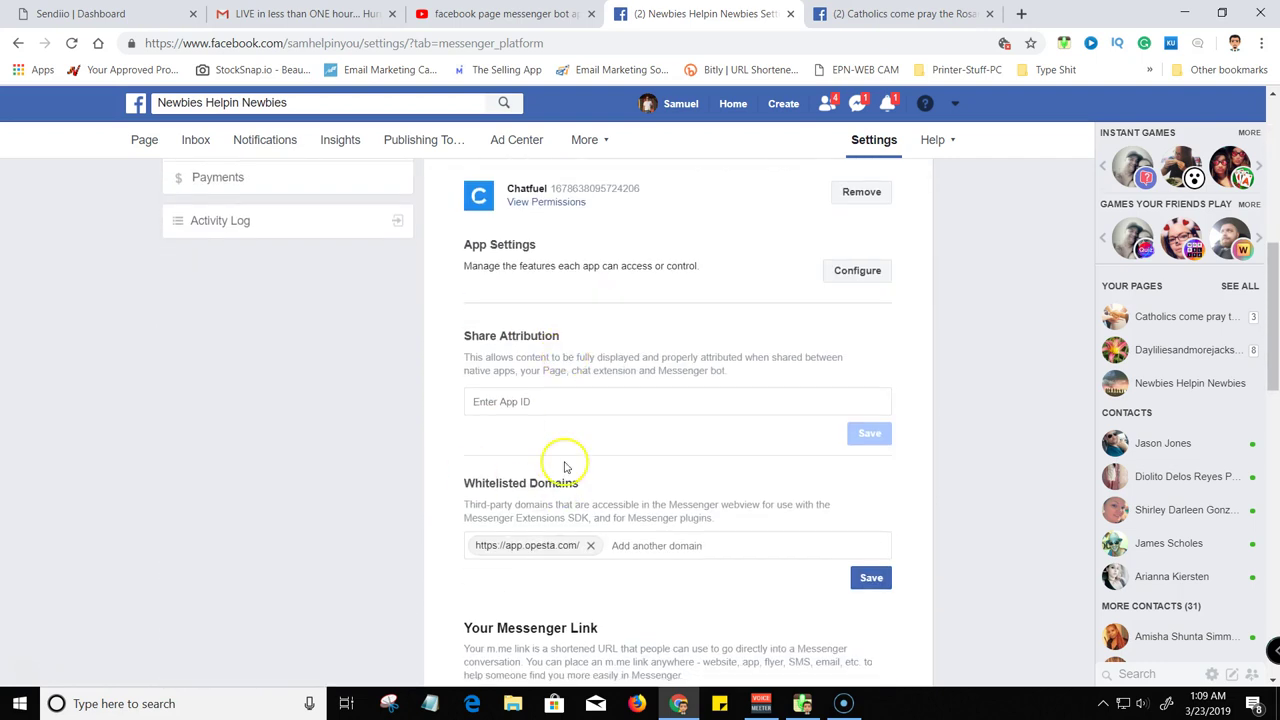
scroll(575, 420, down, 4)
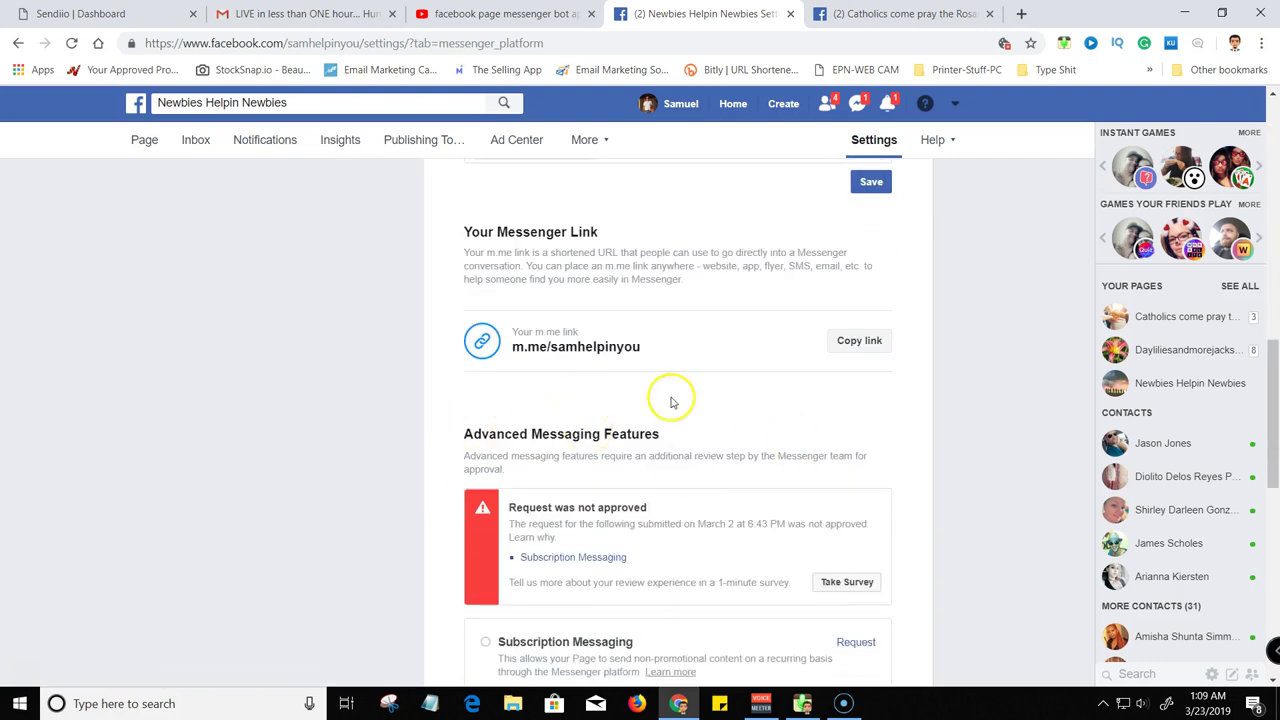
scroll(620, 405, down, 1)
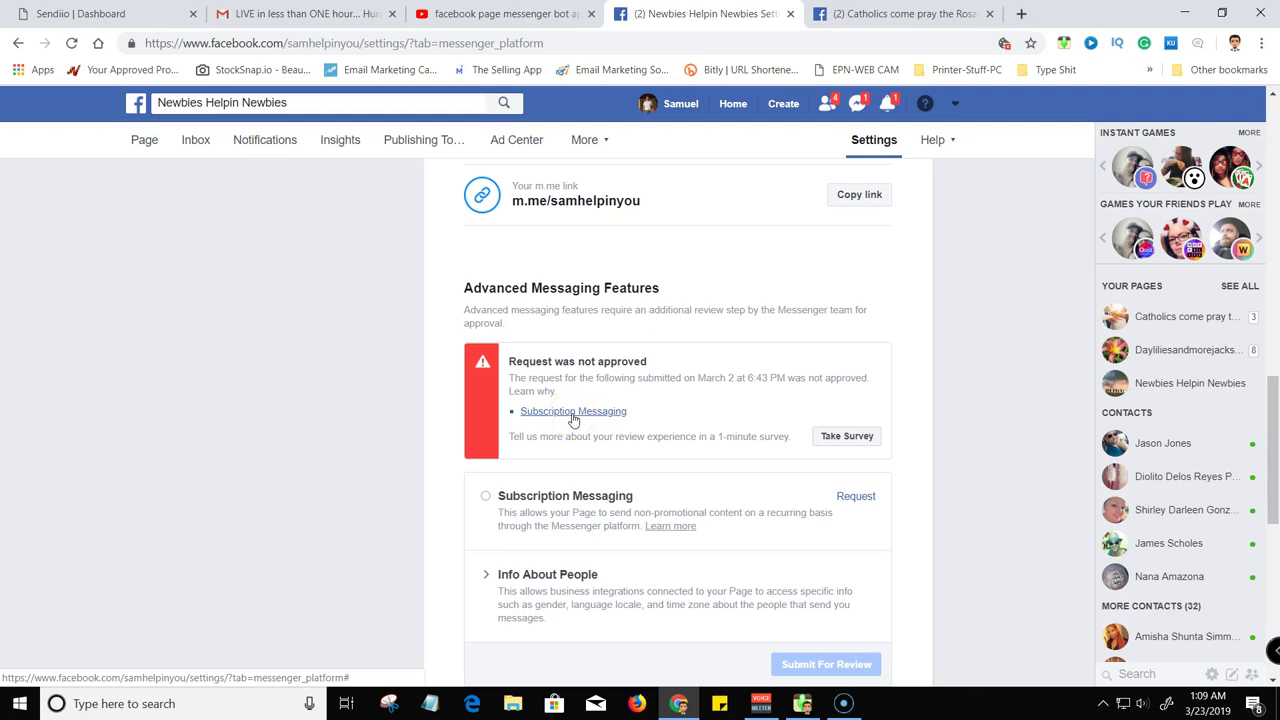
Open the rejected Subscription Messaging request from March 2 to see the rejection reason
scroll(573, 419, up, 2)
click(569, 410)
scroll(566, 423, down, 2)
click(574, 412)
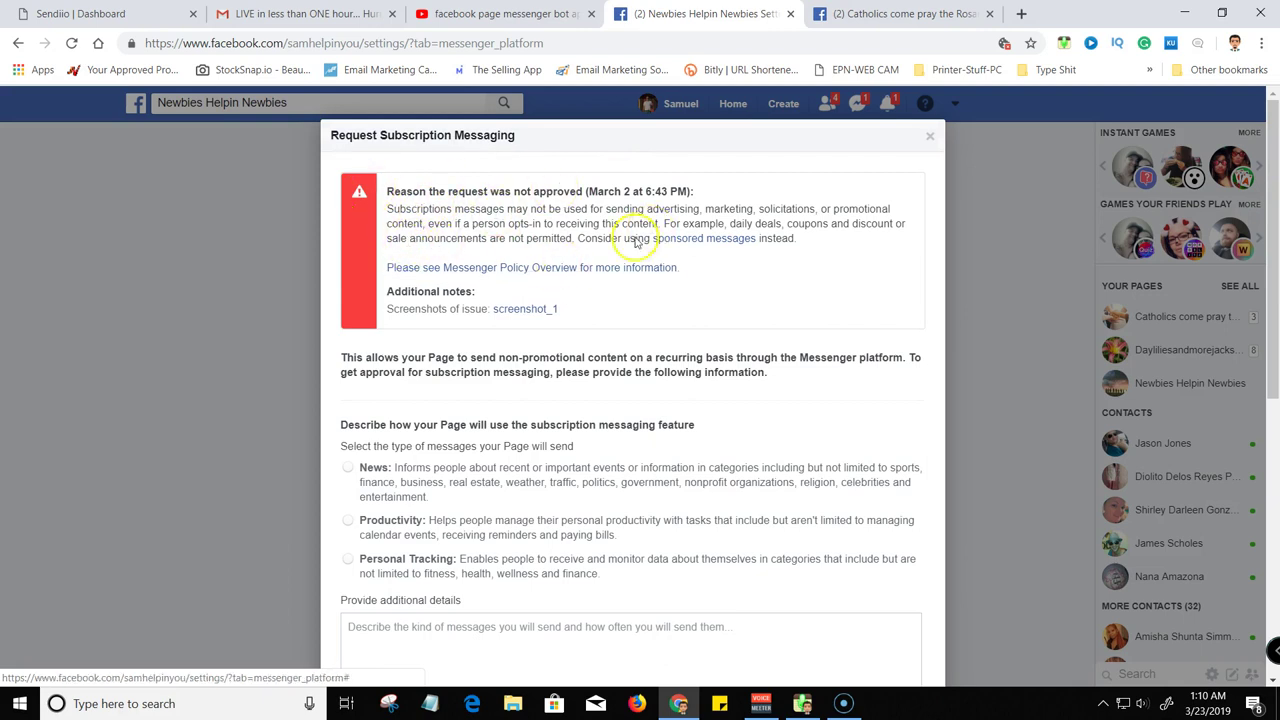
scroll(390, 170, down, 1)
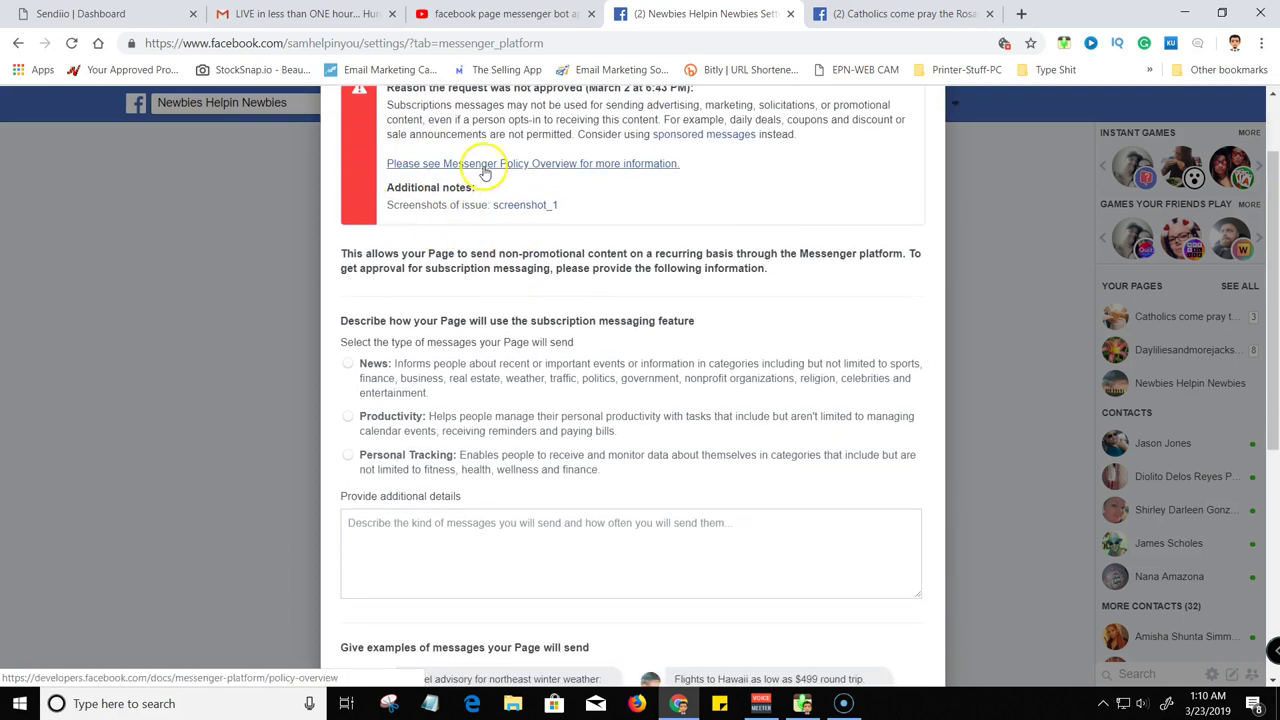
Read through the Messenger Platform Policy Overview page on Facebook for Developers
click(485, 170)
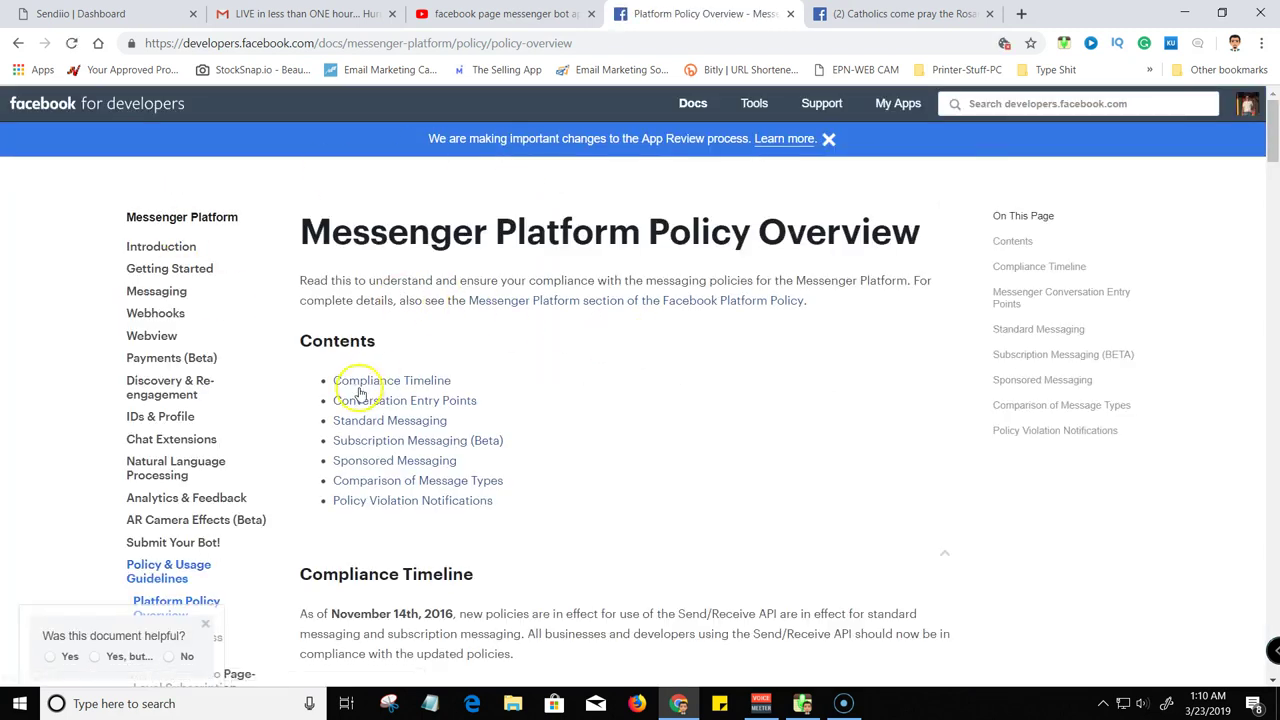
scroll(362, 390, down, 4)
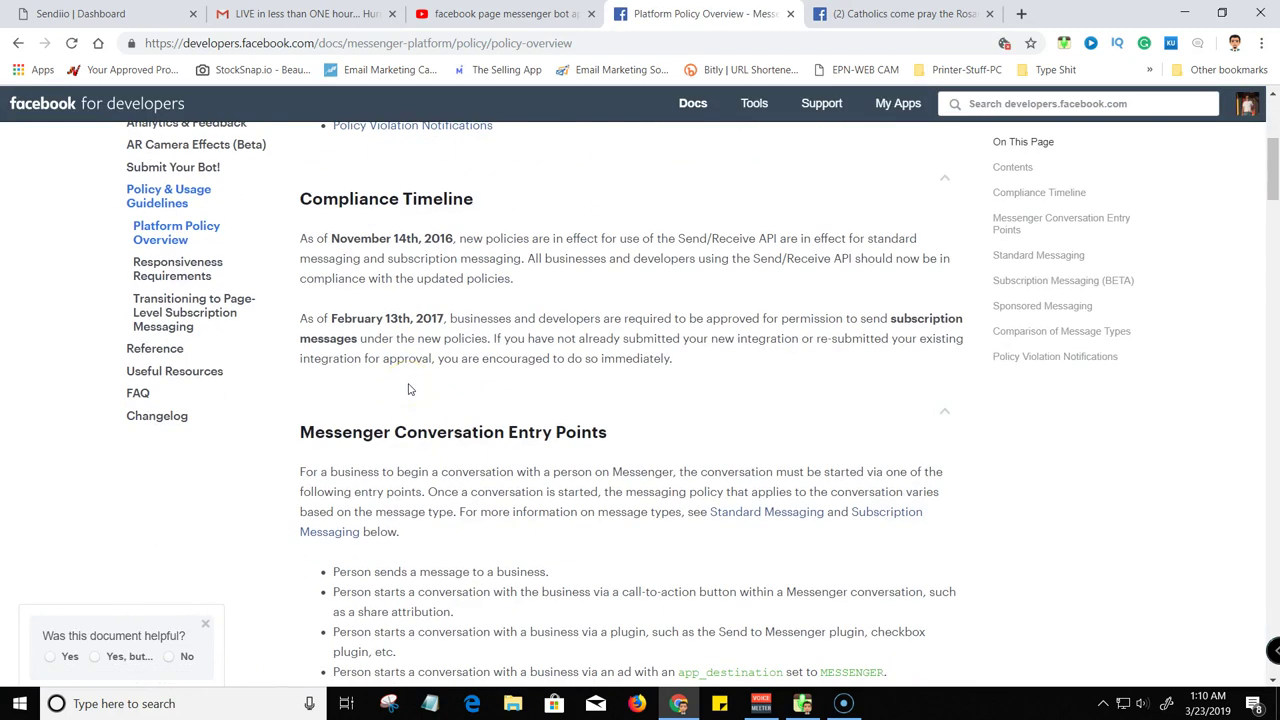
scroll(408, 389, down, 4)
scroll(510, 388, up, 3)
scroll(510, 388, up, 3)
scroll(514, 337, down, 9)
scroll(651, 291, up, 4)
scroll(530, 298, up, 5)
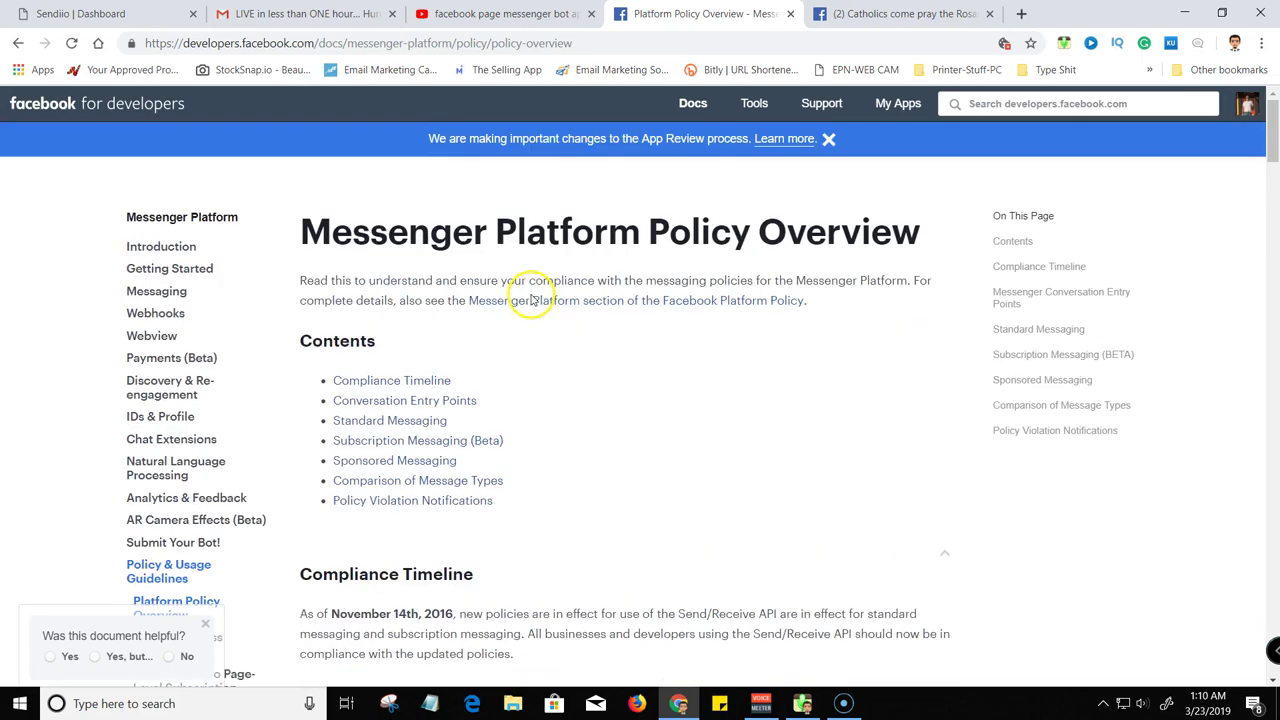
Return to Messenger Platform settings and reopen the Subscription Messaging request form
click(17, 45)
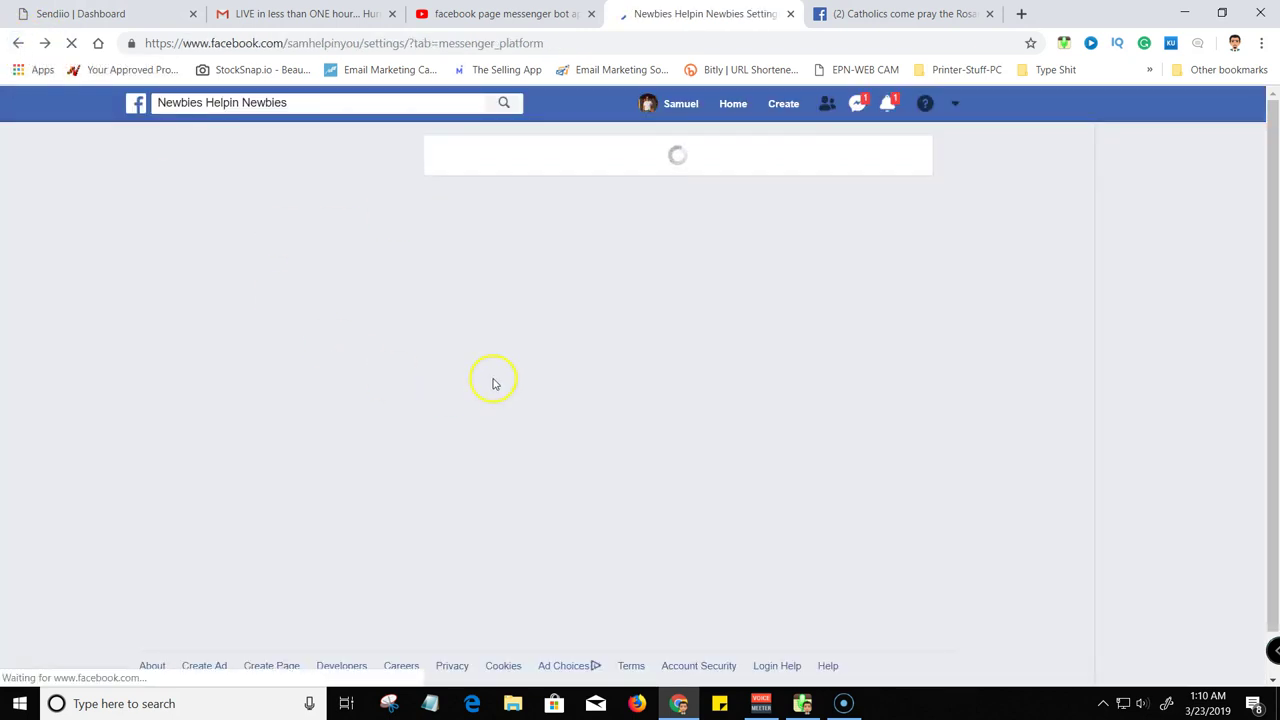
scroll(580, 350, down, 3)
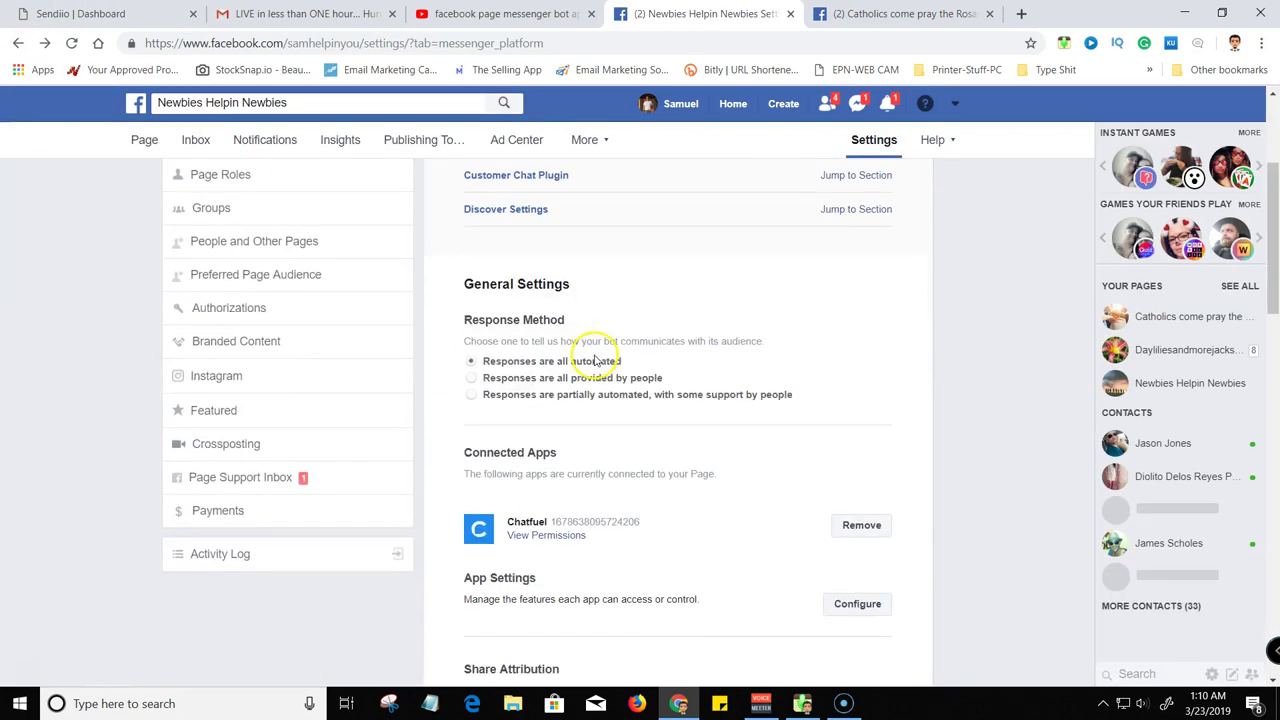
scroll(597, 360, down, 8)
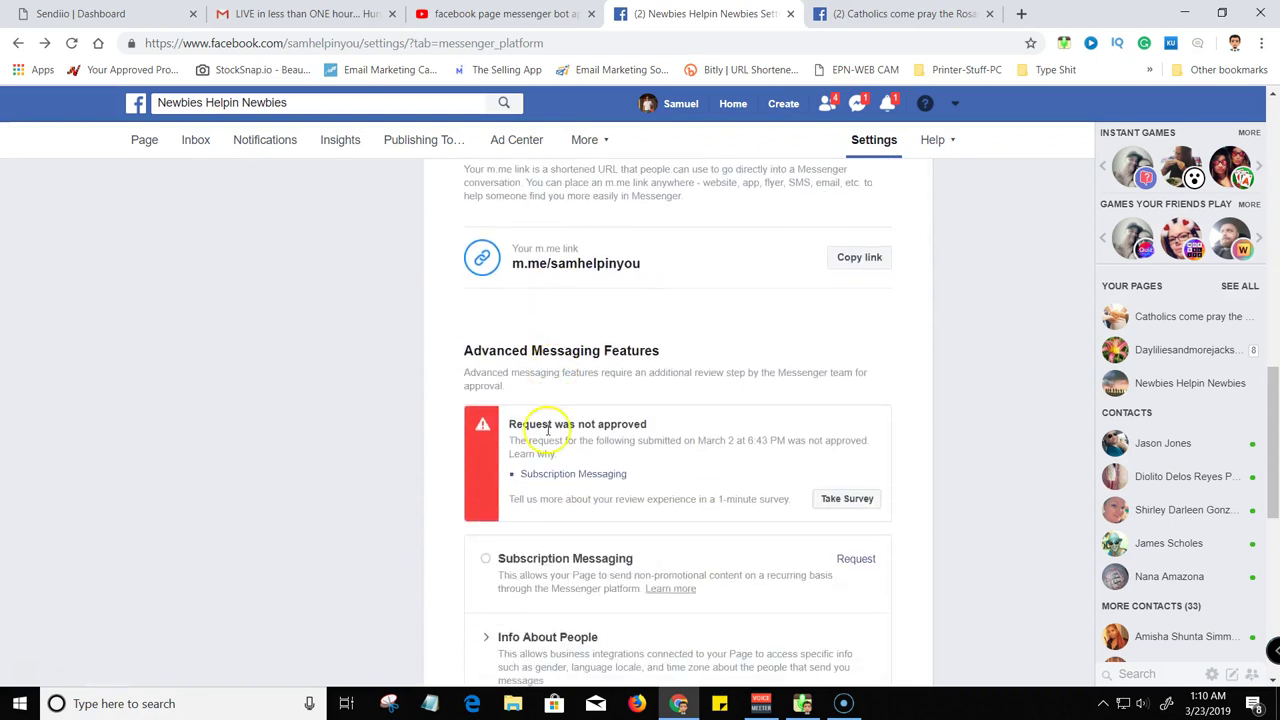
click(572, 477)
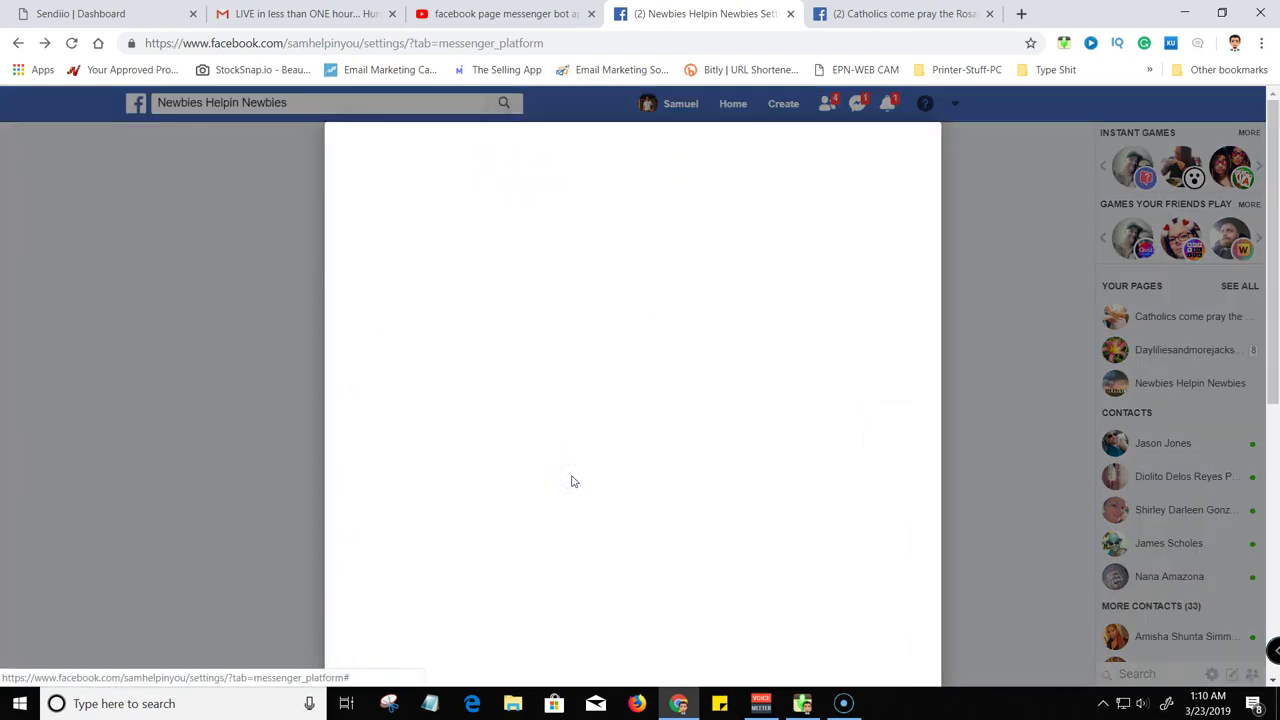
scroll(523, 251, down, 1)
Open the policy overview link and the screenshot_1 attachment in new tabs
right_click(523, 205)
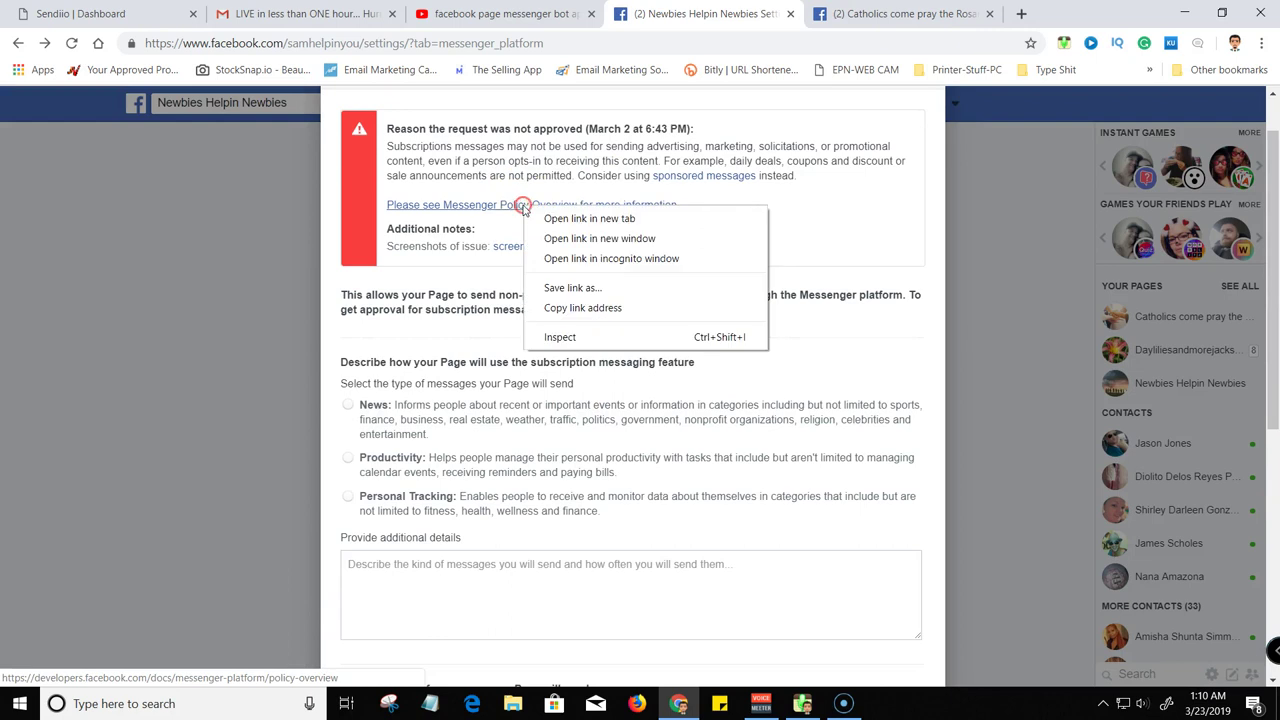
click(570, 218)
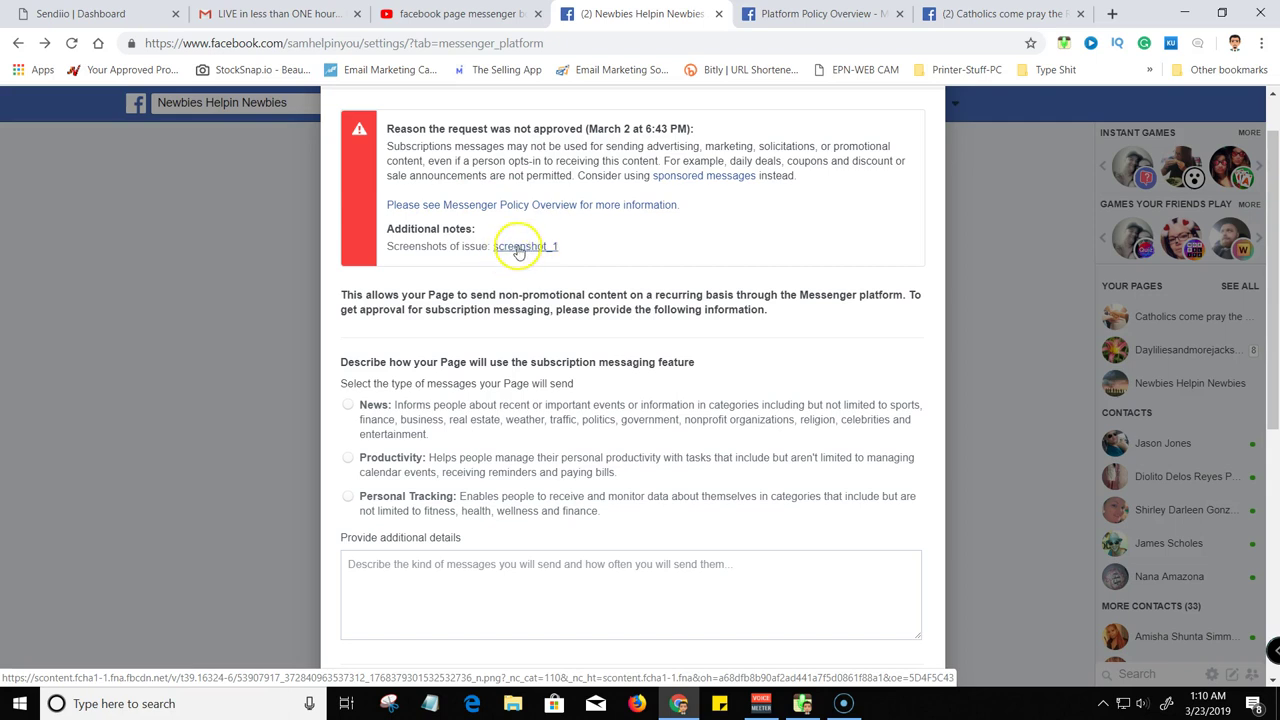
right_click(527, 247)
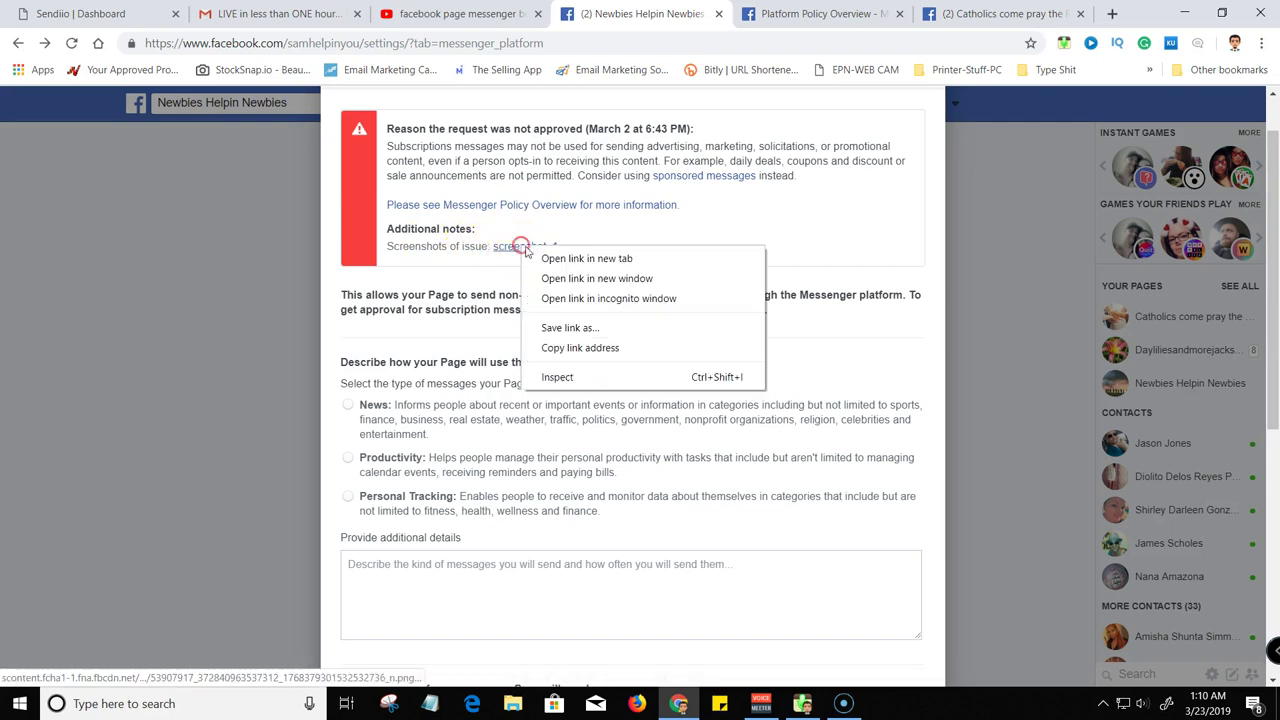
click(512, 249)
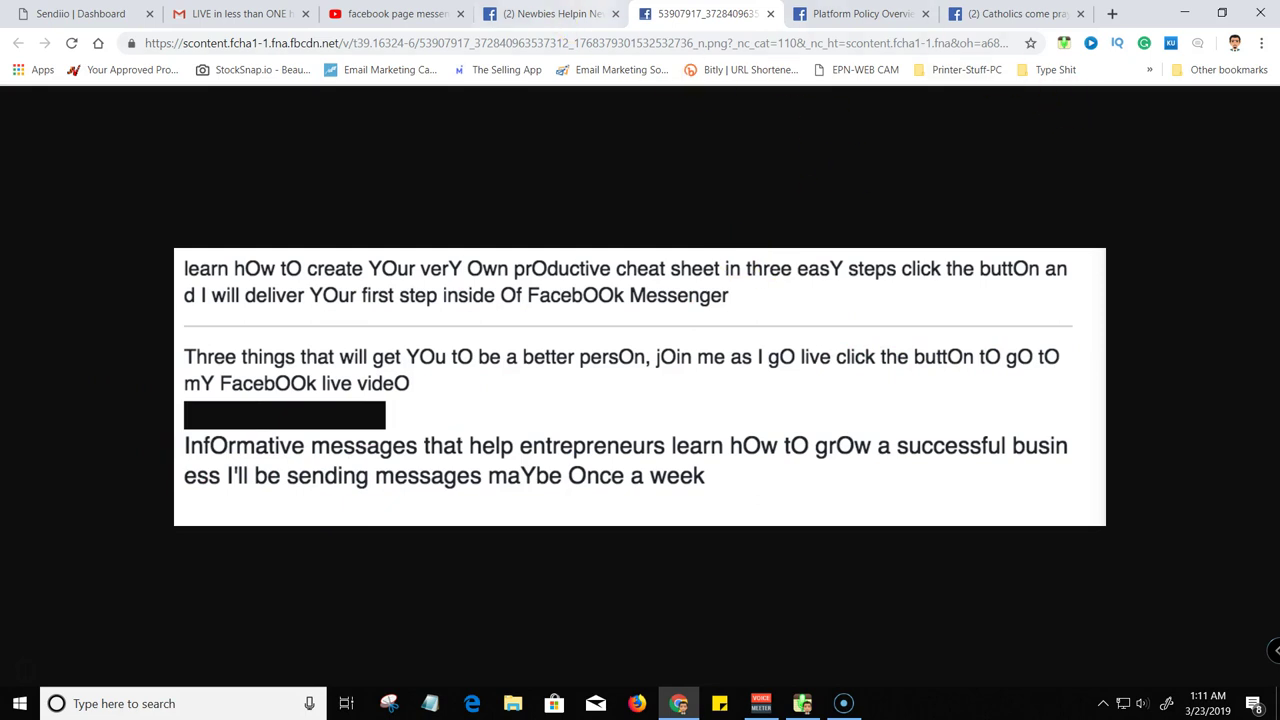
Close the screenshot tab and scroll down the Request Subscription Messaging form
click(771, 14)
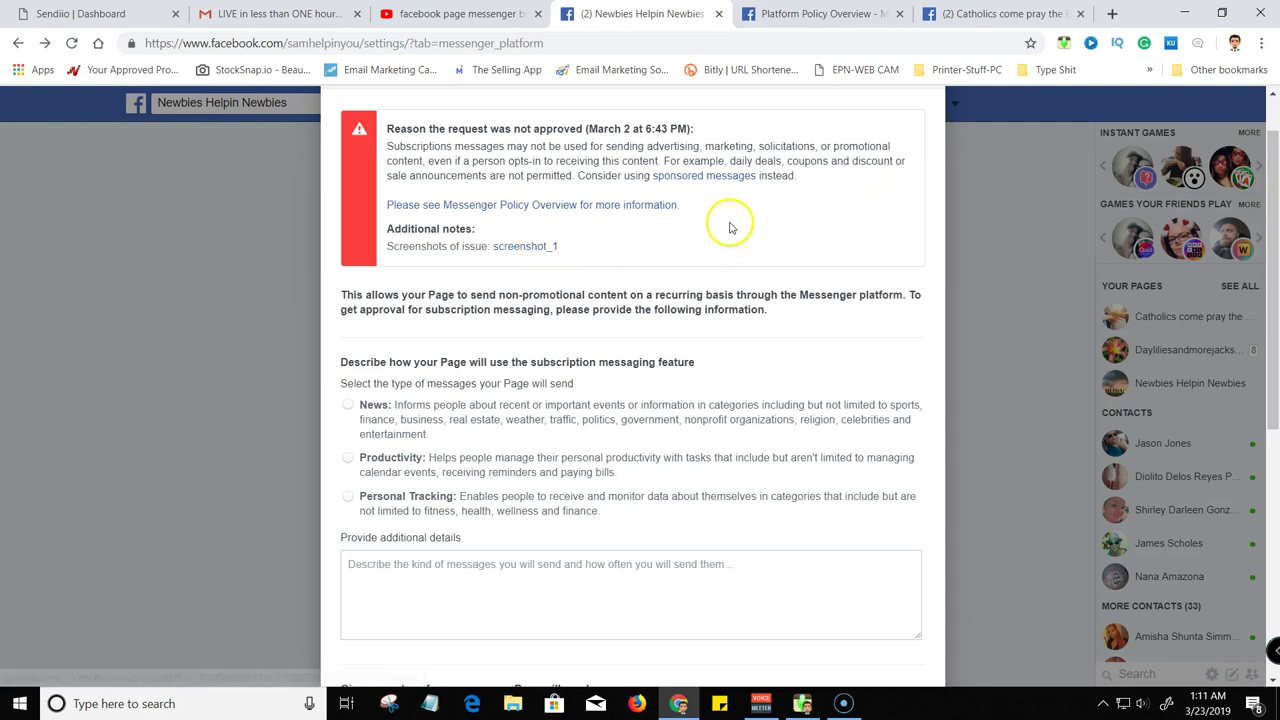
scroll(608, 166, up, 1)
scroll(600, 251, down, 2)
scroll(598, 175, up, 2)
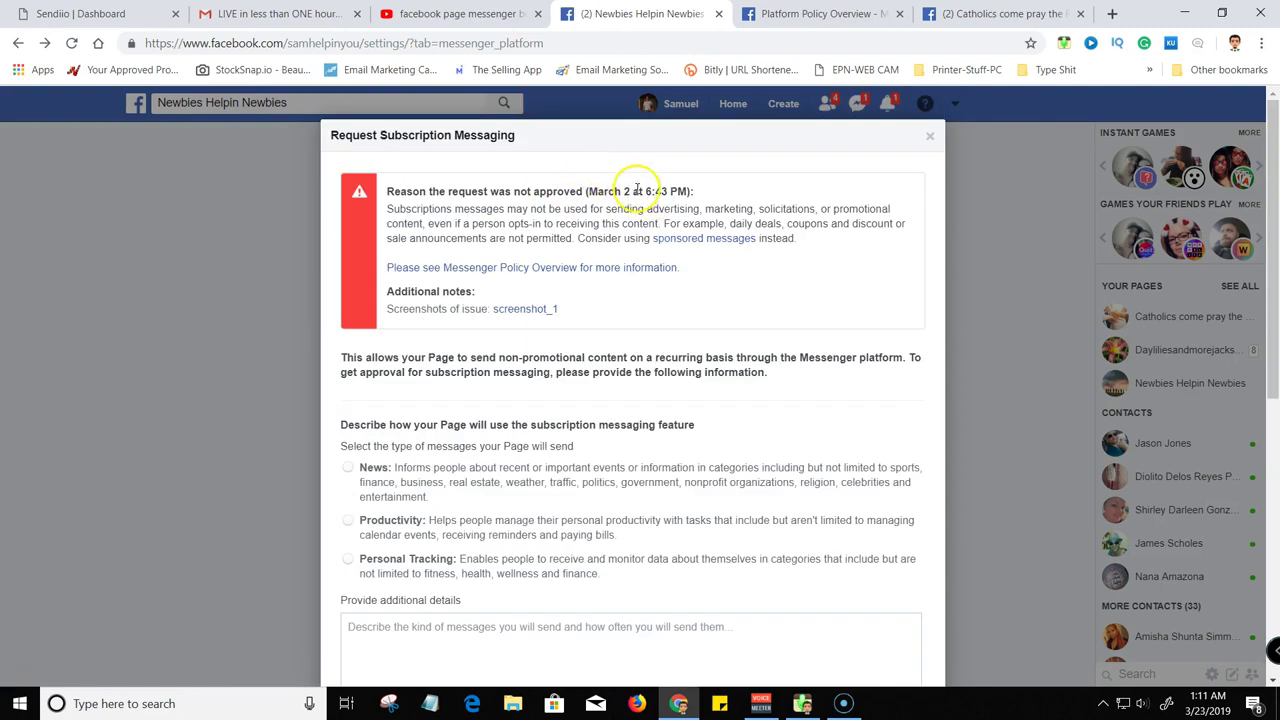
scroll(610, 245, down, 3)
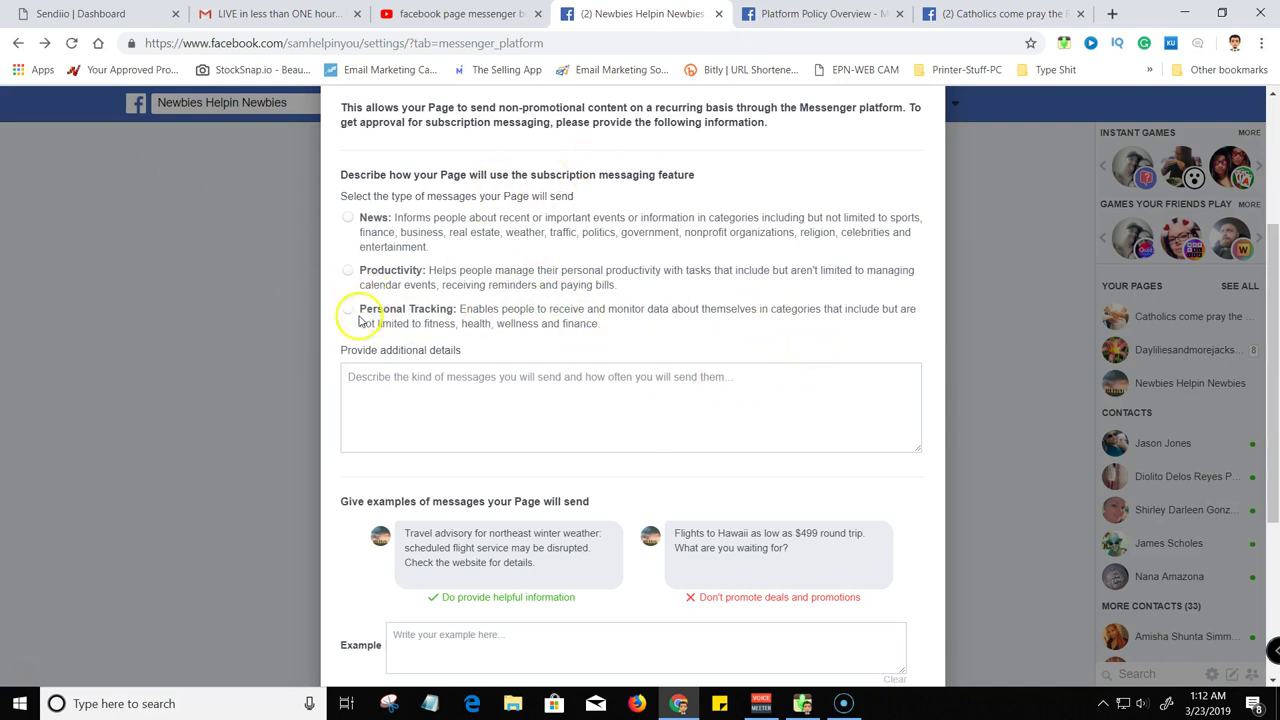
scroll(345, 280, down, 1)
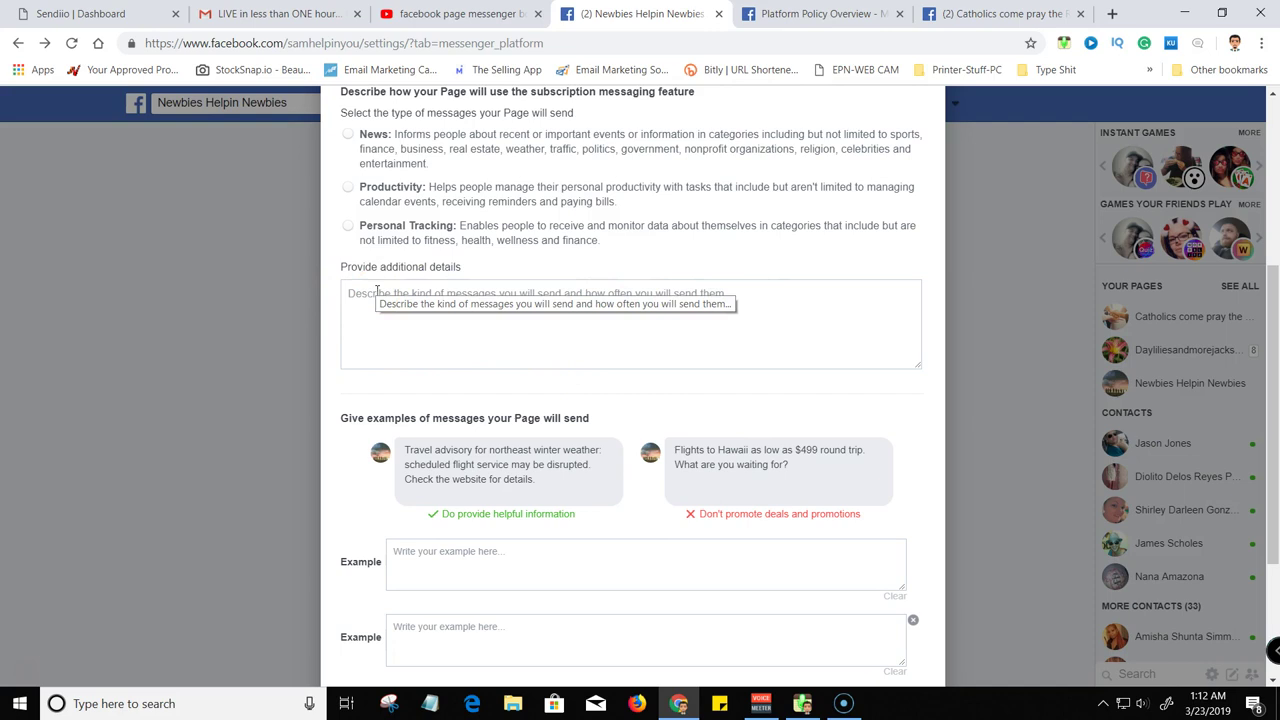
scroll(405, 380, down, 1)
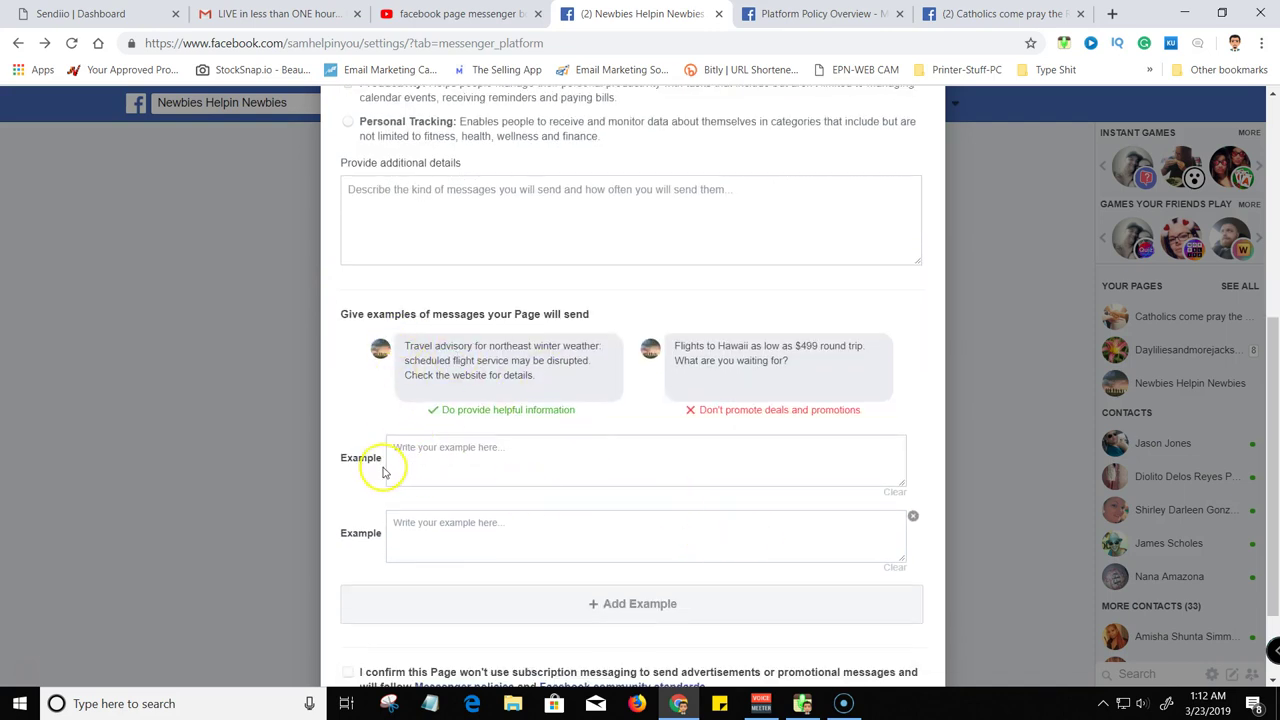
scroll(420, 480, down, 1)
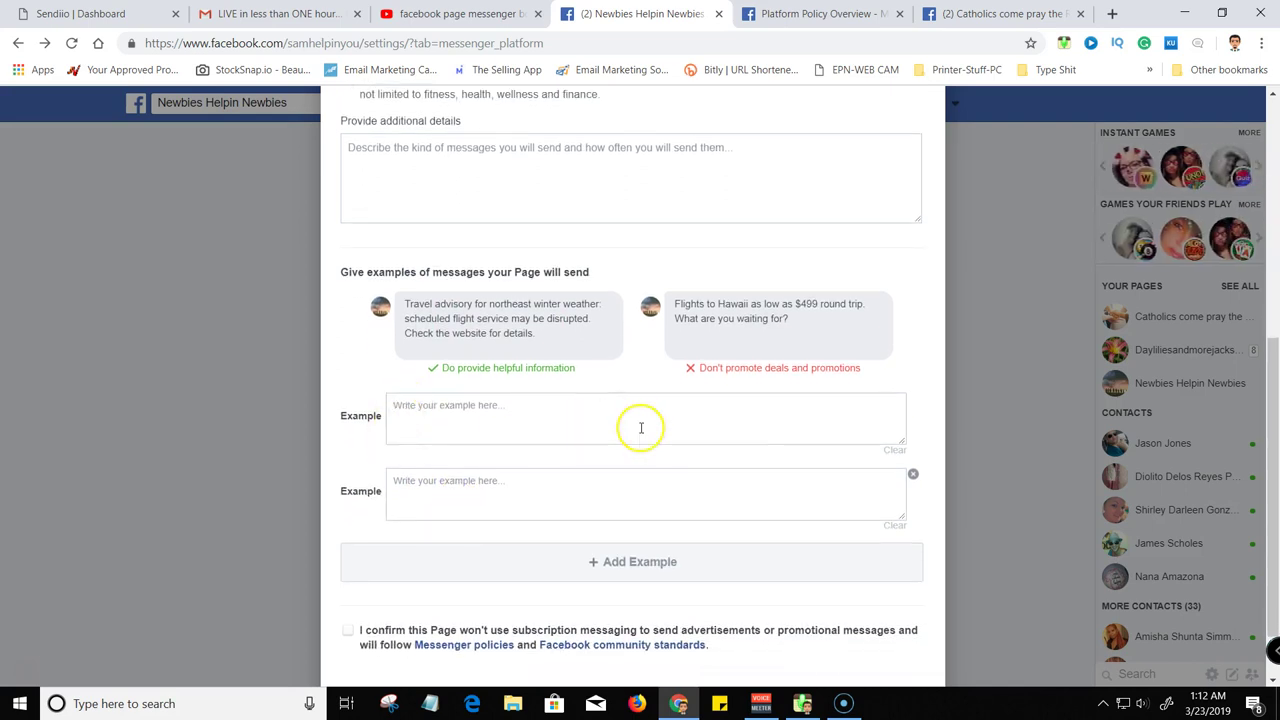
scroll(504, 516, down, 1)
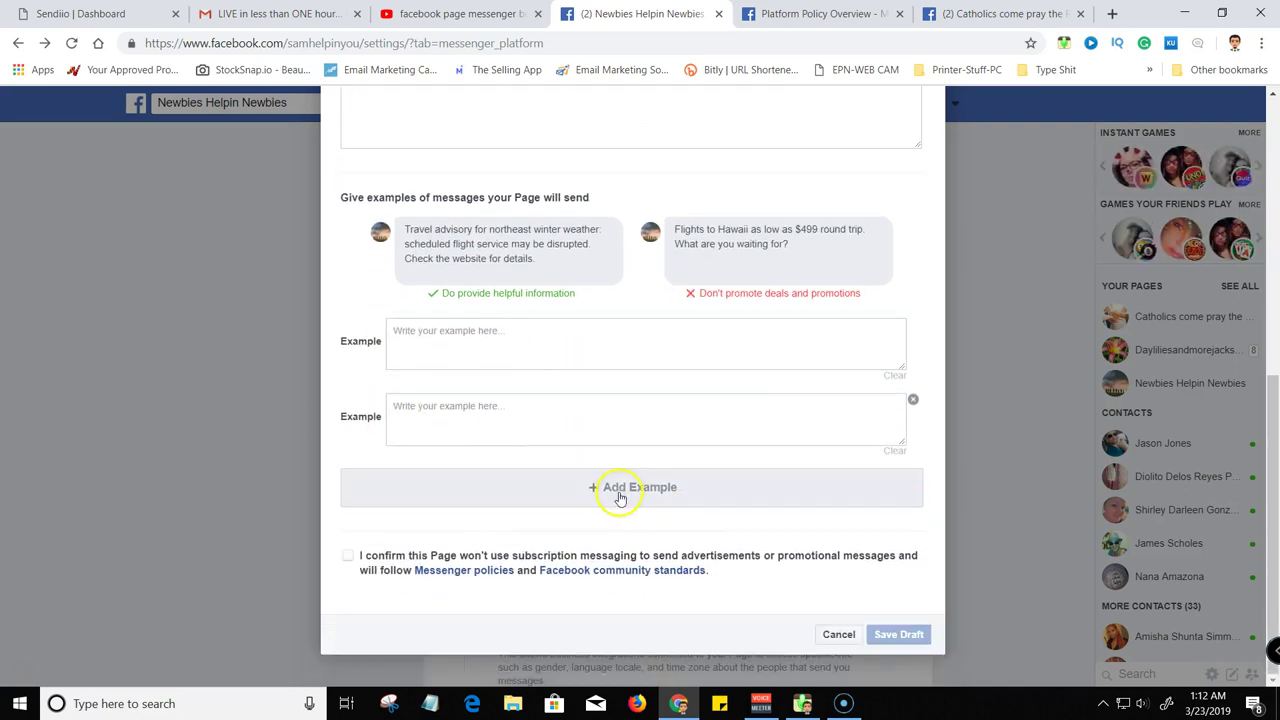
Tick the no-promotional-messages confirmation, then cancel the request without saving
click(348, 560)
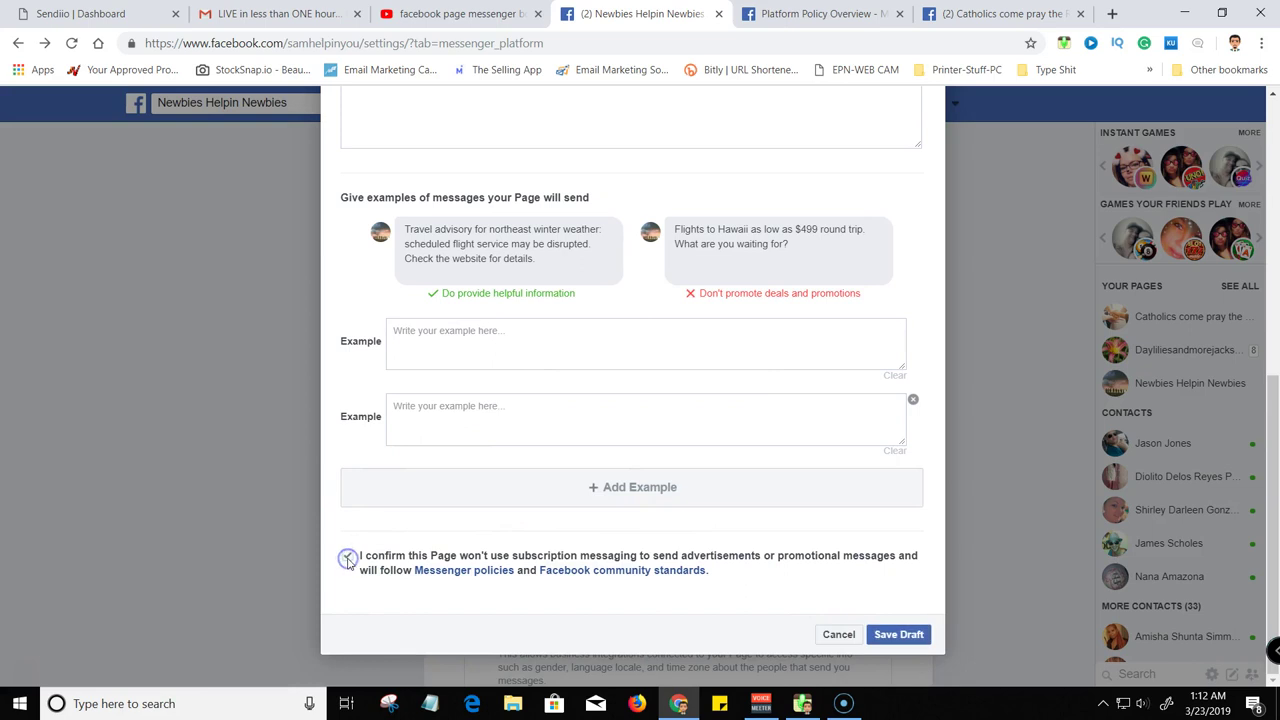
click(834, 637)
scroll(834, 640, up, 9)
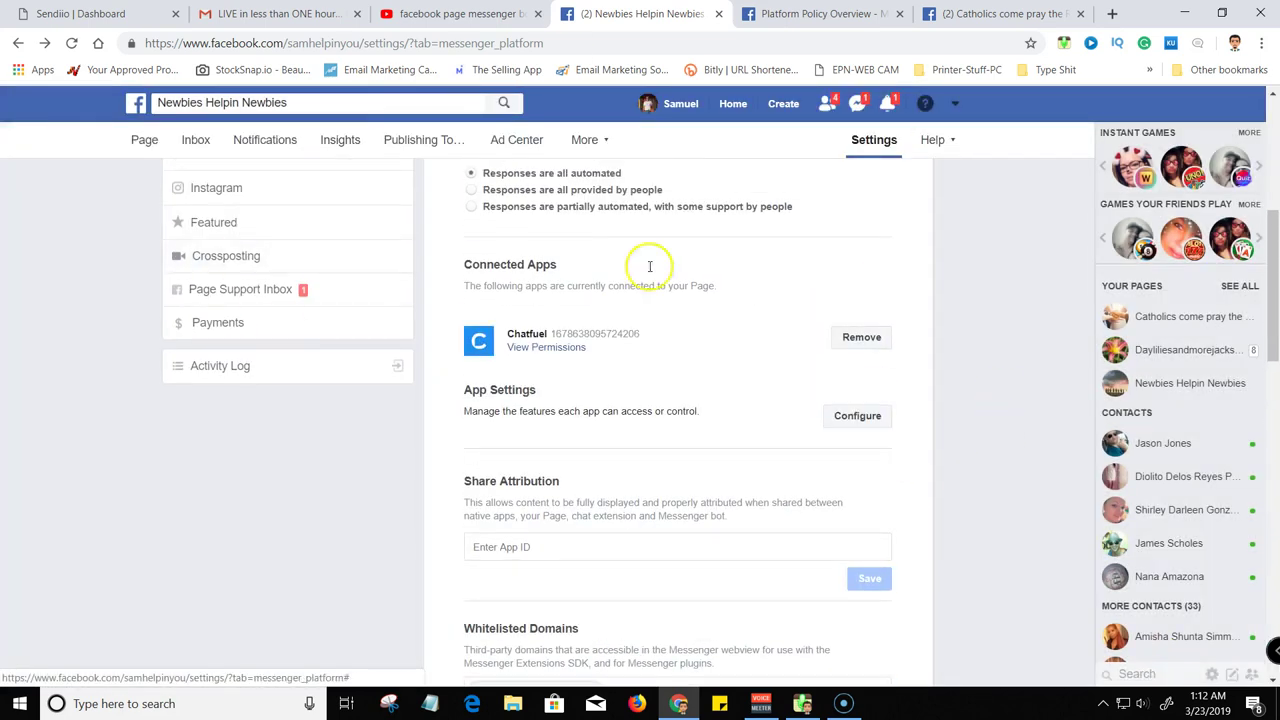
scroll(600, 330, up, 2)
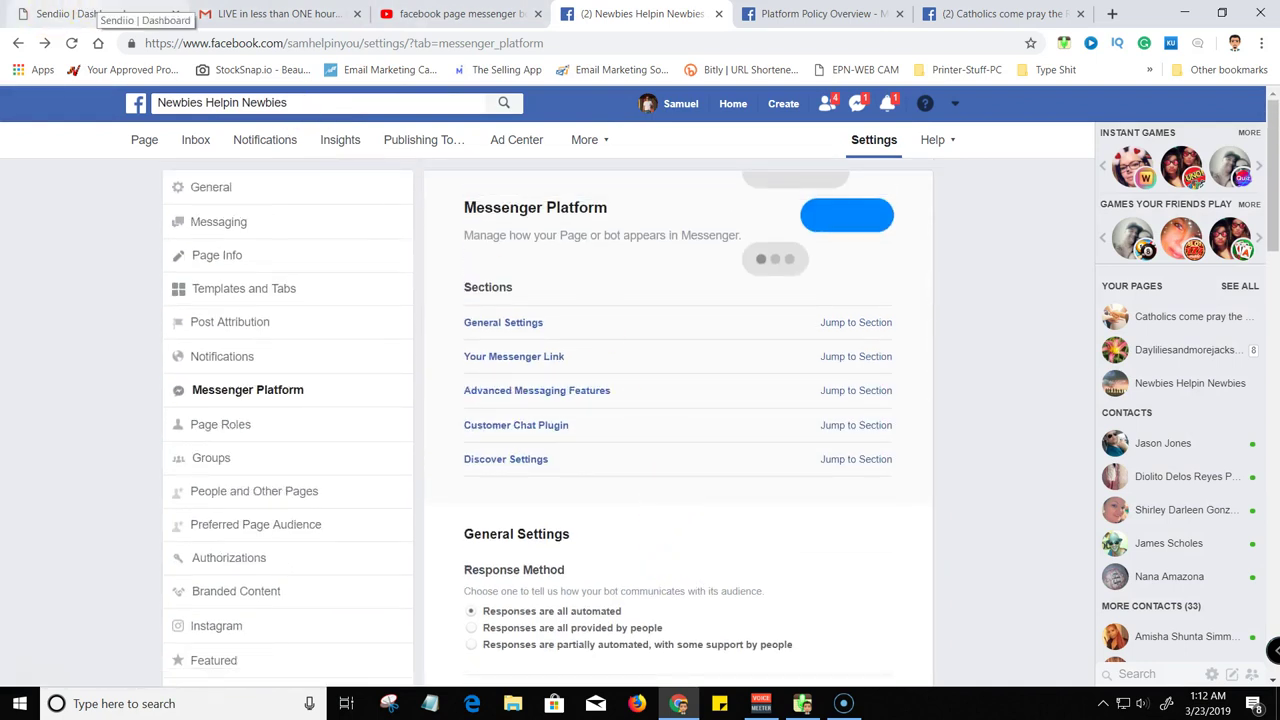
Open the Sendiio Dashboard tab and review stats, including Old List Solo ads with 788 subscribers
click(75, 14)
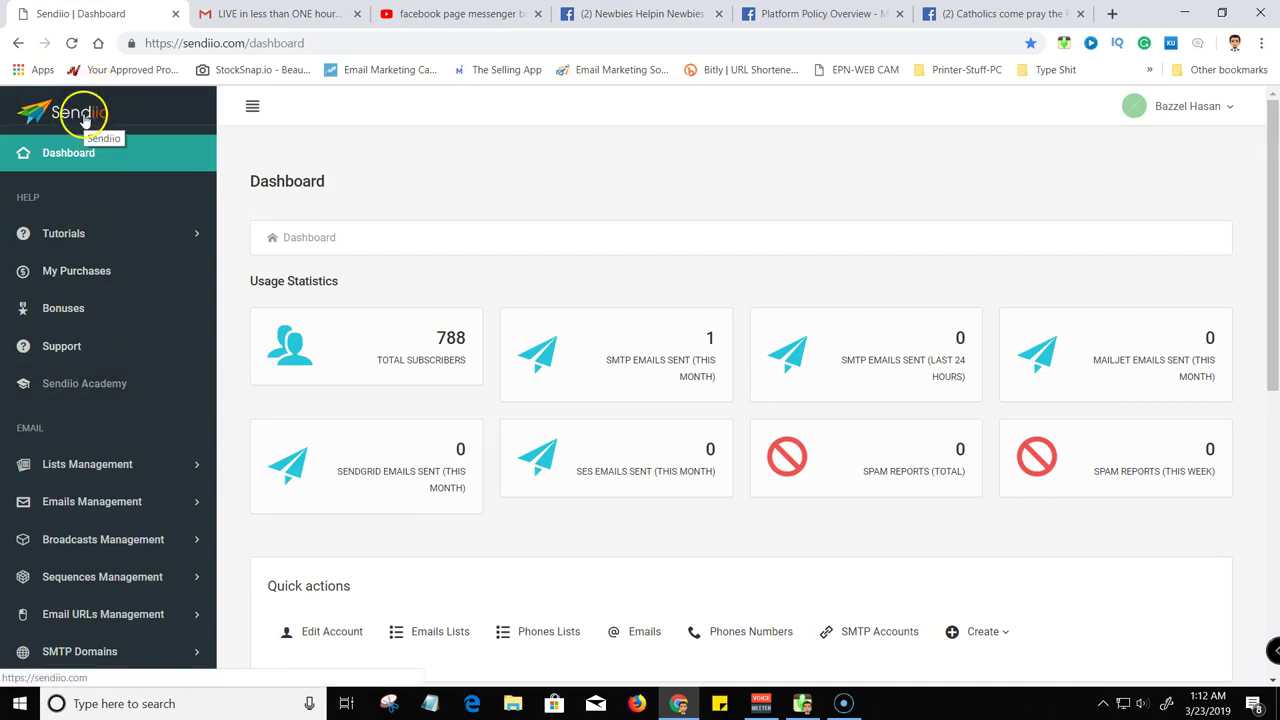
scroll(100, 300, down, 3)
scroll(100, 300, up, 3)
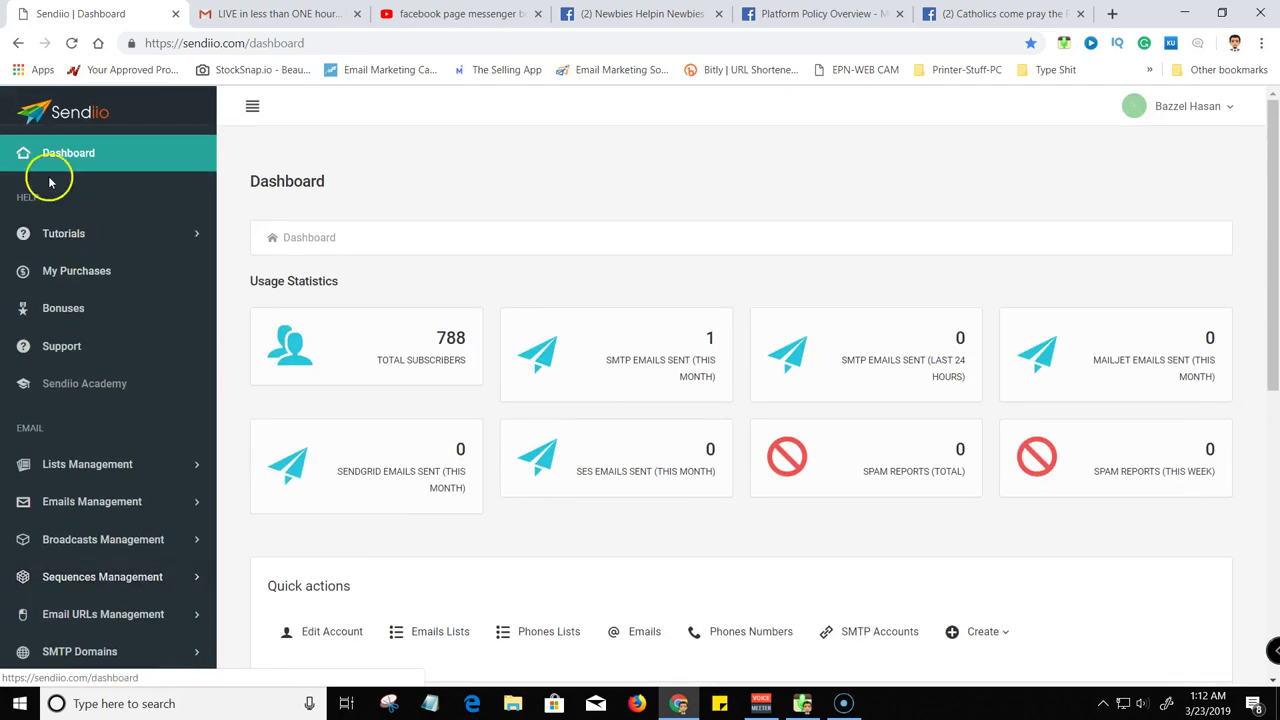
click(100, 165)
scroll(40, 286, down, 2)
scroll(37, 281, down, 2)
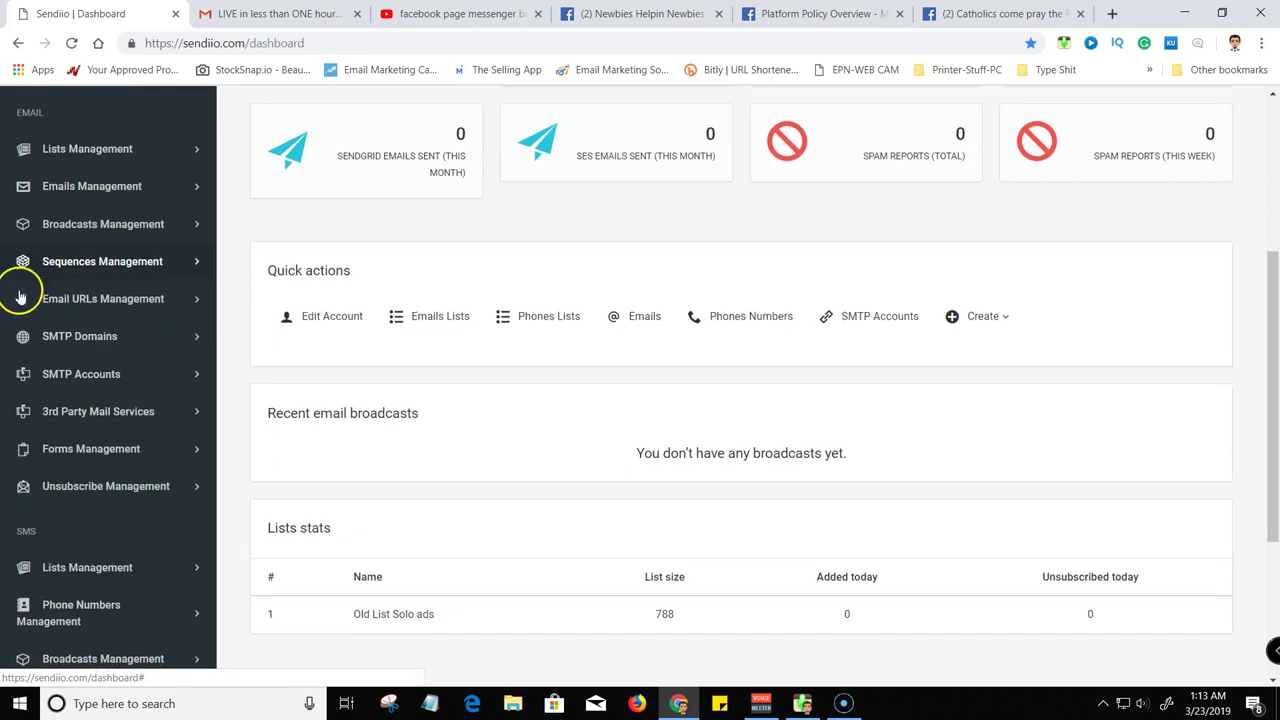
scroll(63, 286, down, 3)
scroll(83, 366, down, 1)
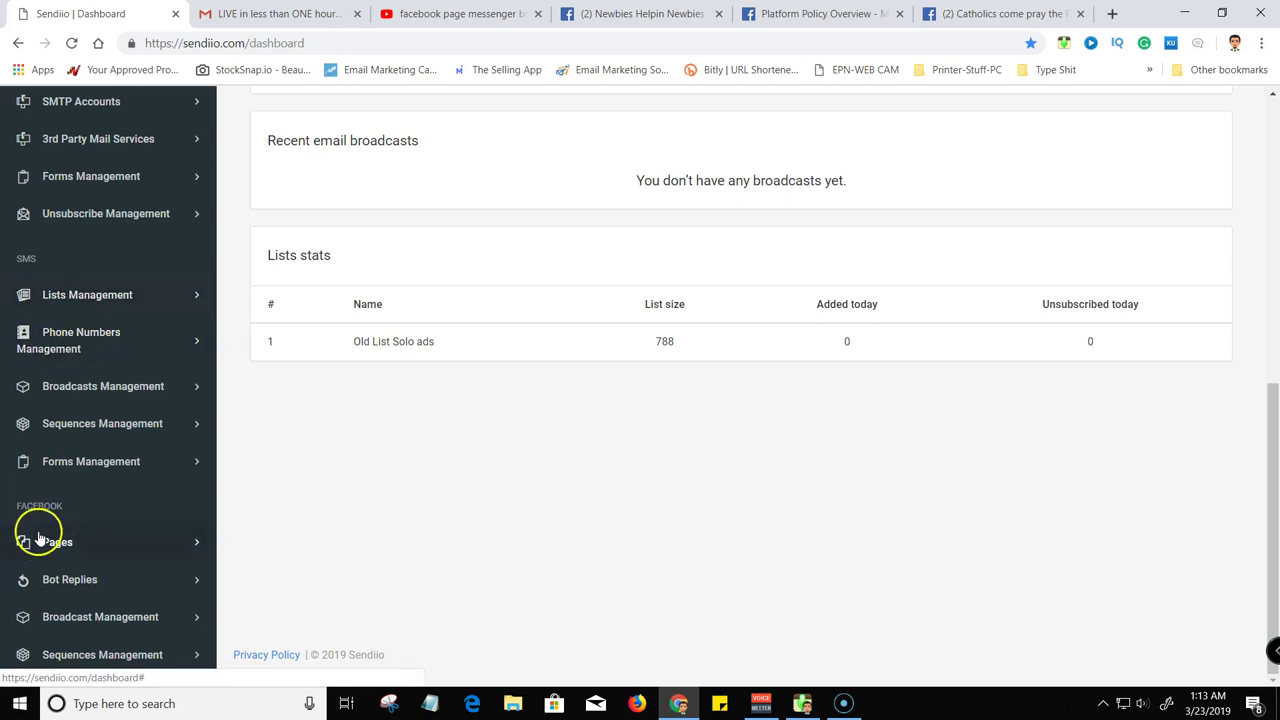
Show My Facebook Pages under Facebook > Pages, listing the five active connected pages
click(192, 546)
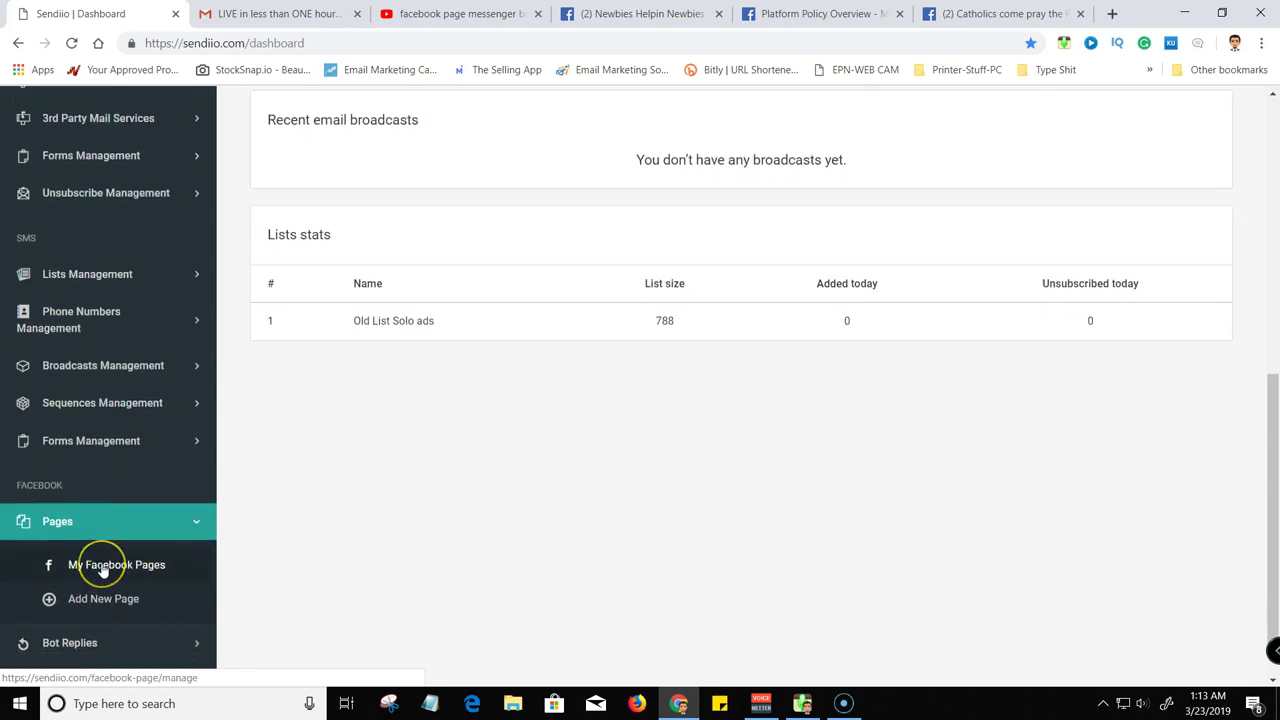
click(102, 567)
scroll(353, 502, down, 2)
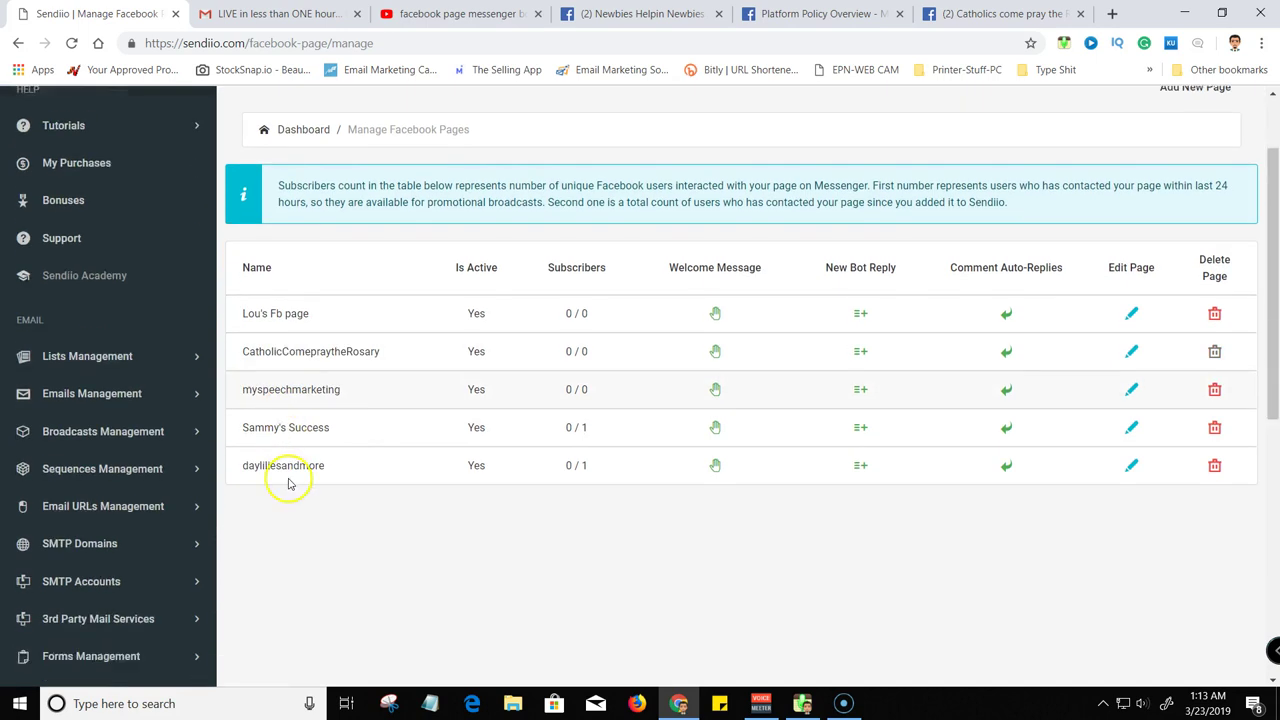
scroll(84, 350, down, 4)
scroll(1100, 245, up, 3)
scroll(1100, 245, up, 2)
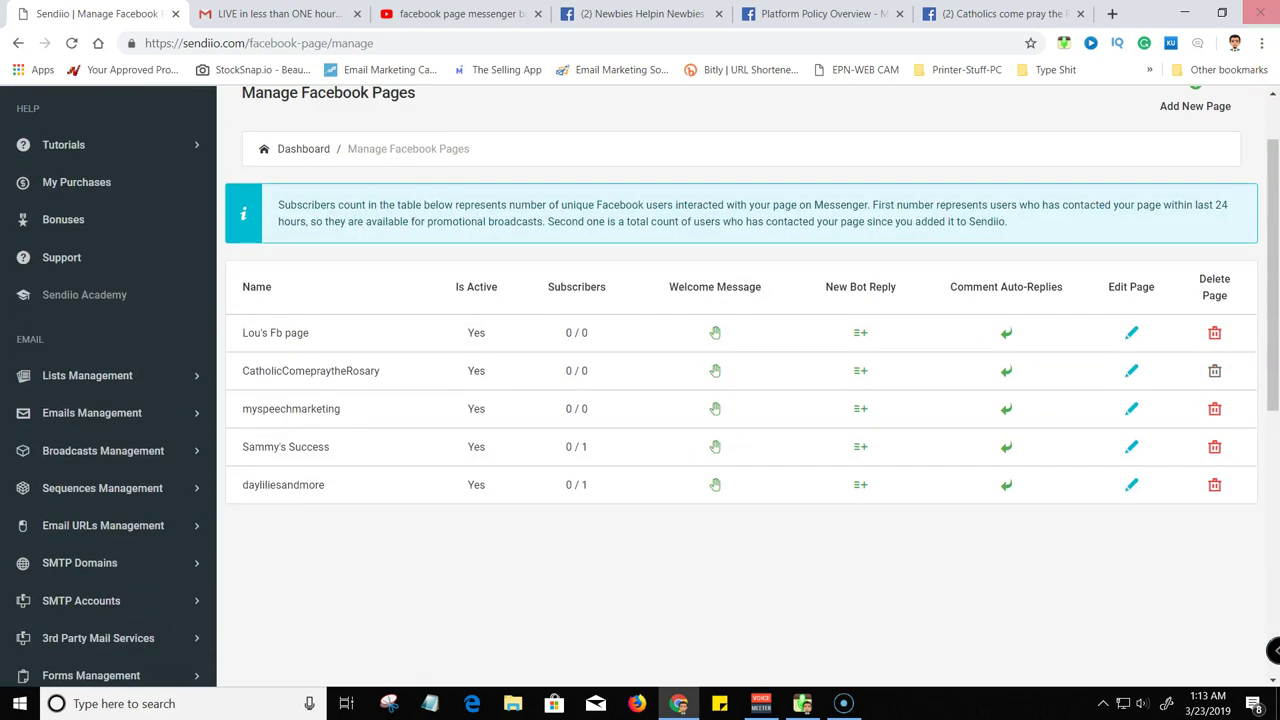
scroll(86, 486, down, 4)
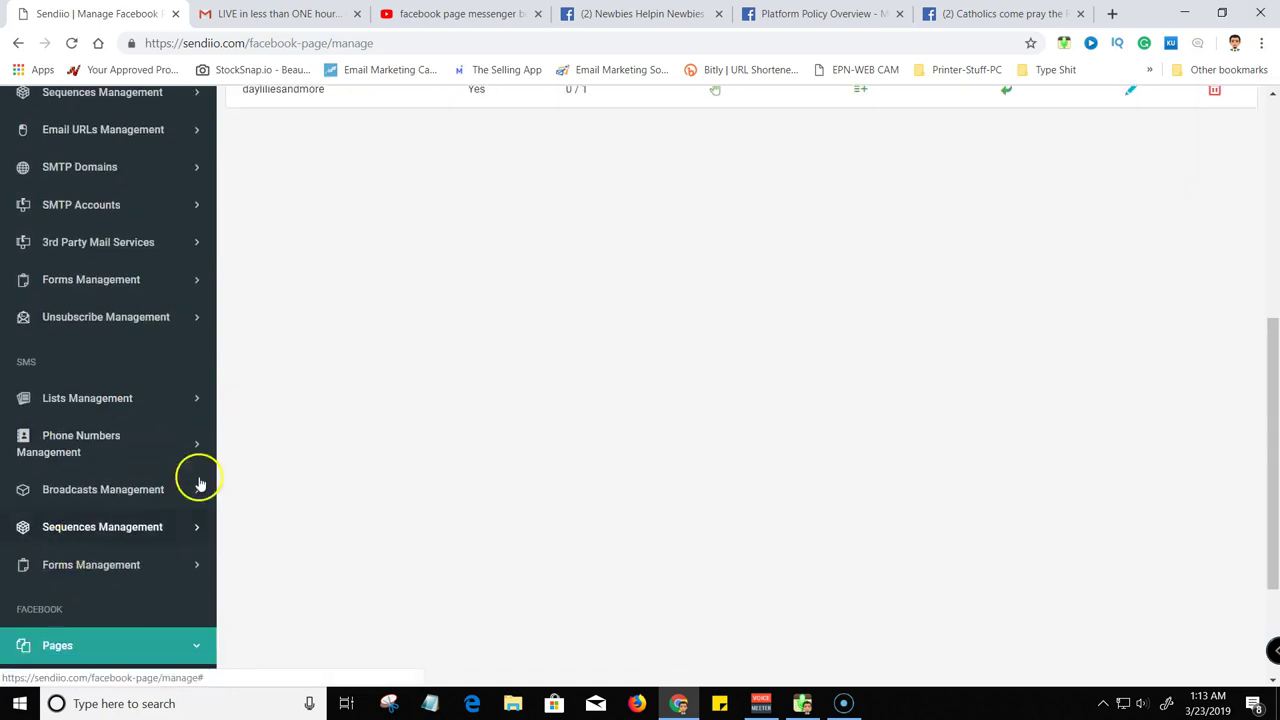
scroll(240, 465, up, 6)
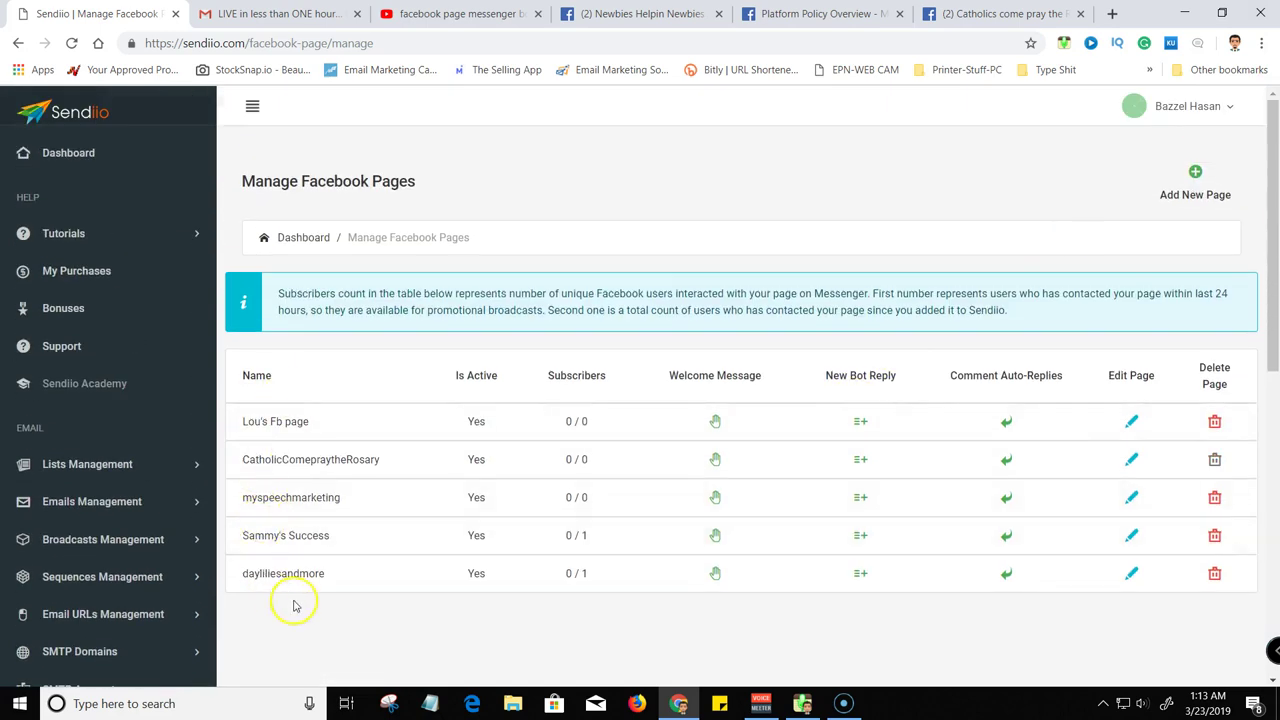
Add a new Sendiio Facebook page named newbies and acknowledge the Almost Done warning
click(1196, 175)
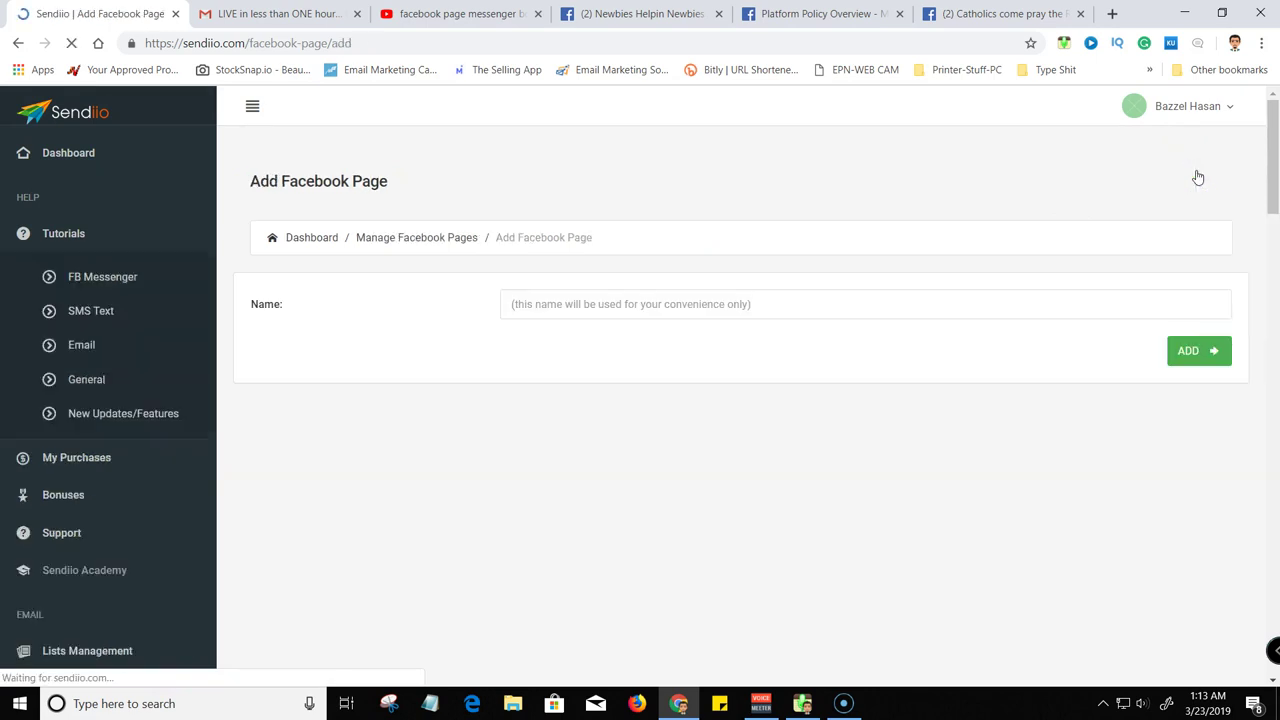
click(517, 307)
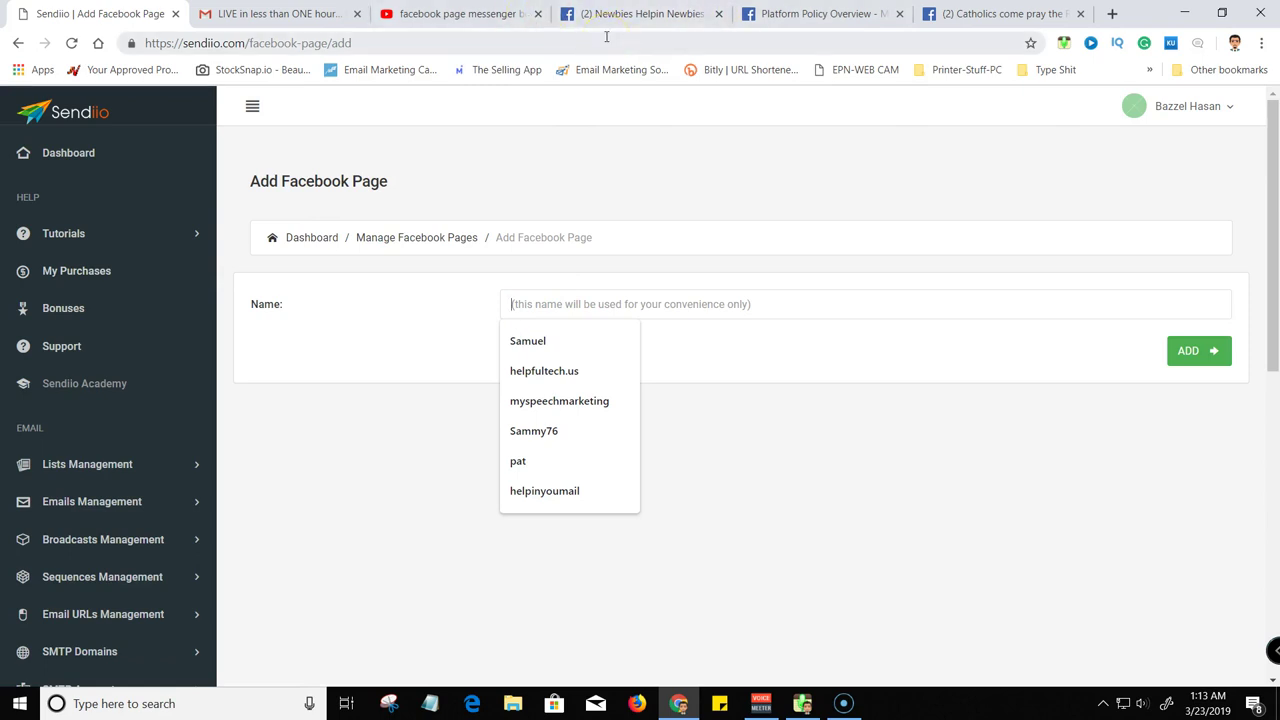
text(newbies)
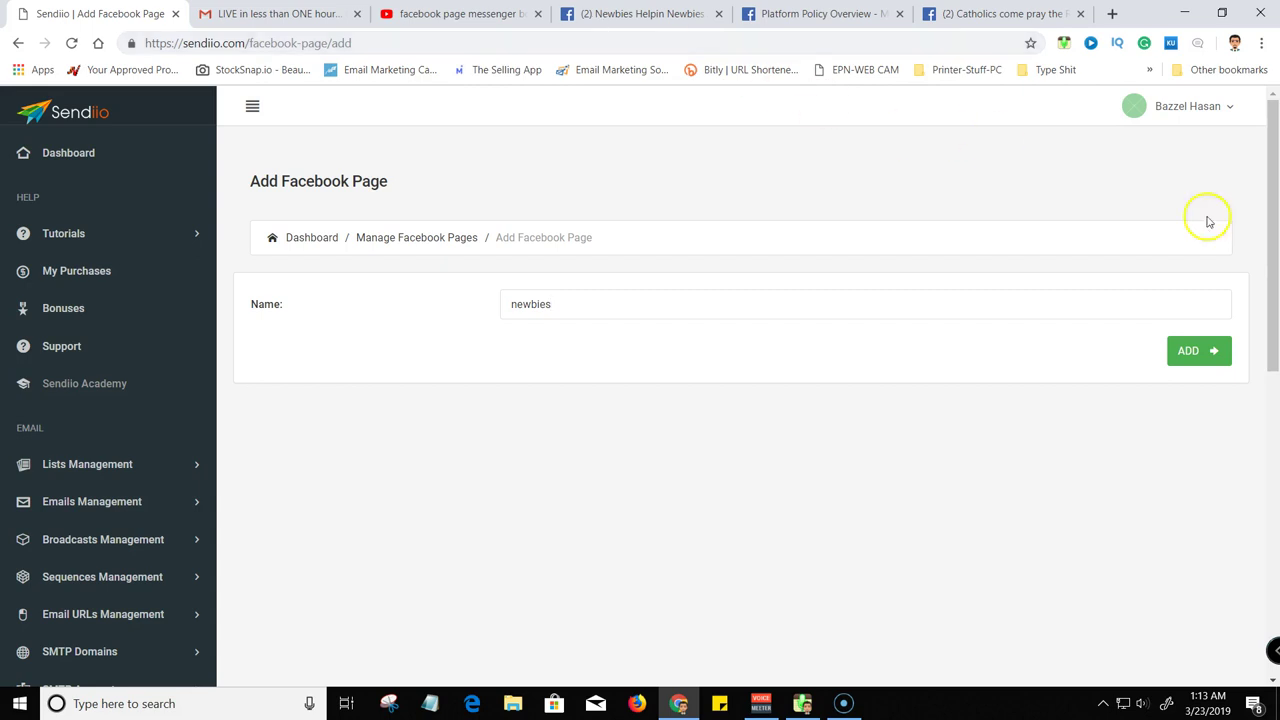
click(1195, 352)
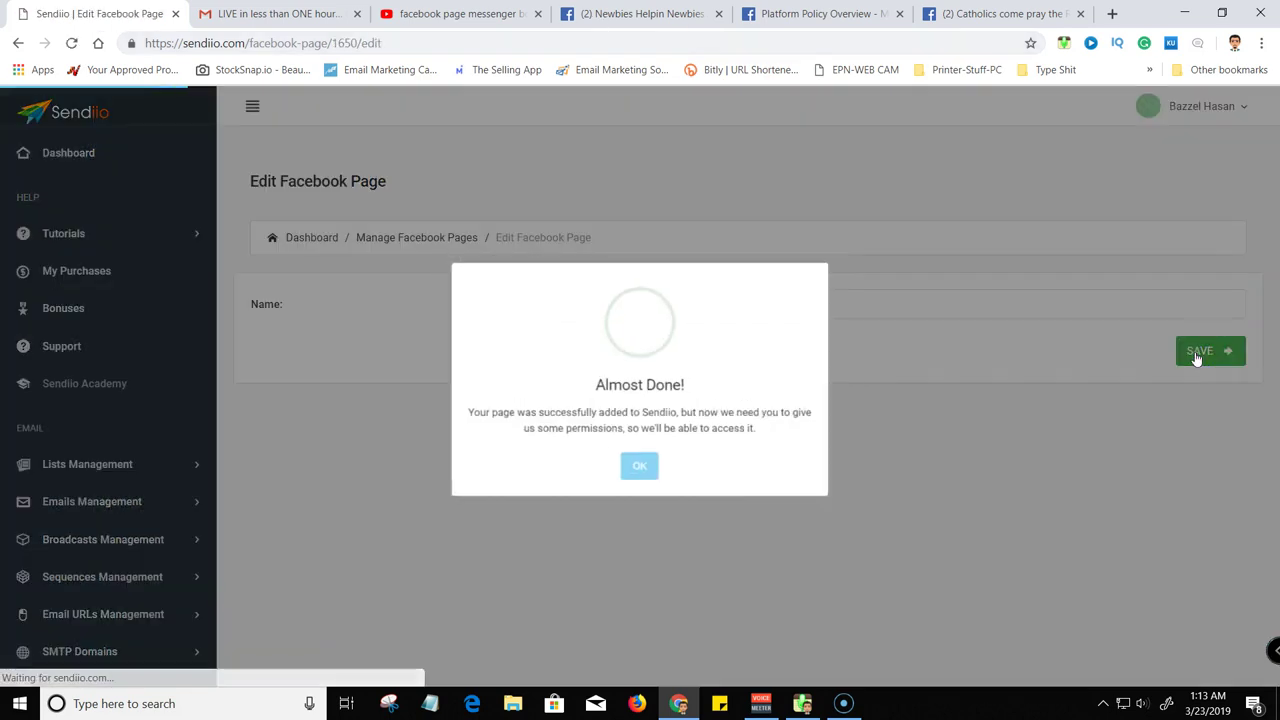
click(640, 471)
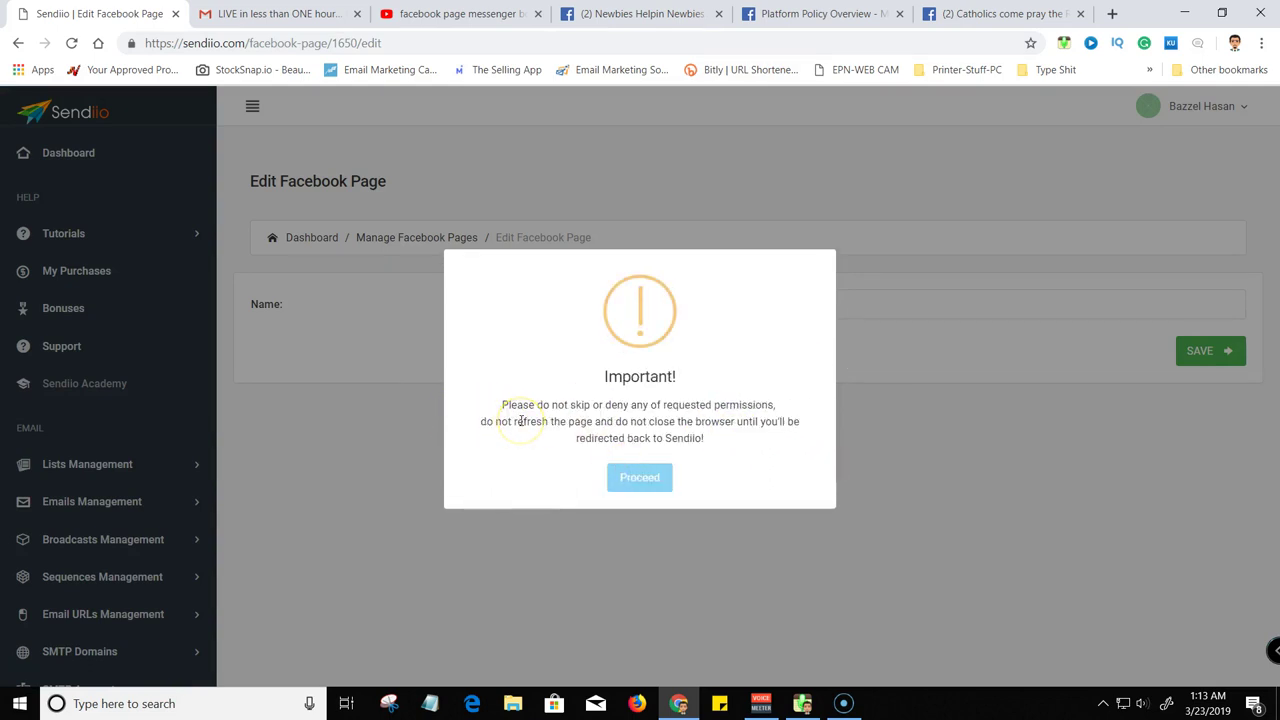
Grant Sendiio Facebook permissions for all four pages with the current account and confirm the link
click(647, 479)
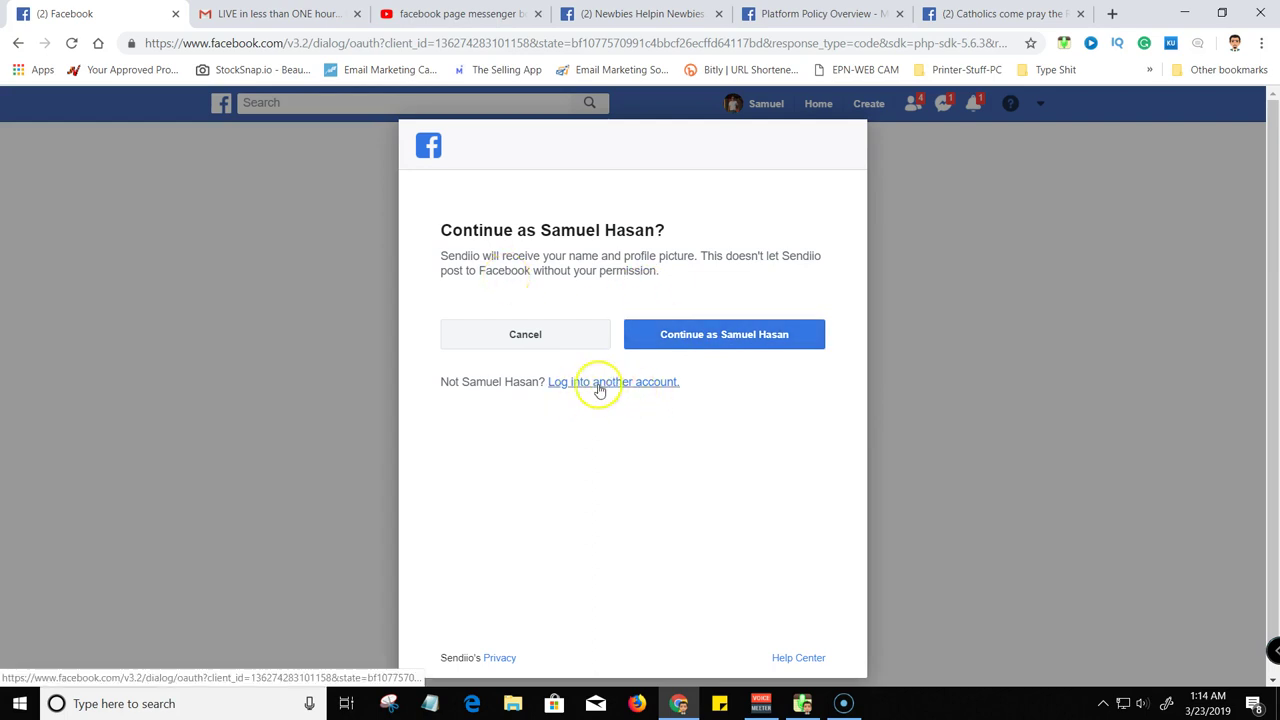
click(707, 342)
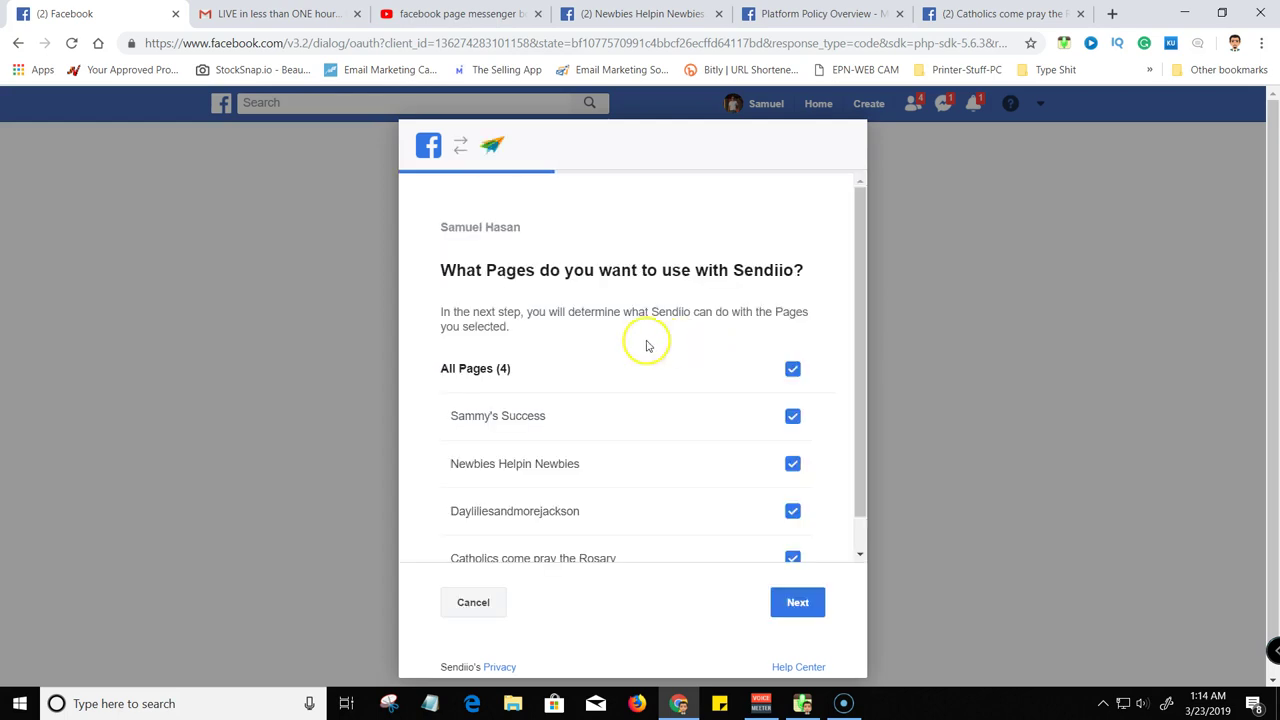
scroll(557, 323, down, 1)
scroll(480, 320, down, 1)
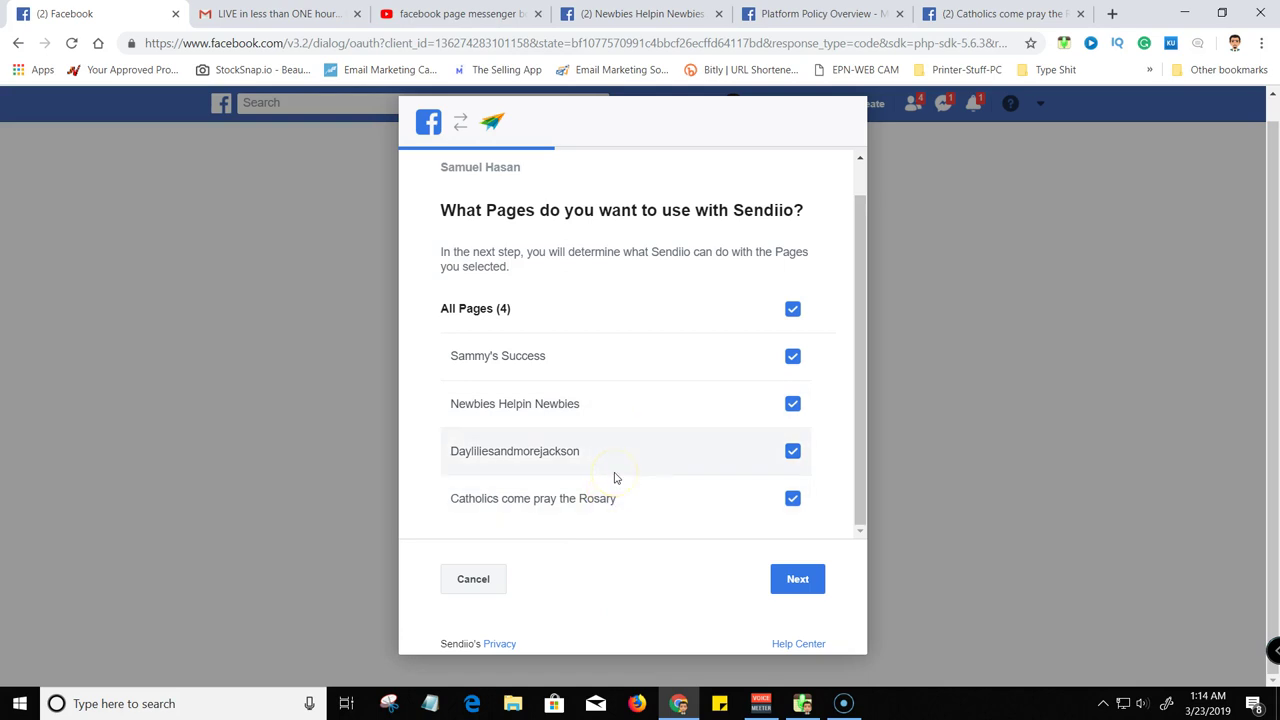
click(795, 581)
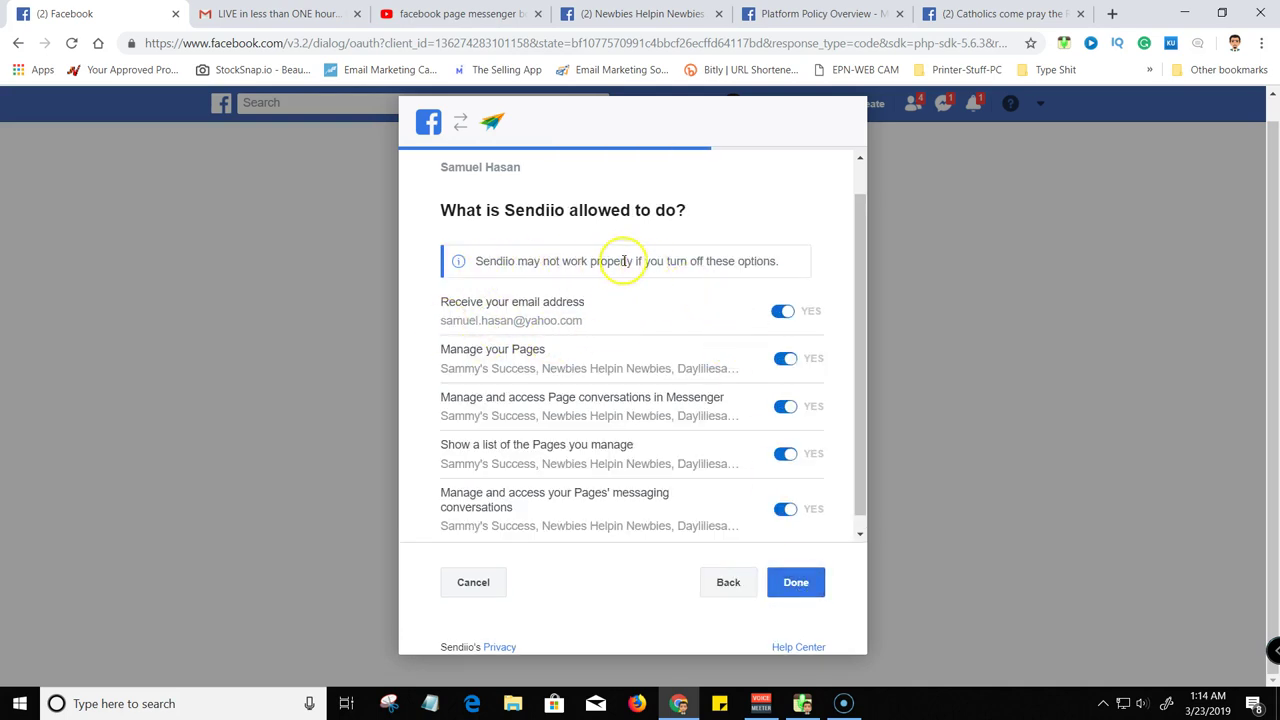
scroll(520, 340, down, 1)
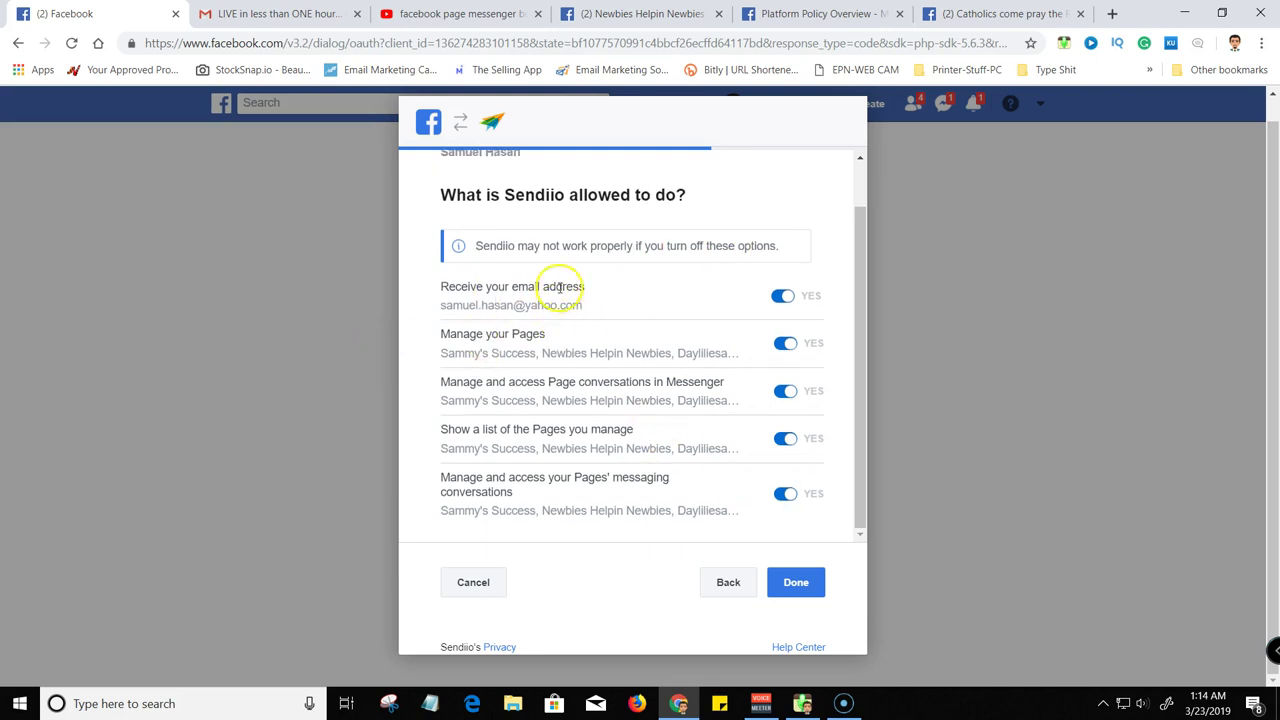
click(790, 586)
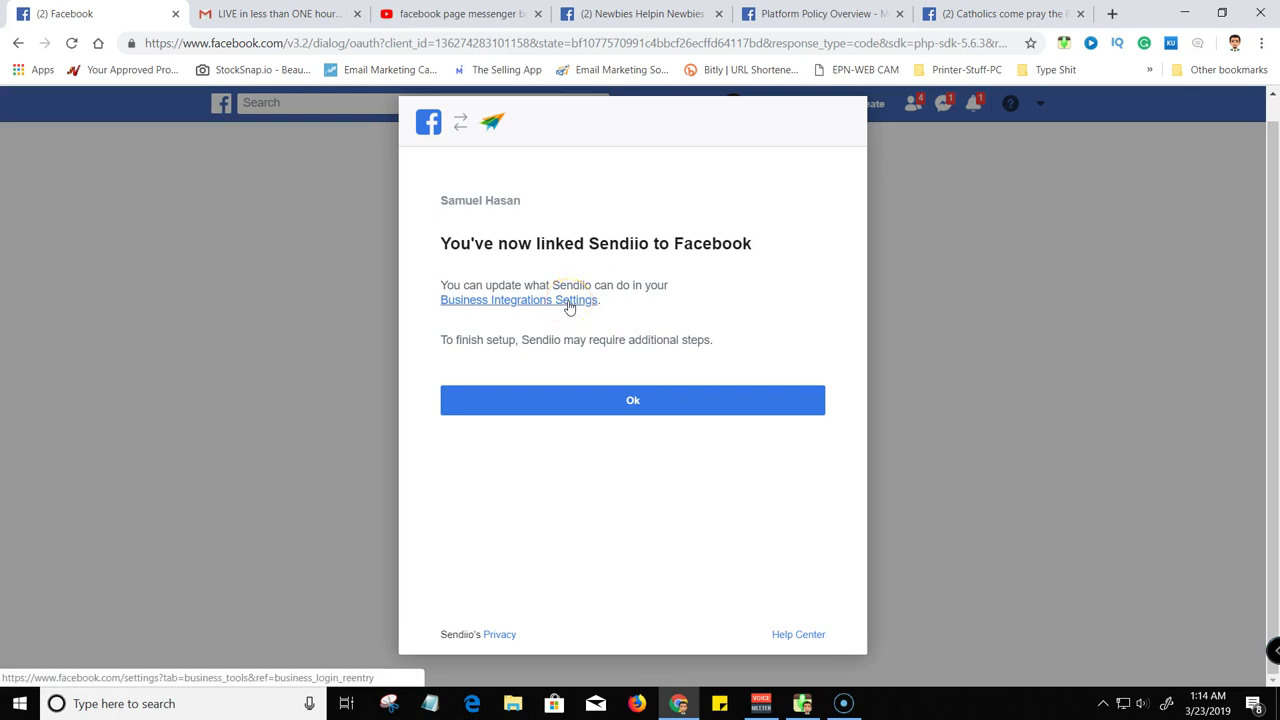
click(619, 405)
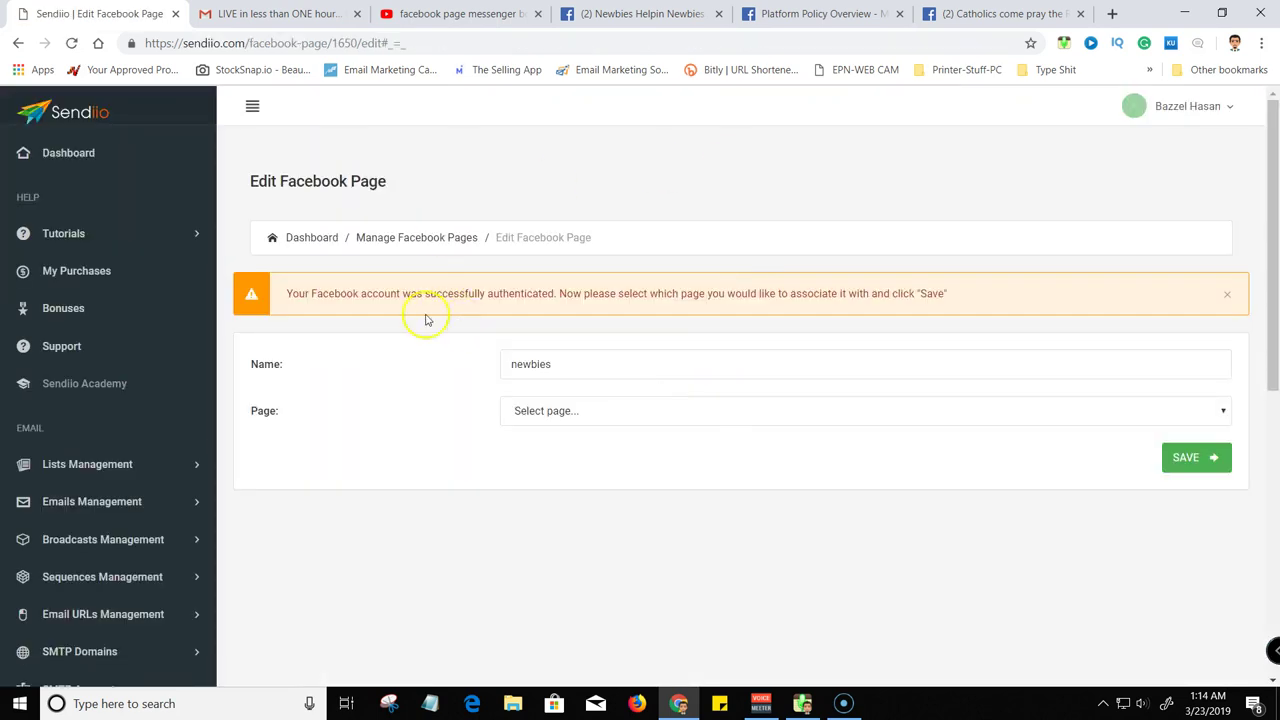
Choose Newbies Helpin Newbies as the page for the newbies entry
click(590, 418)
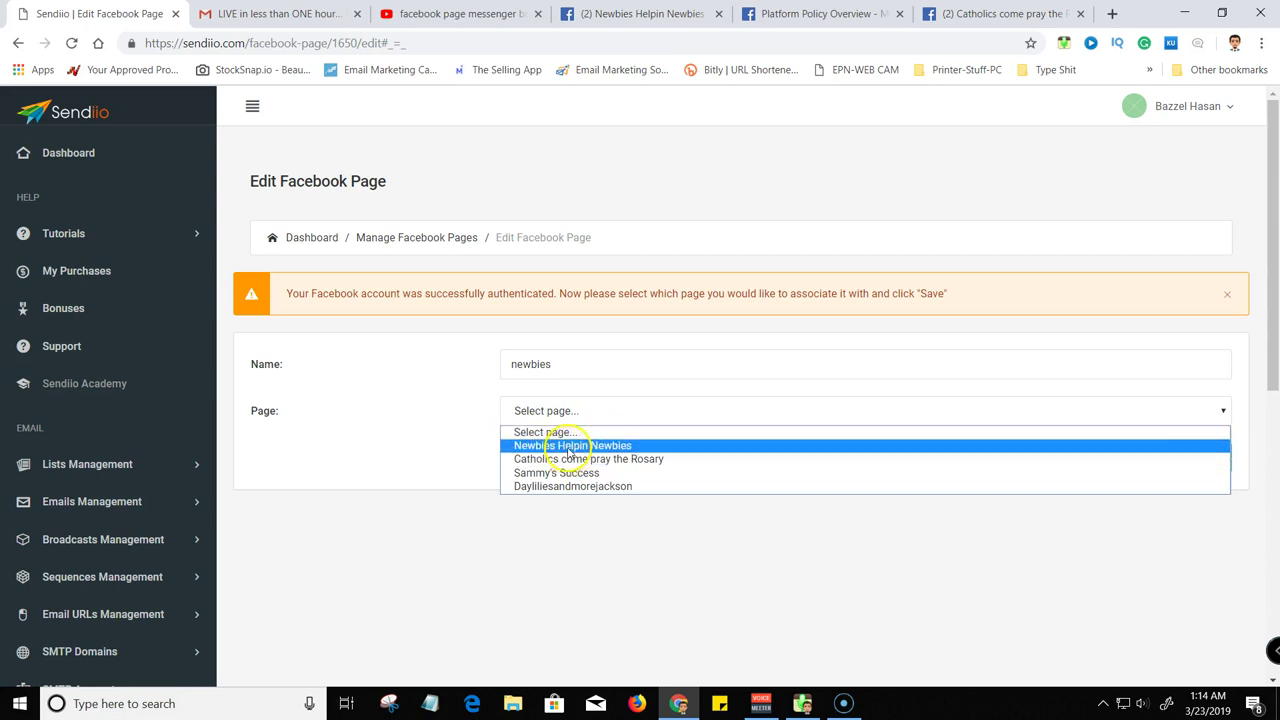
click(567, 447)
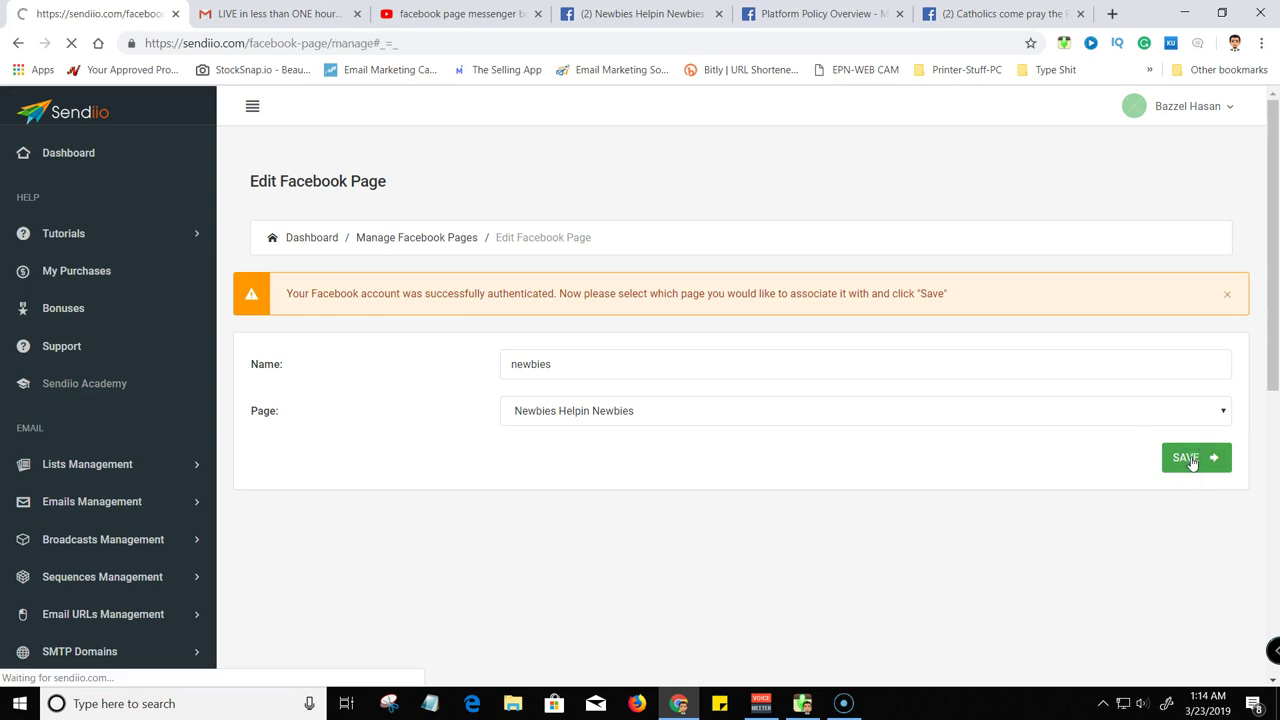
Set newbies' welcome message to 'welcome friend hope you're doing well!' with Grammarly fixes and save
scroll(298, 367, down, 1)
scroll(298, 367, down, 2)
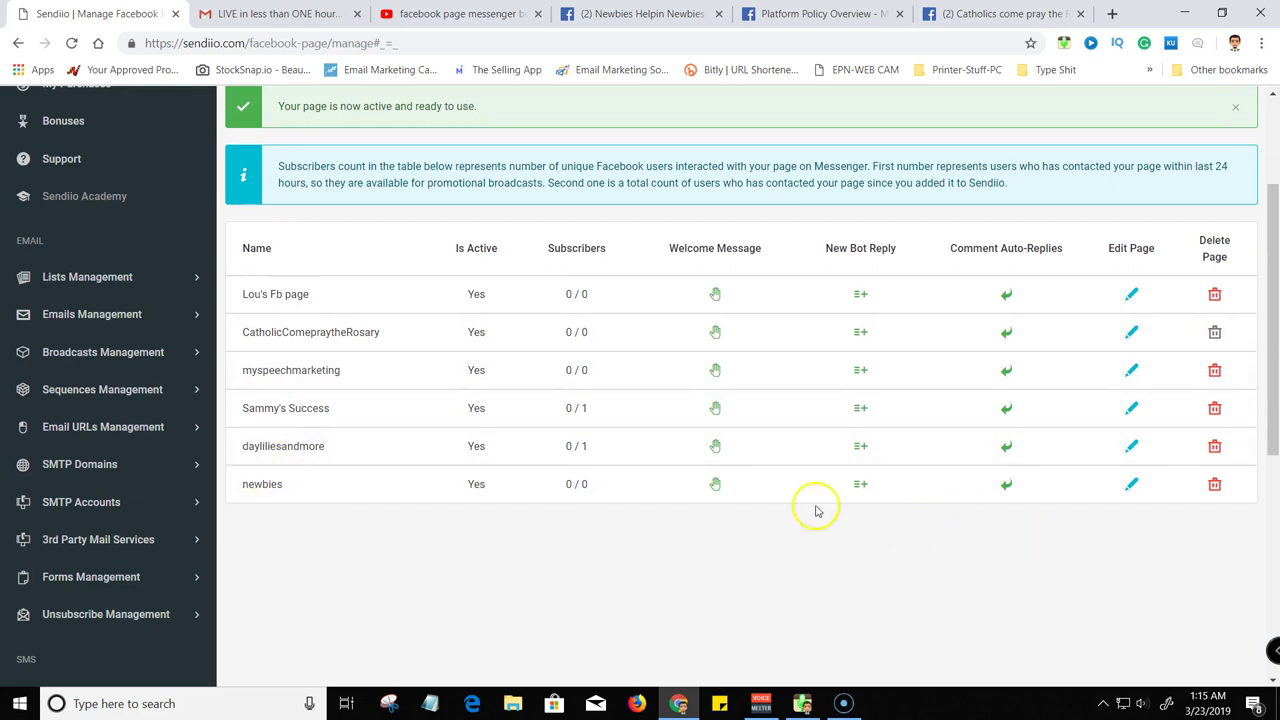
click(716, 484)
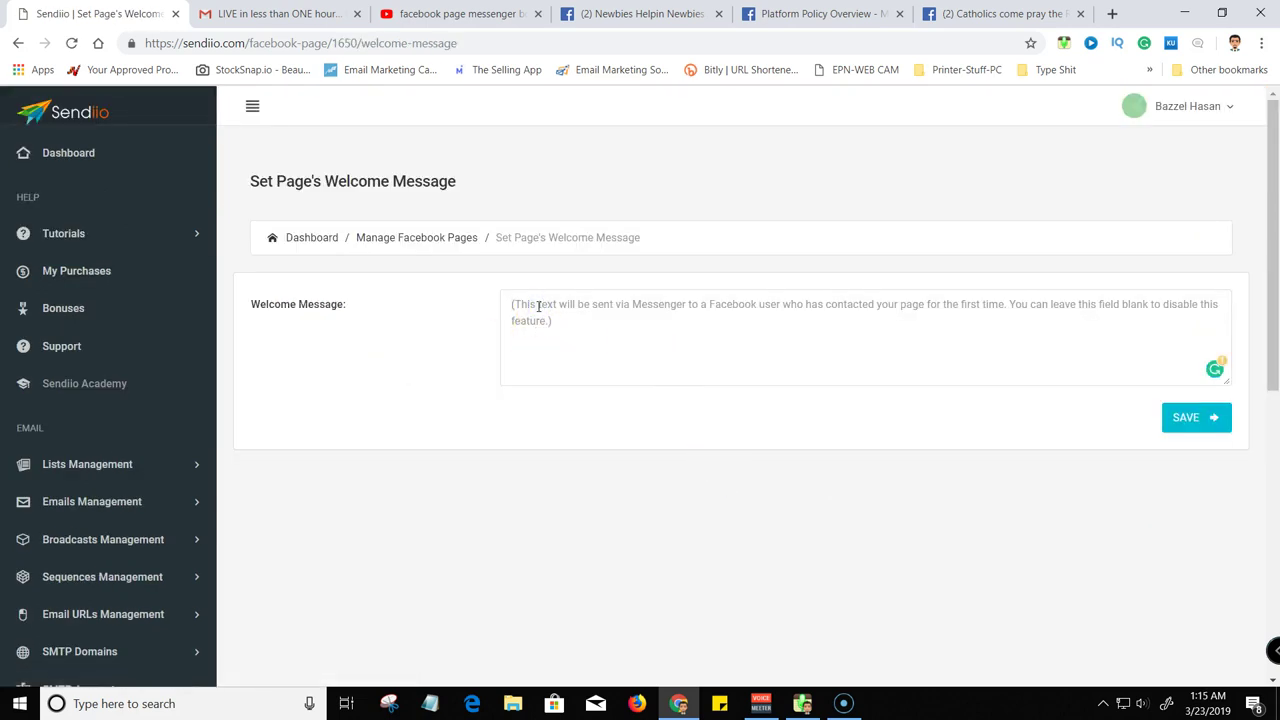
text(we)
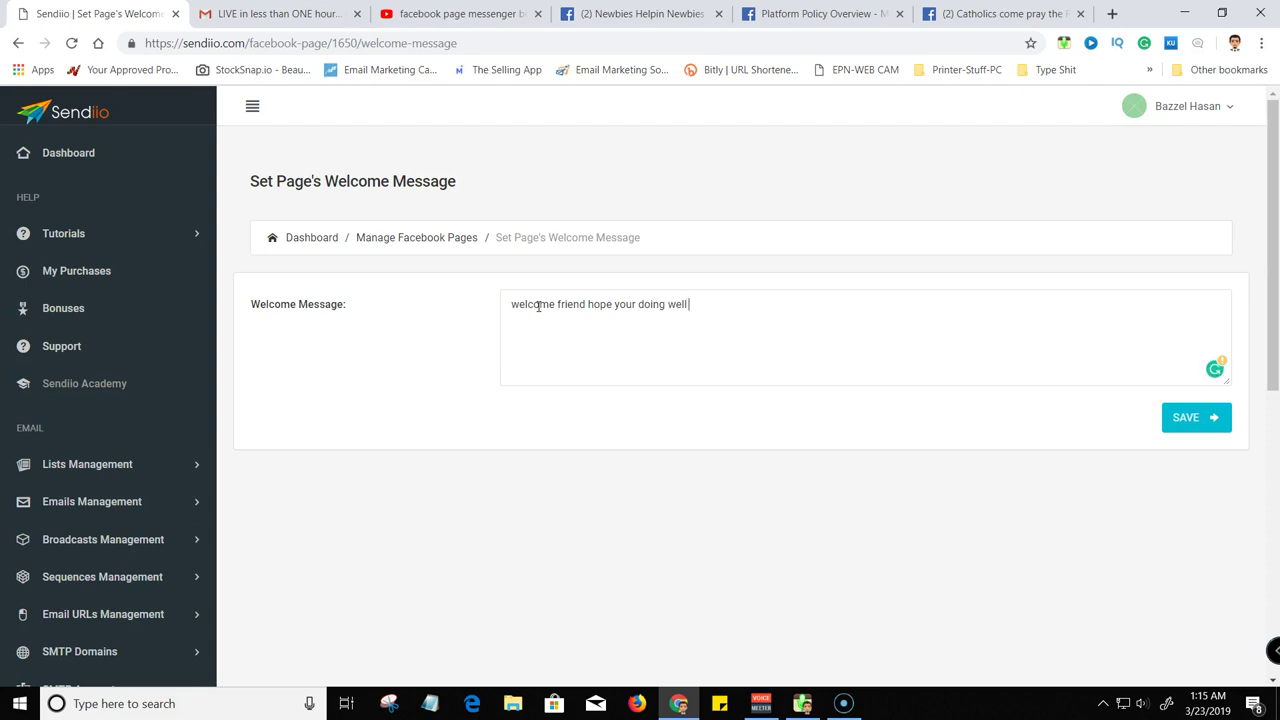
mouse_move(623, 305)
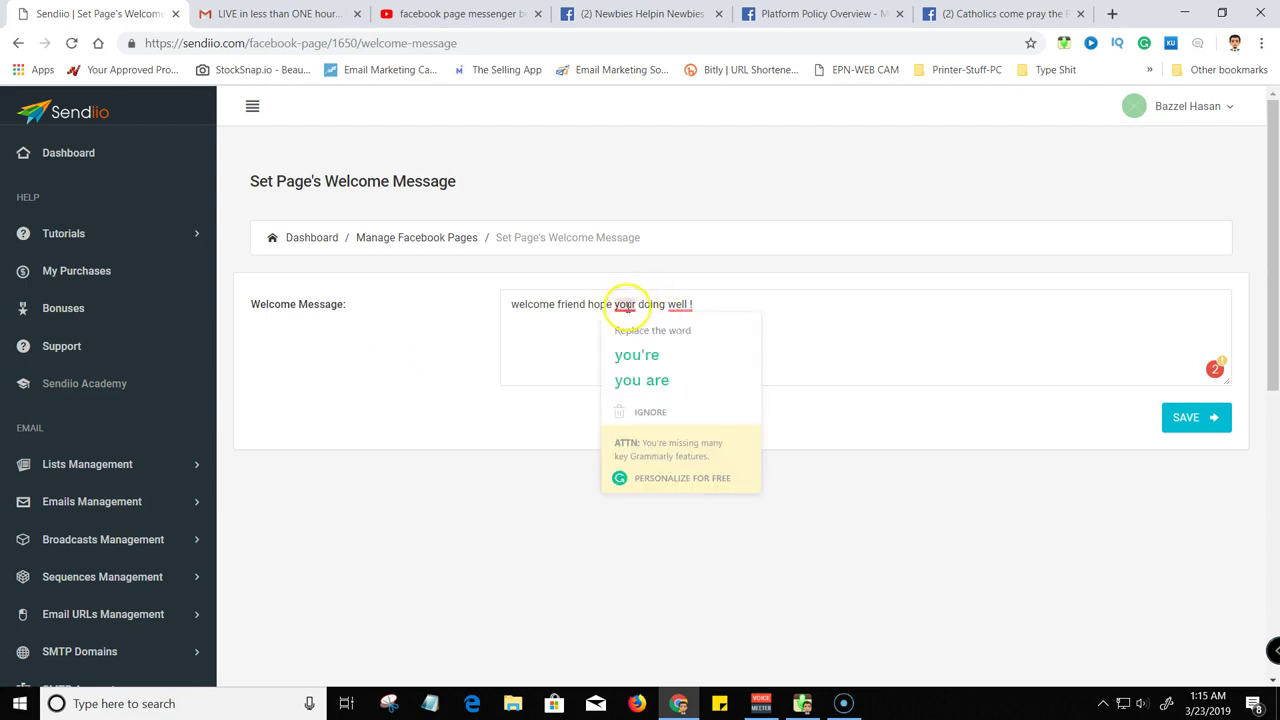
click(630, 357)
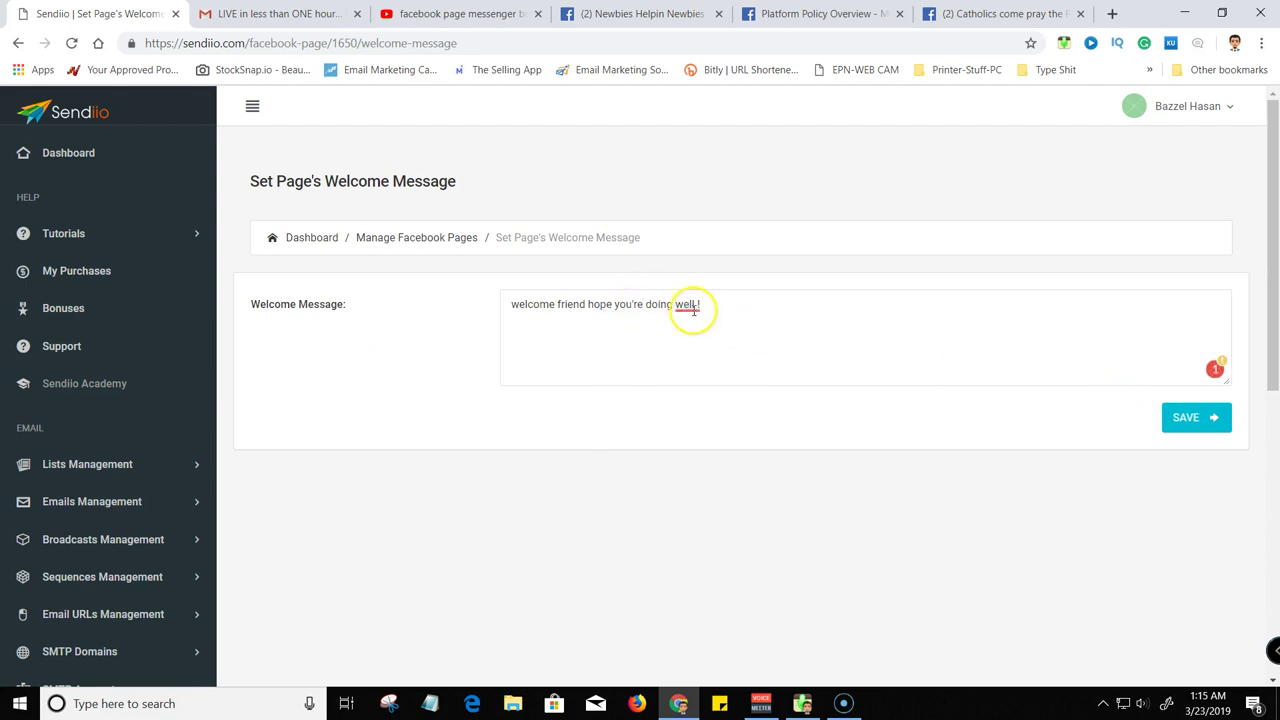
mouse_move(686, 305)
click(690, 353)
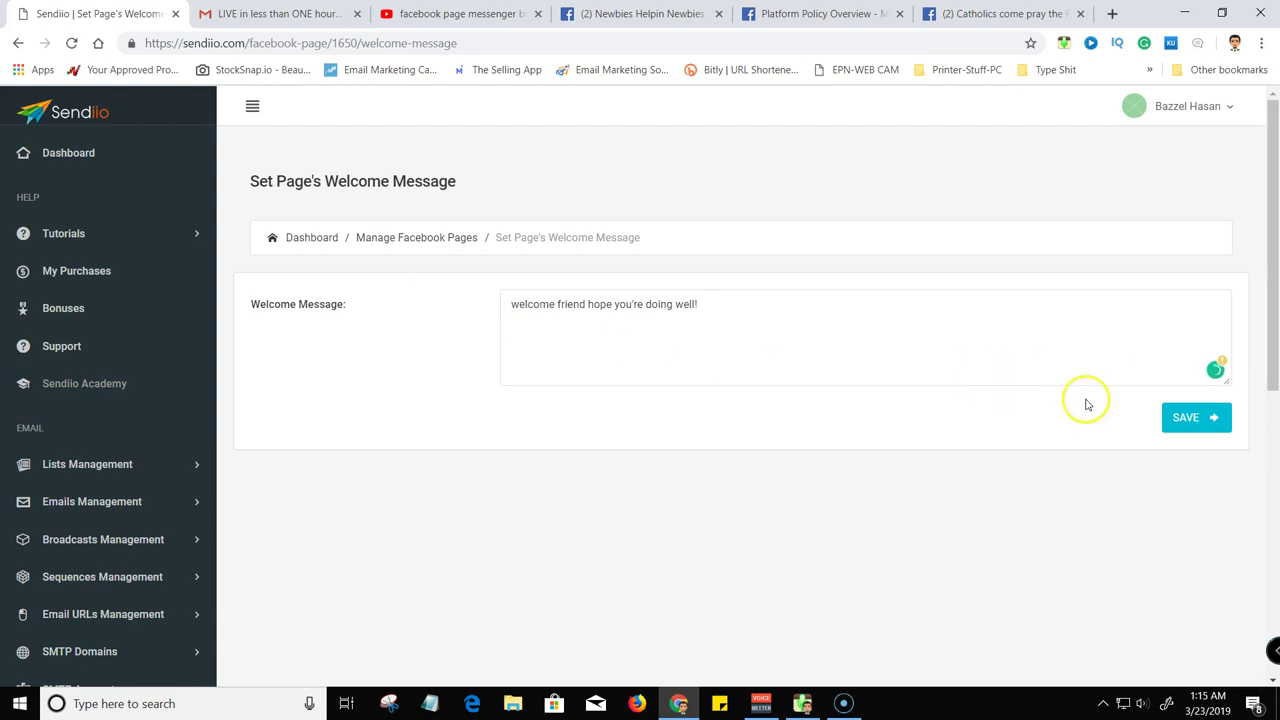
click(1185, 418)
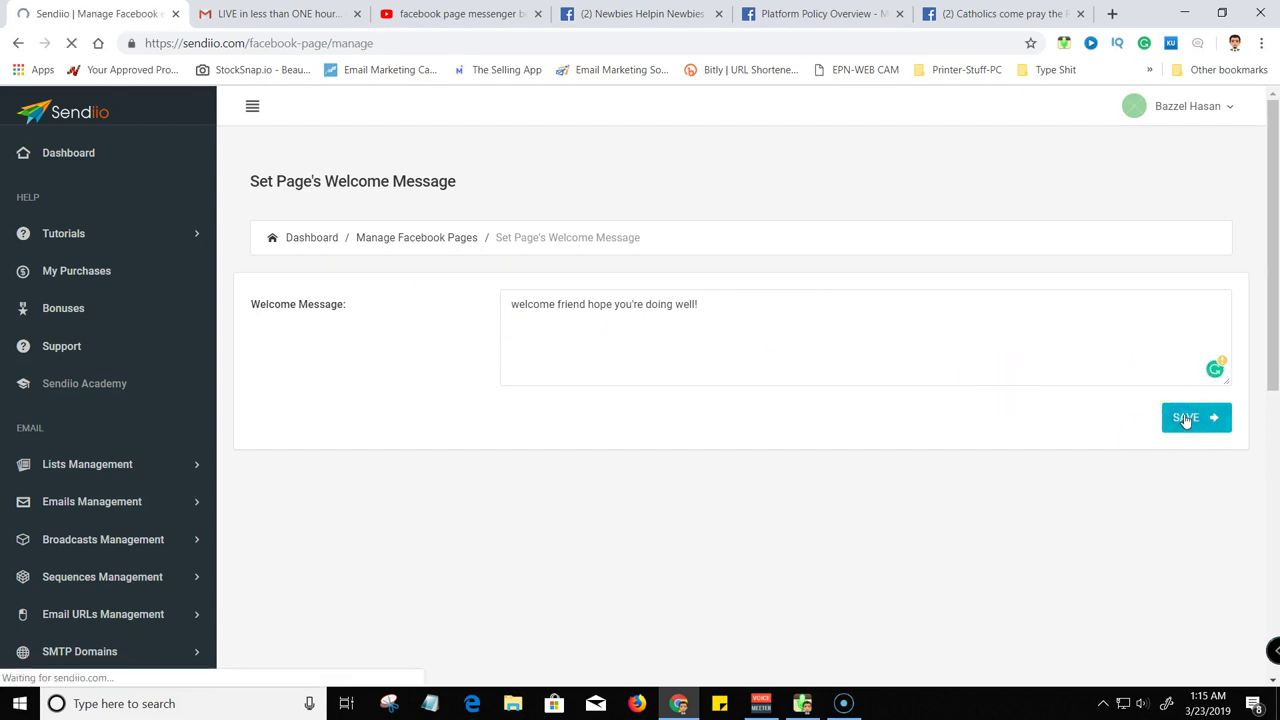
Open a new bot reply form for the newbies page and focus the keywords field
scroll(851, 517, down, 2)
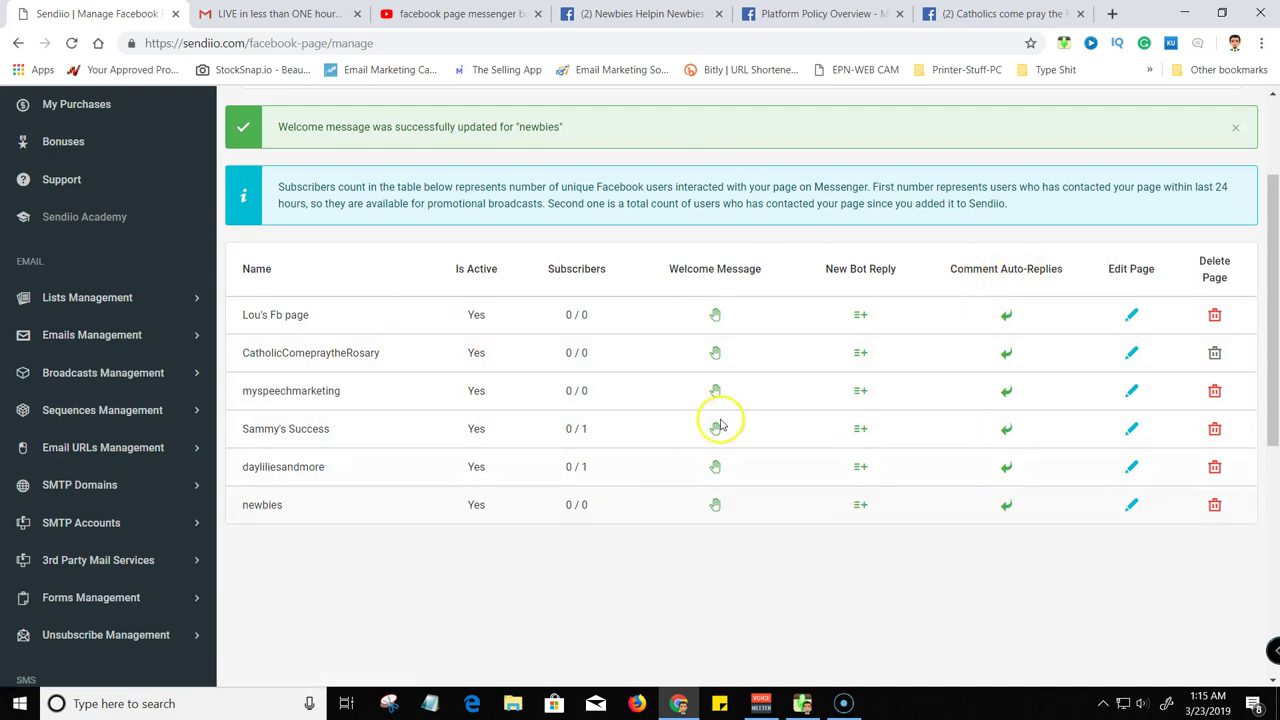
click(860, 508)
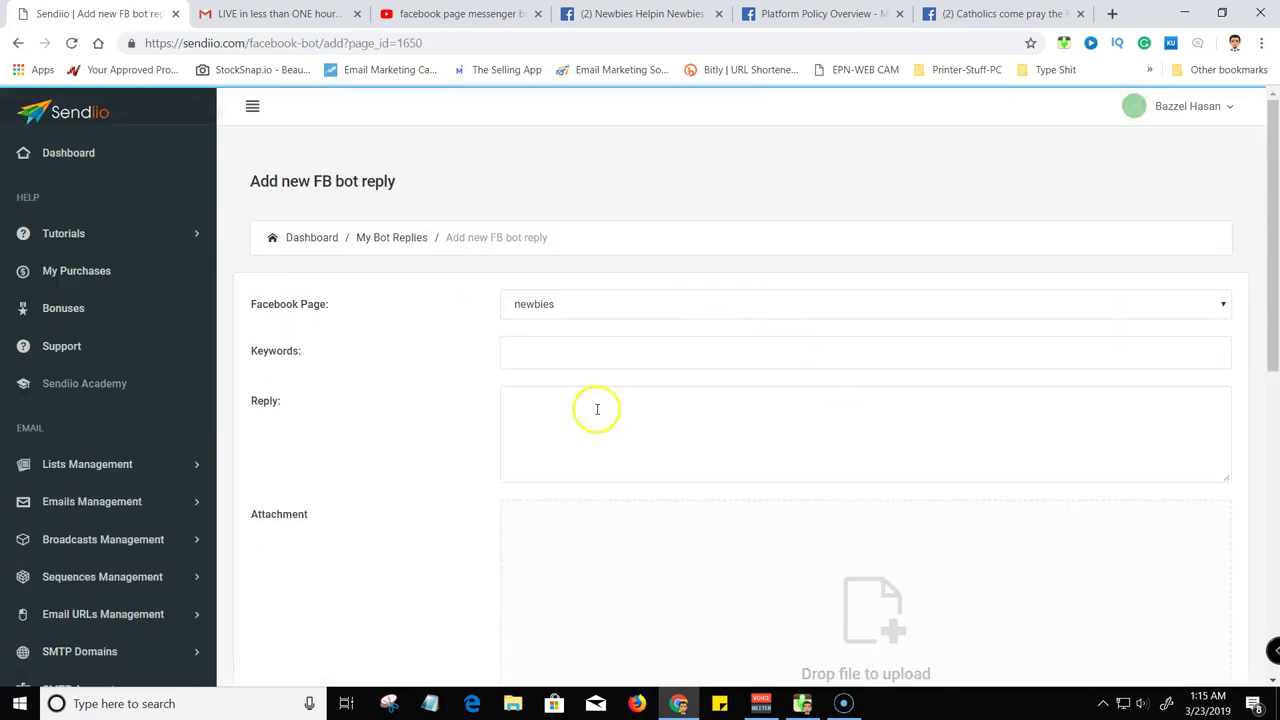
click(528, 358)
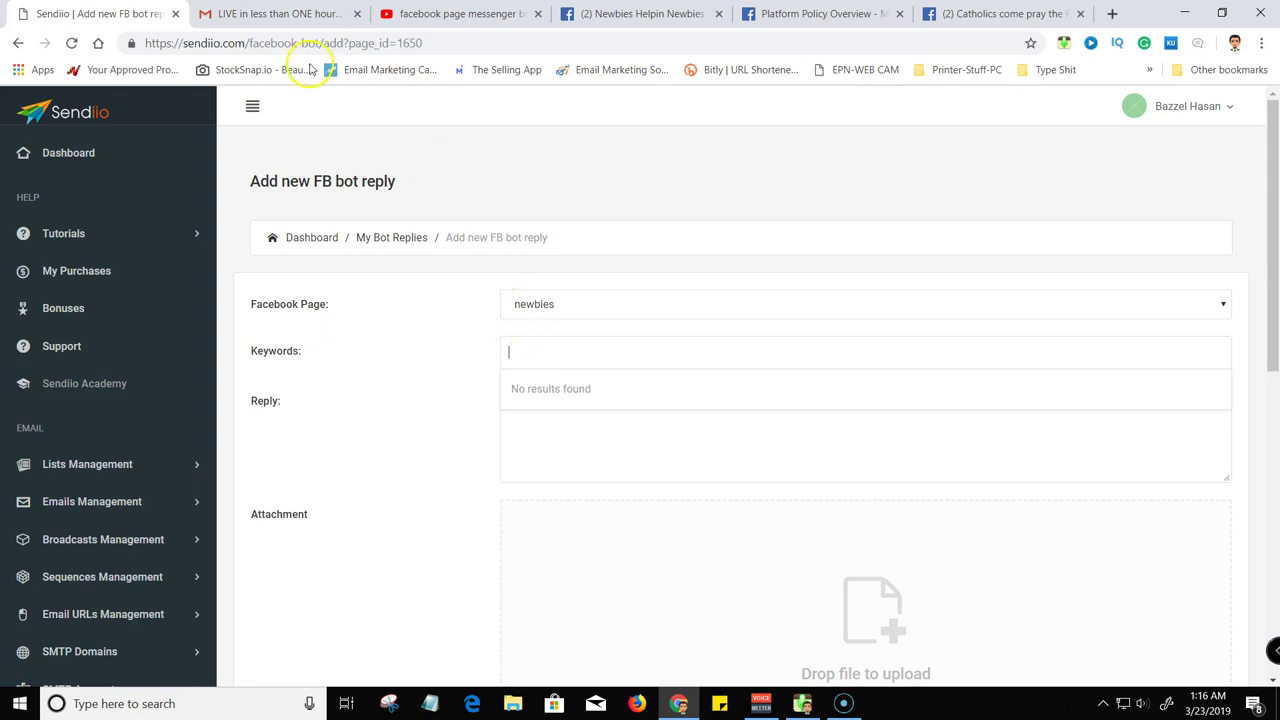
click(18, 43)
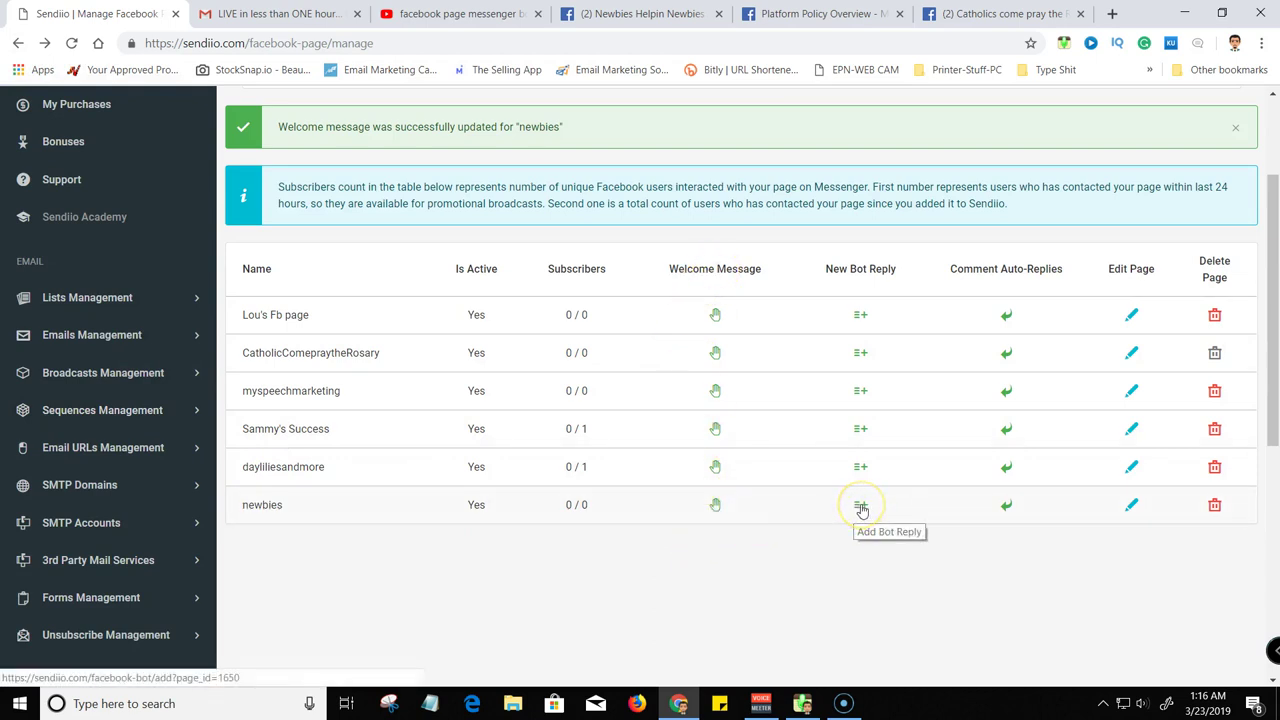
click(861, 508)
click(535, 344)
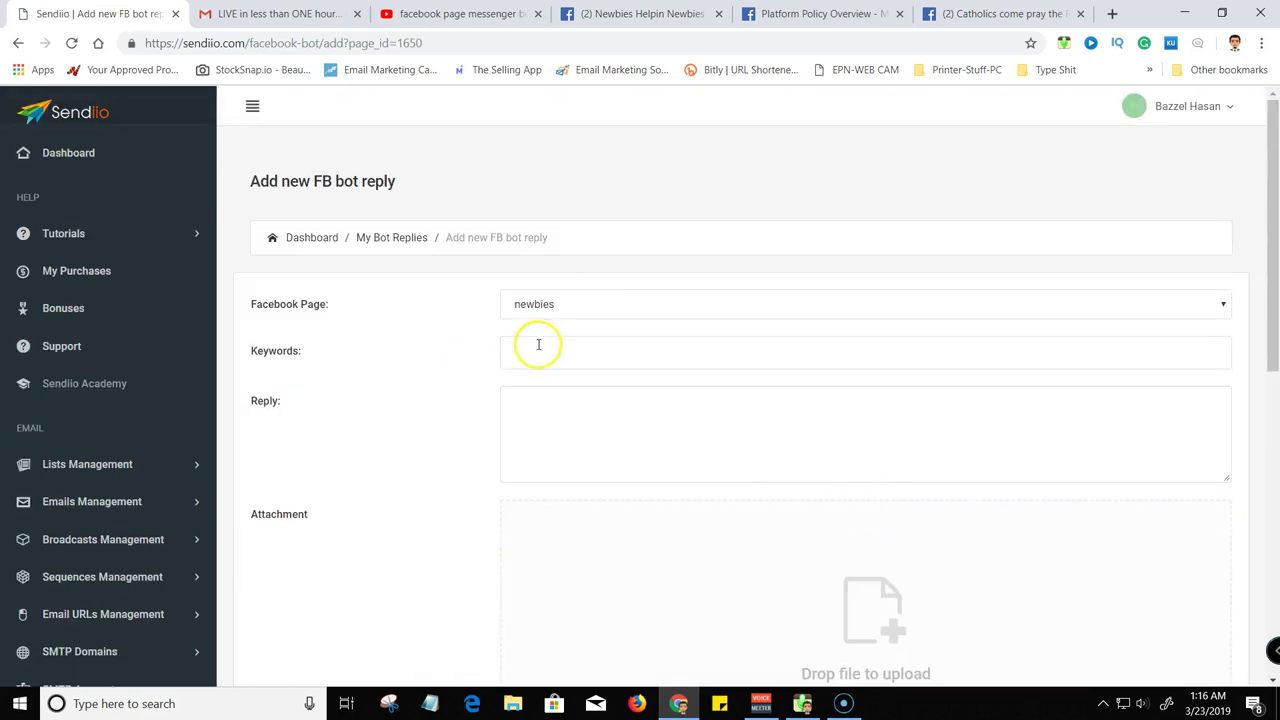
click(524, 356)
Add trigger keywords hi, hey, hello and whatsup, then begin the reply text 'hey'
text(hi)
key(Return)
text(het)
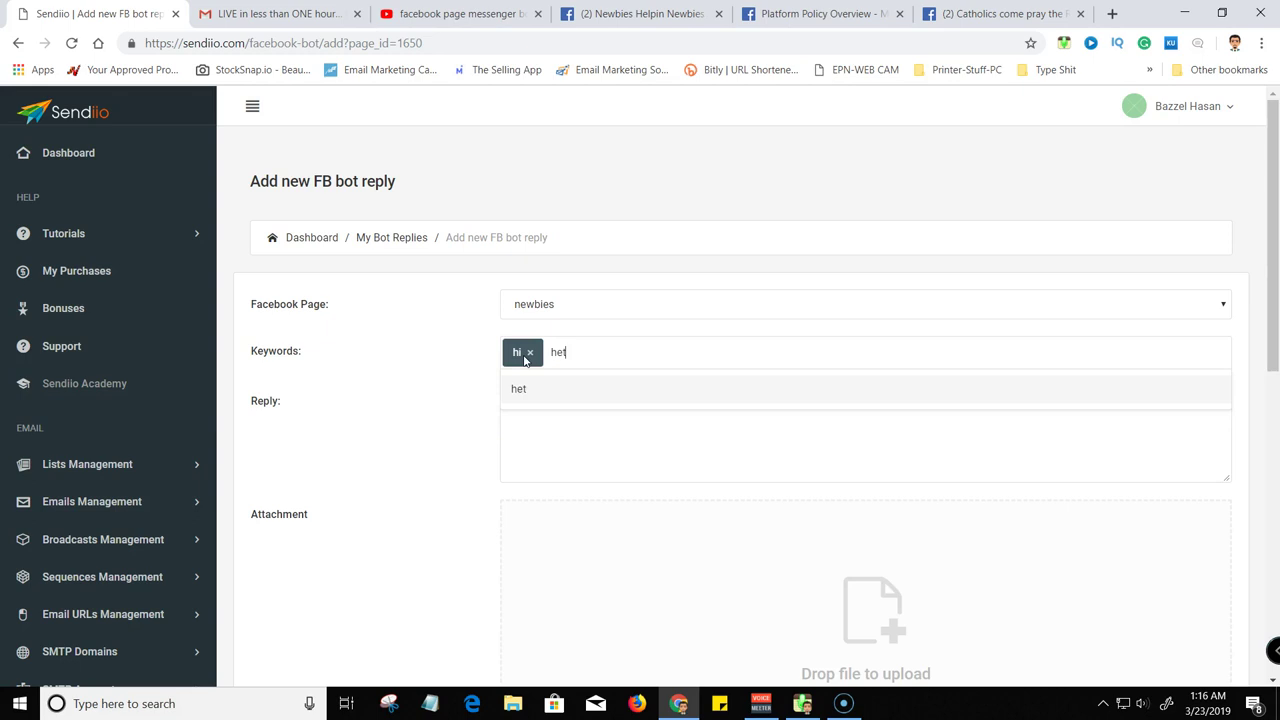
key(Return)
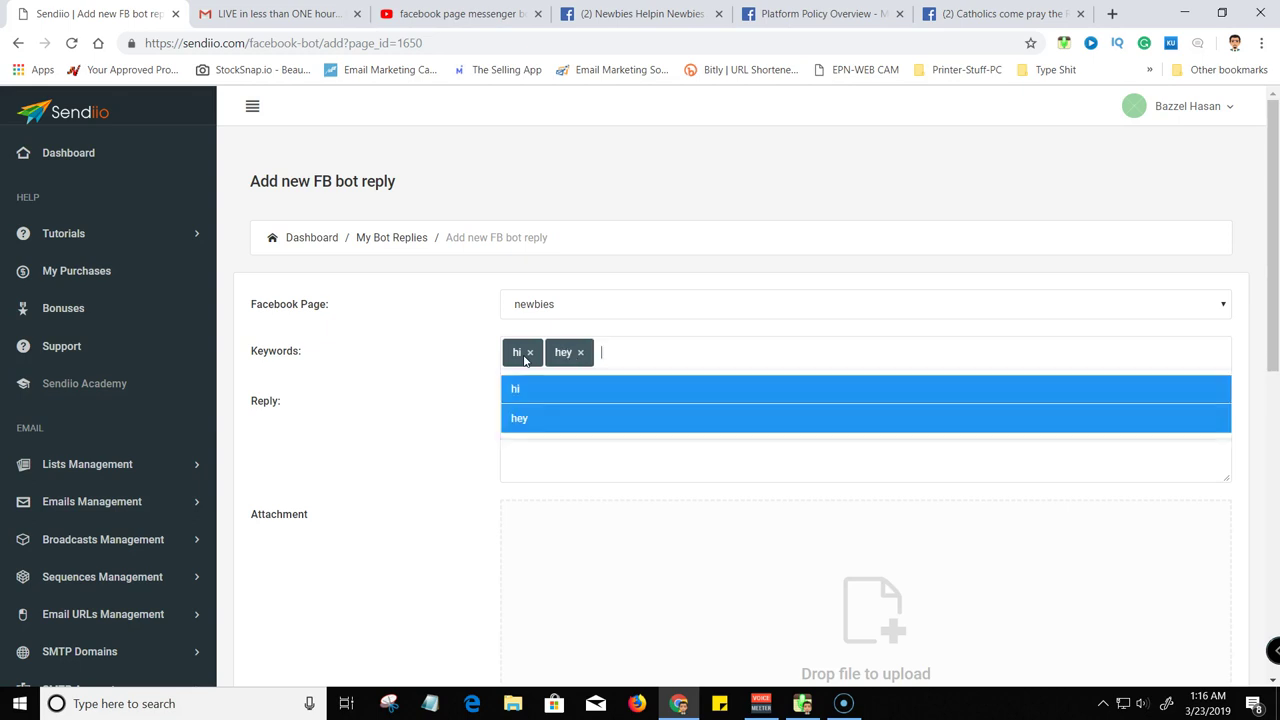
text(hello)
key(Return)
text(whats)
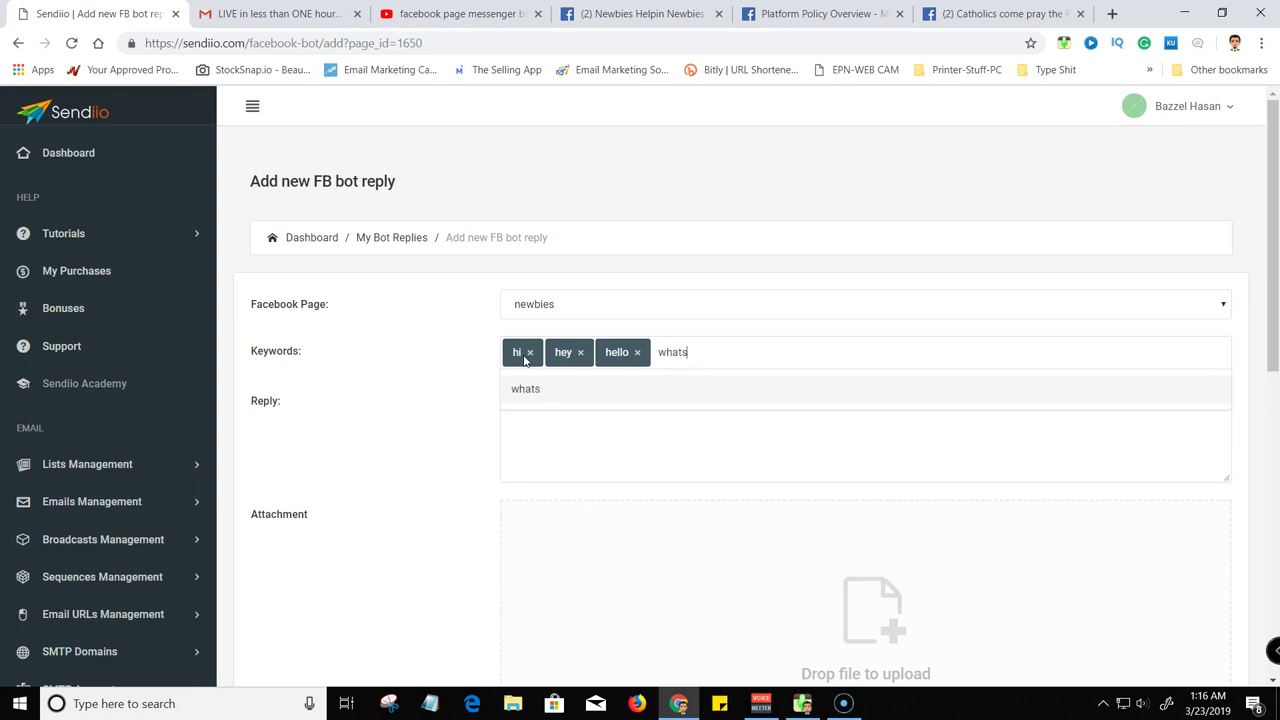
text(up)
key(Return)
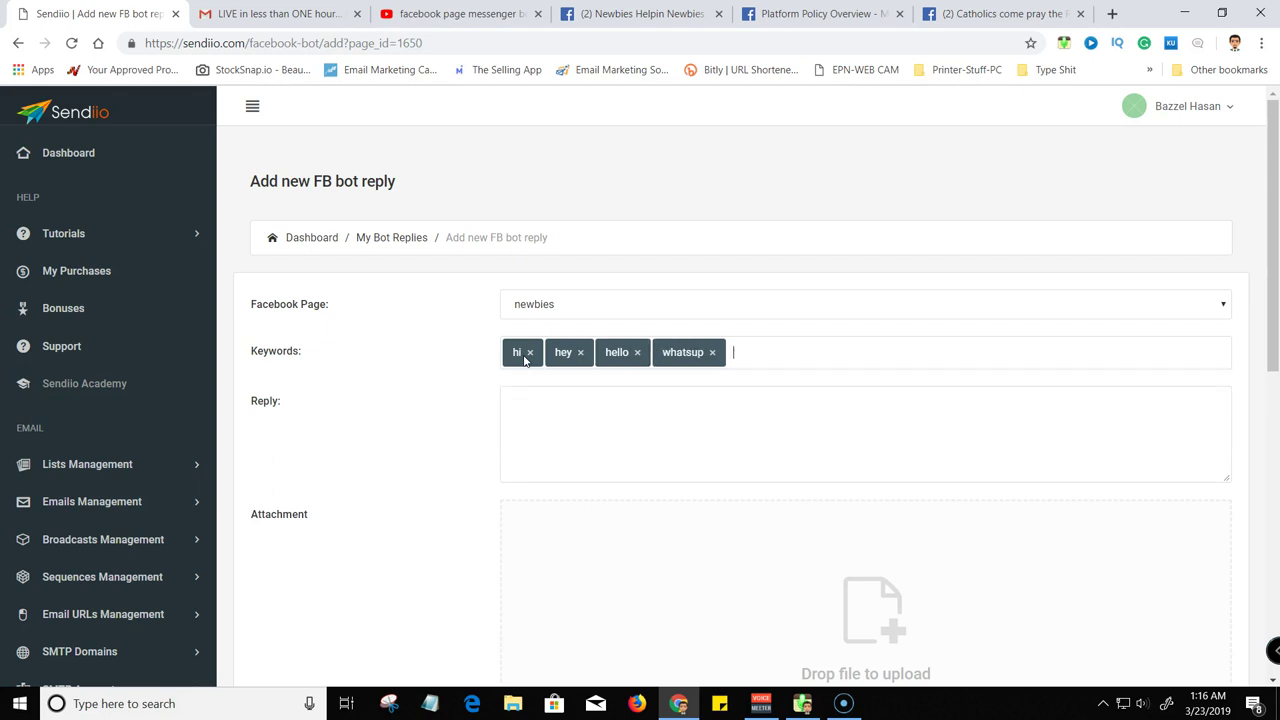
click(534, 411)
Skim the Messenger Platform Policy Overview, then return to the Sendiio bot reply form
click(815, 14)
scroll(445, 385, down, 1)
scroll(450, 385, down, 1)
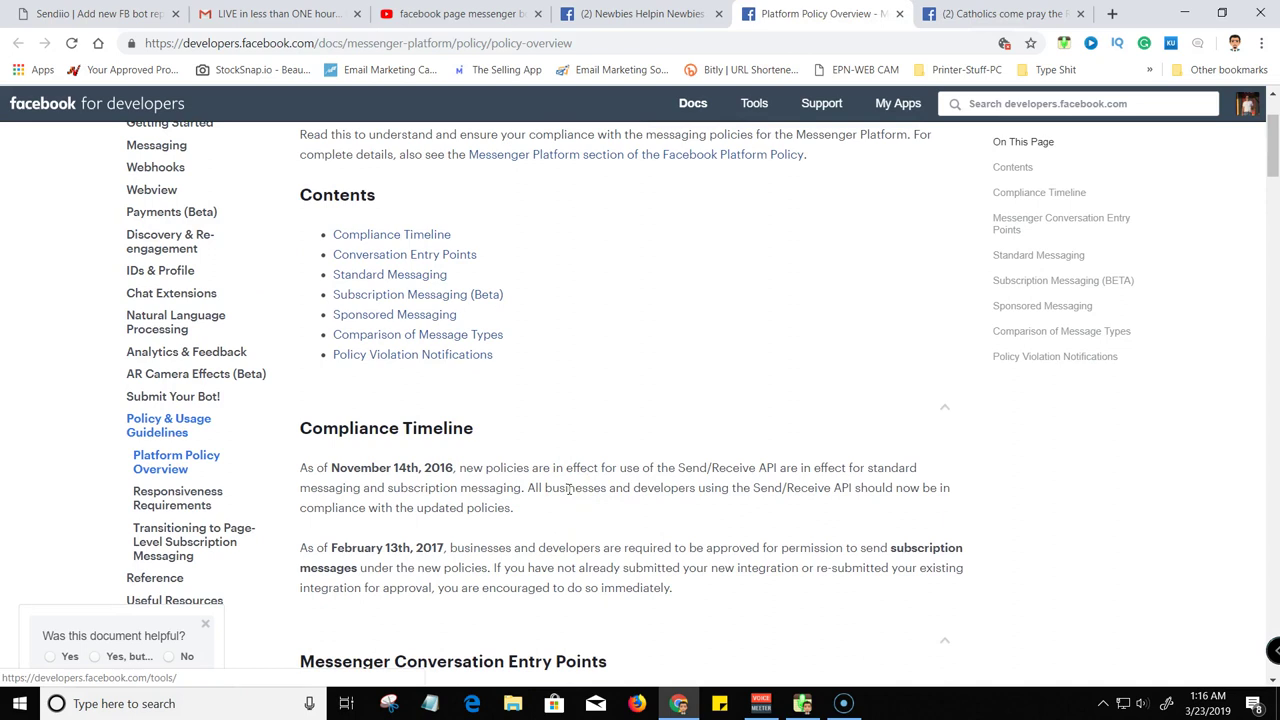
scroll(749, 377, up, 3)
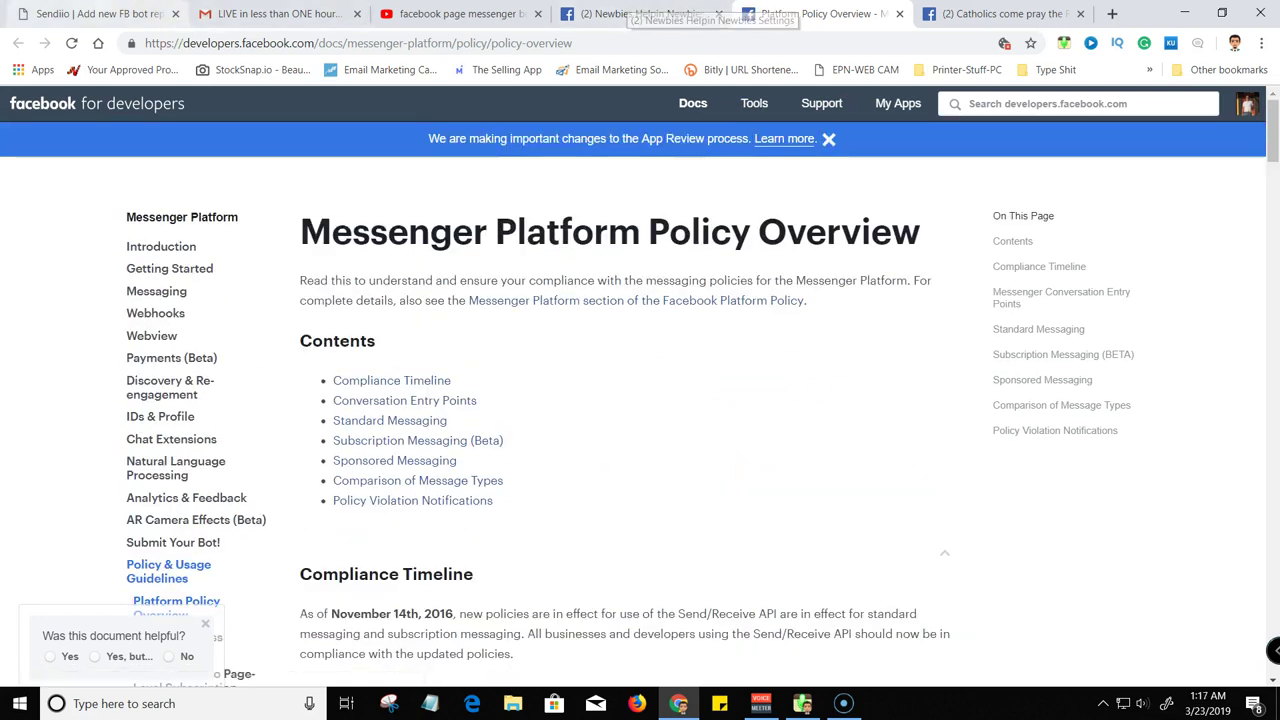
click(91, 10)
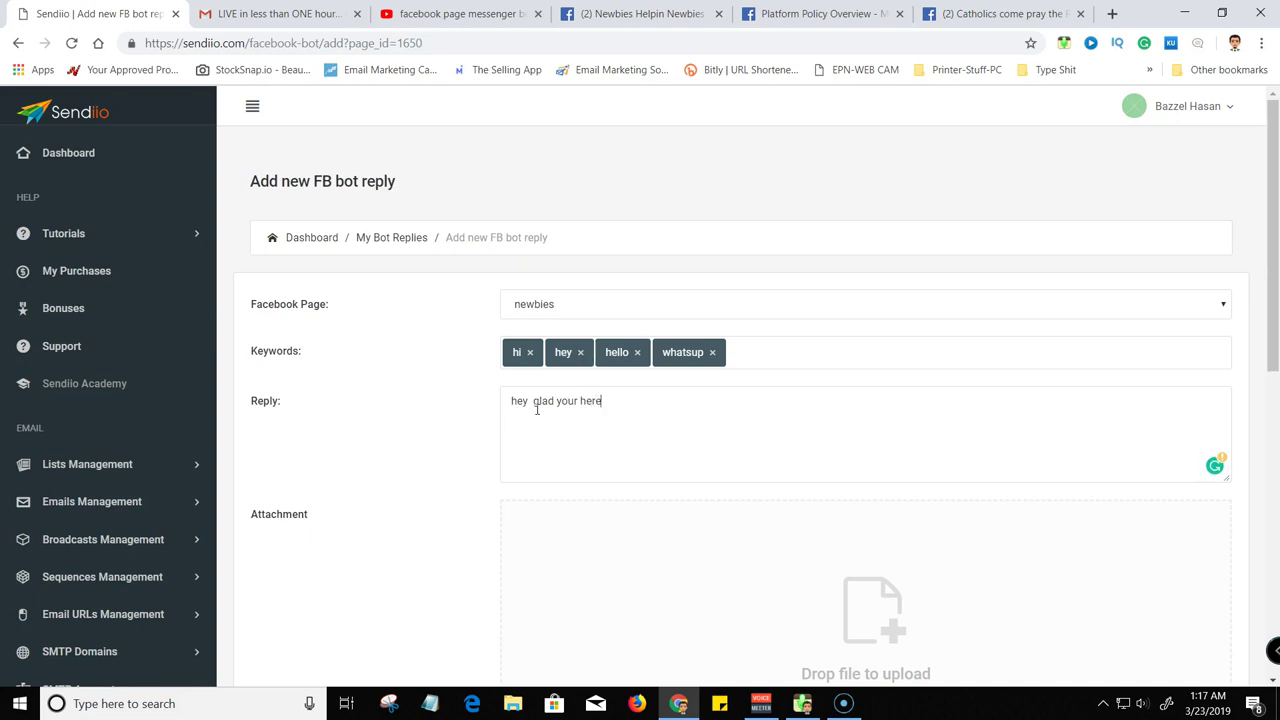
Attach 20170312_033507.jpg to the 'hey glad your here!' reply and create the bot reply
scroll(731, 580, down, 3)
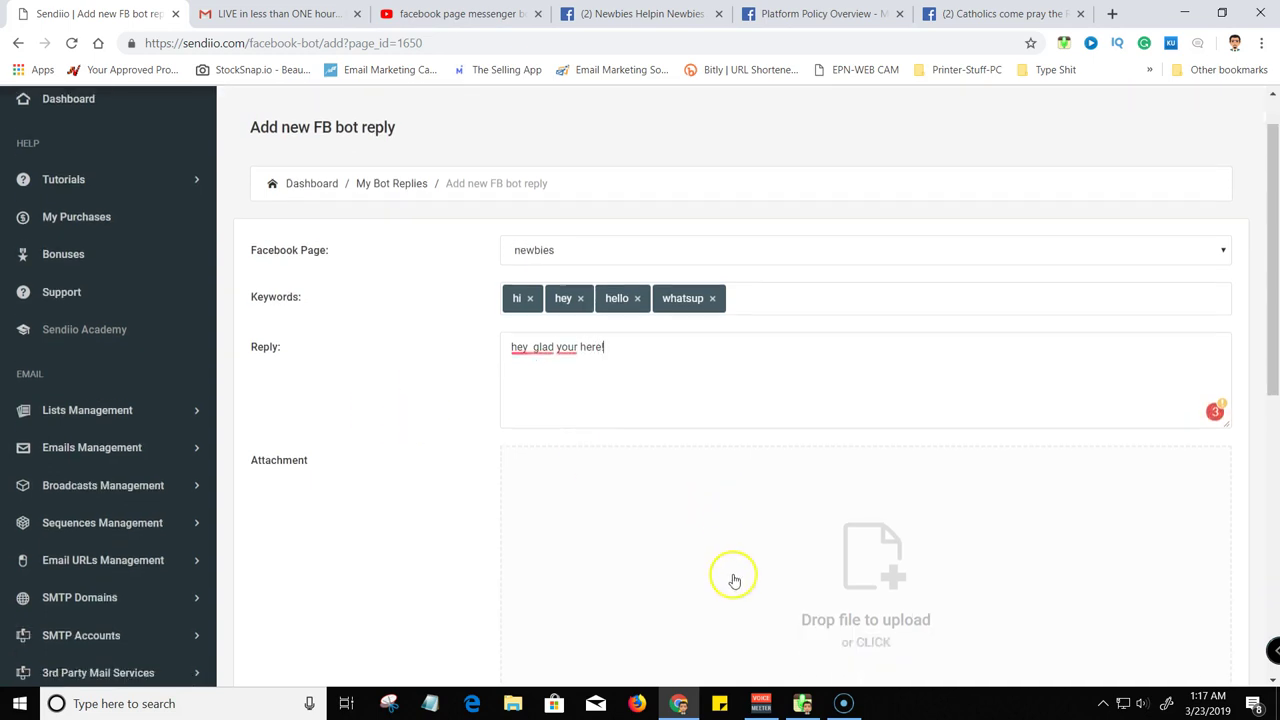
click(872, 493)
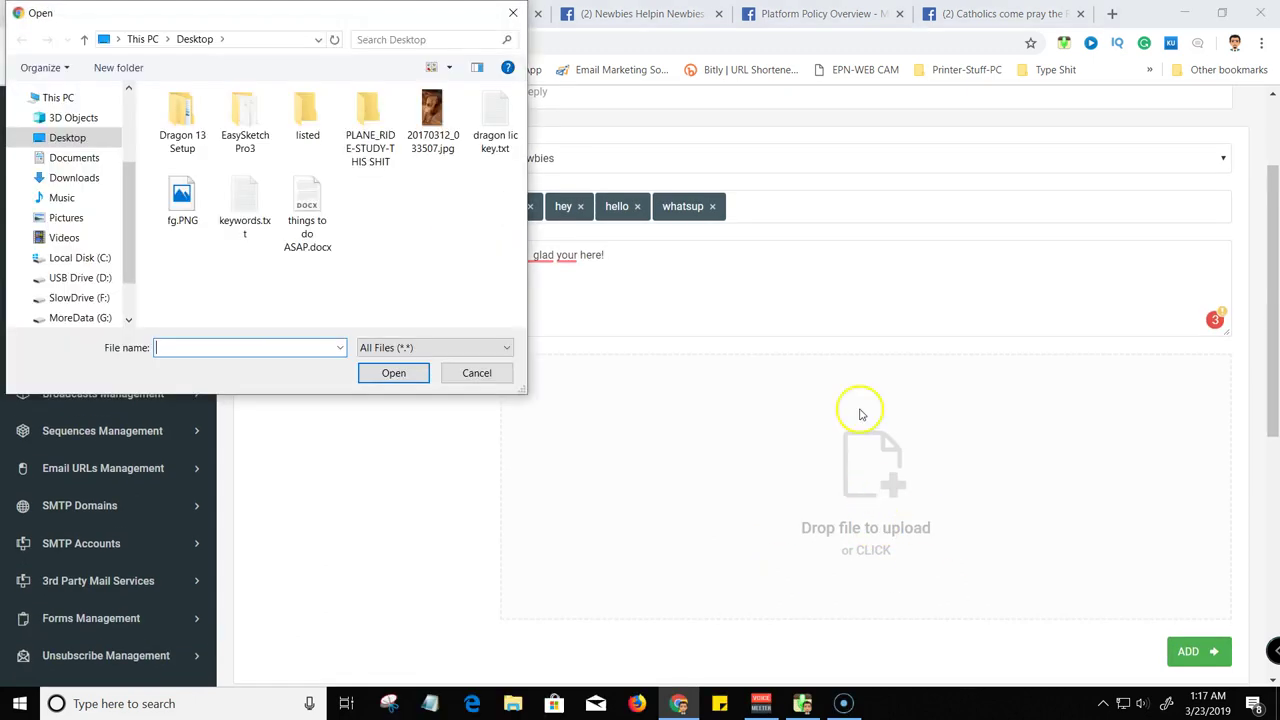
click(432, 112)
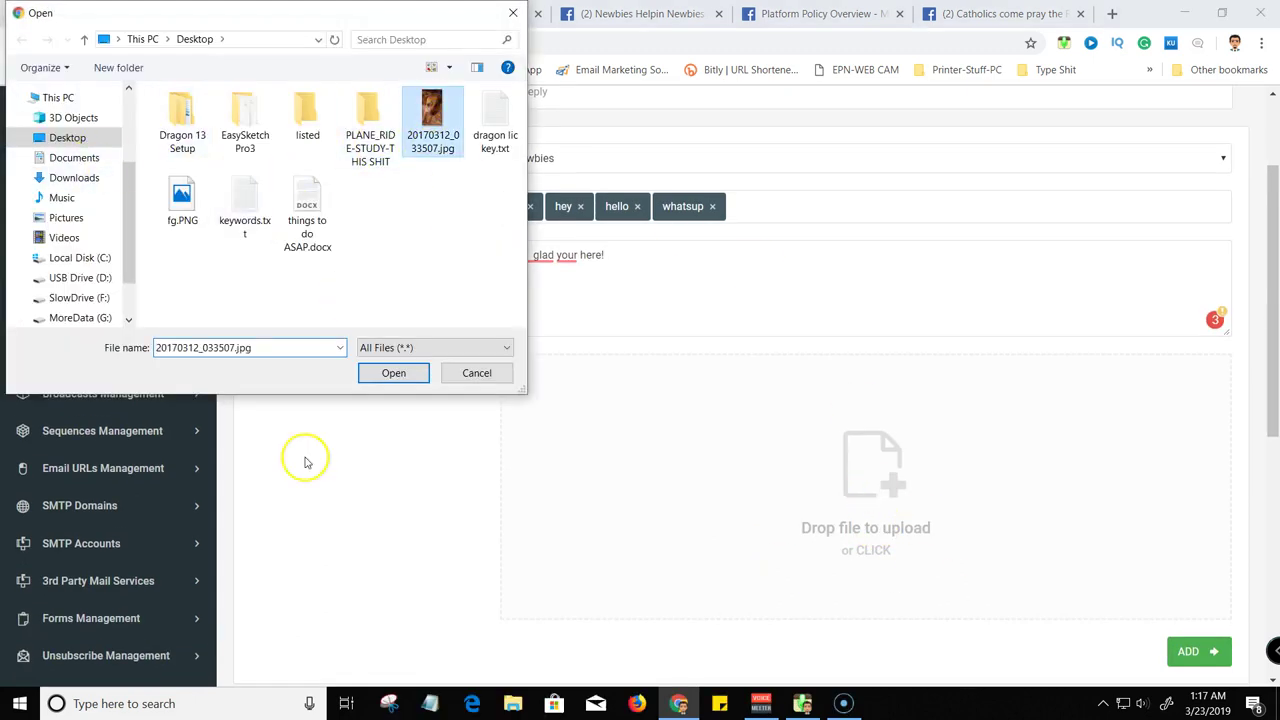
click(393, 373)
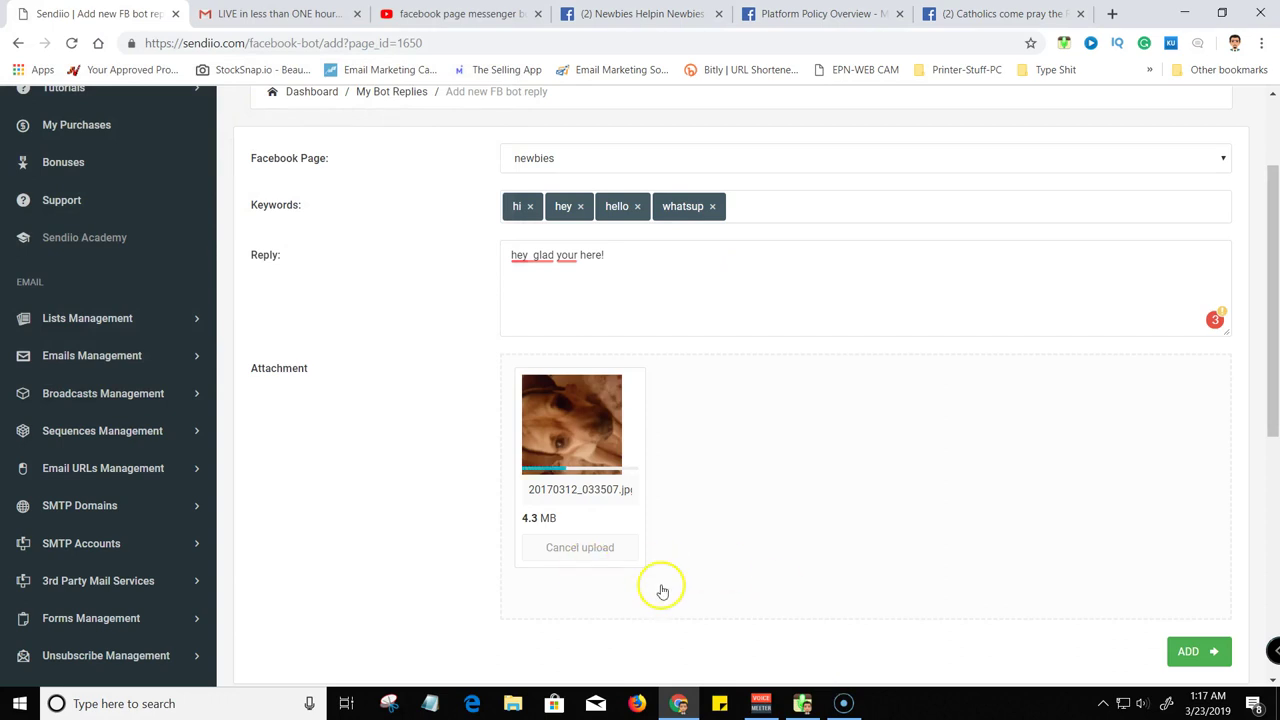
click(1190, 654)
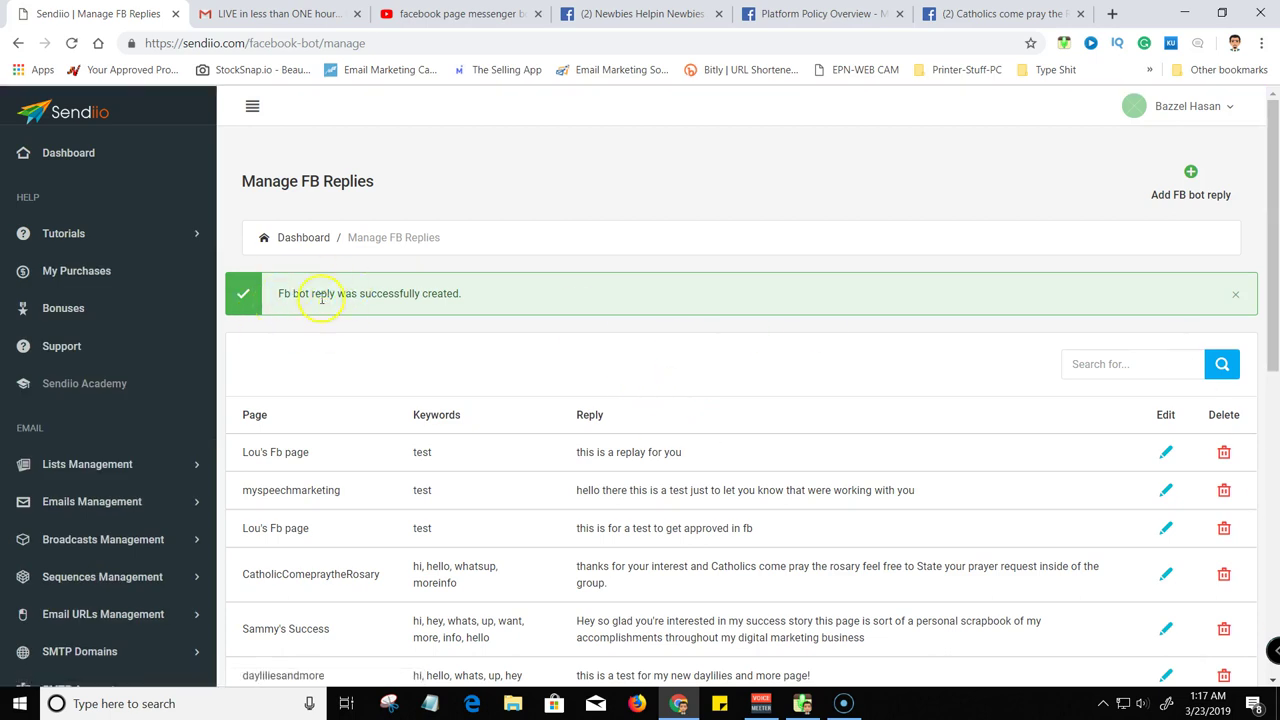
scroll(386, 306, down, 4)
scroll(543, 509, up, 1)
Reload the Messenger Platform settings and go to the Newbies Helpin Newbies page home
click(677, 10)
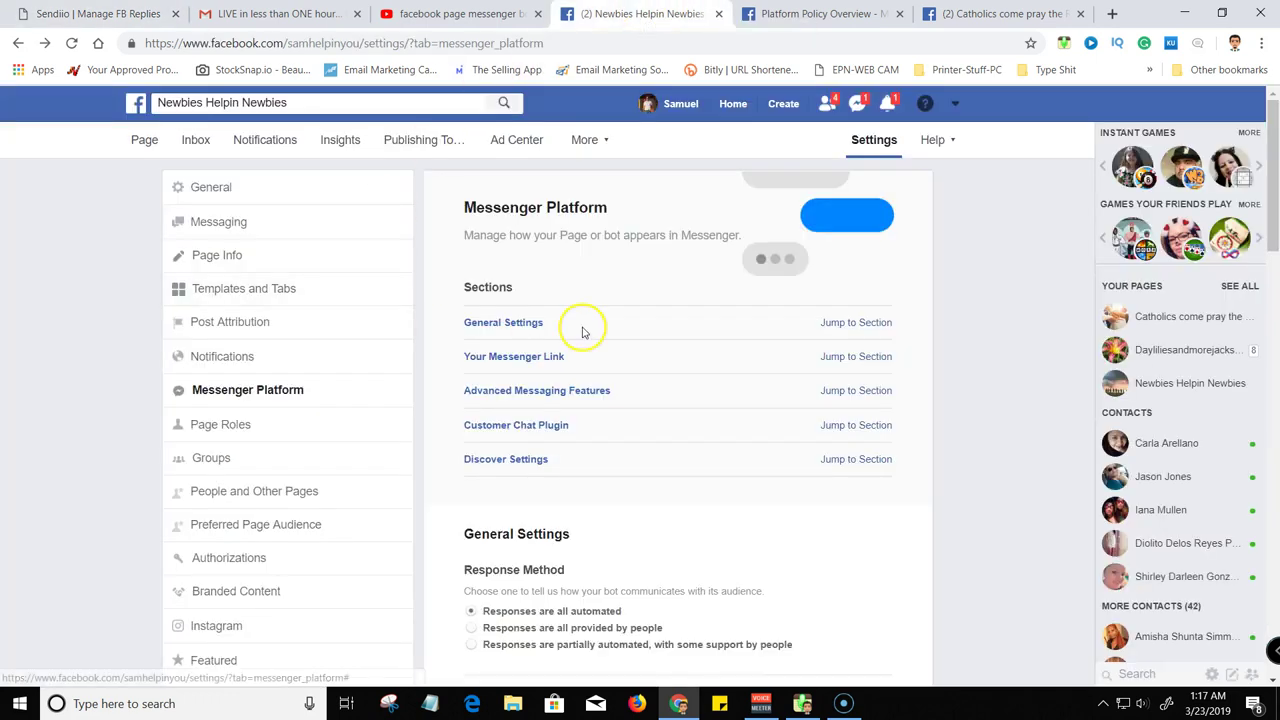
click(70, 43)
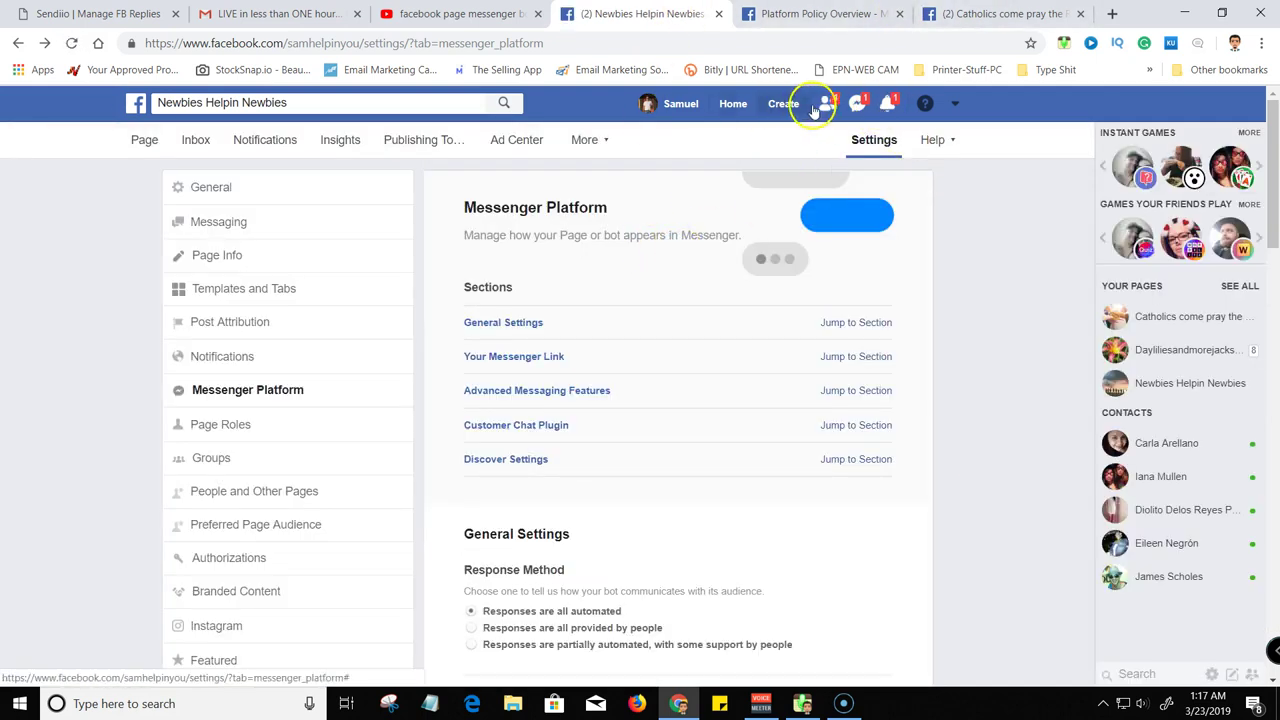
click(150, 142)
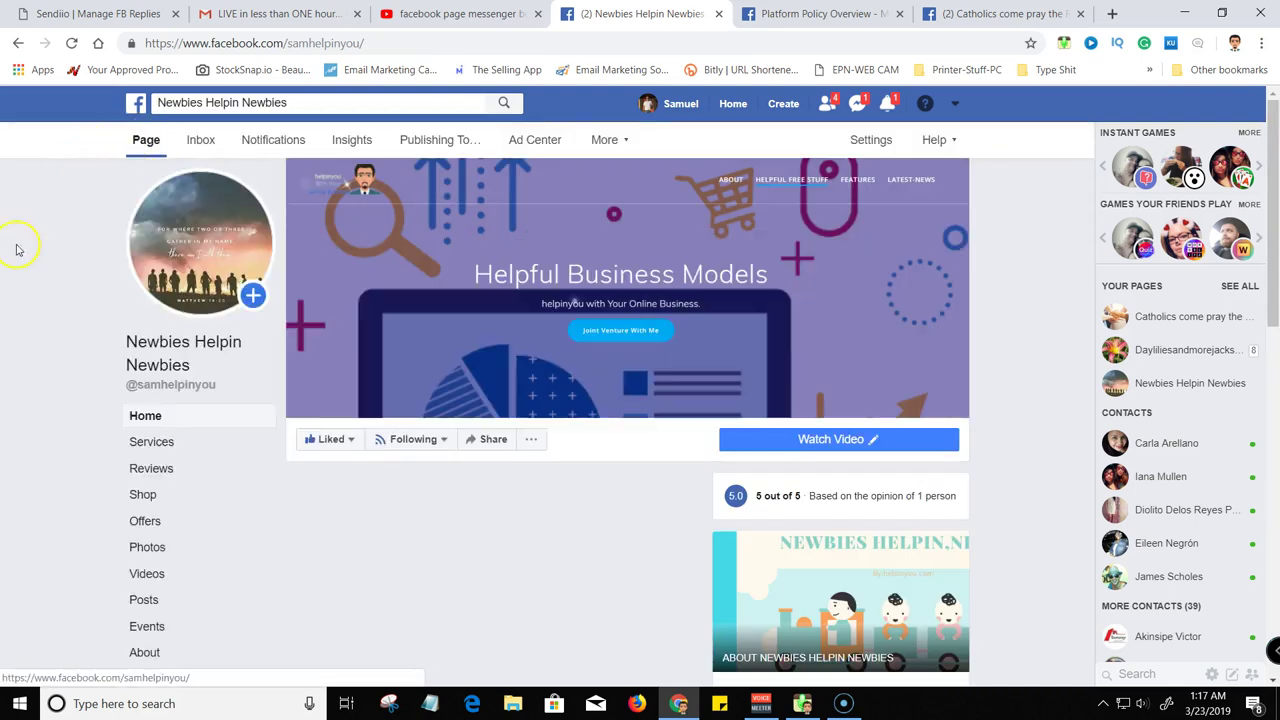
scroll(50, 352, down, 3)
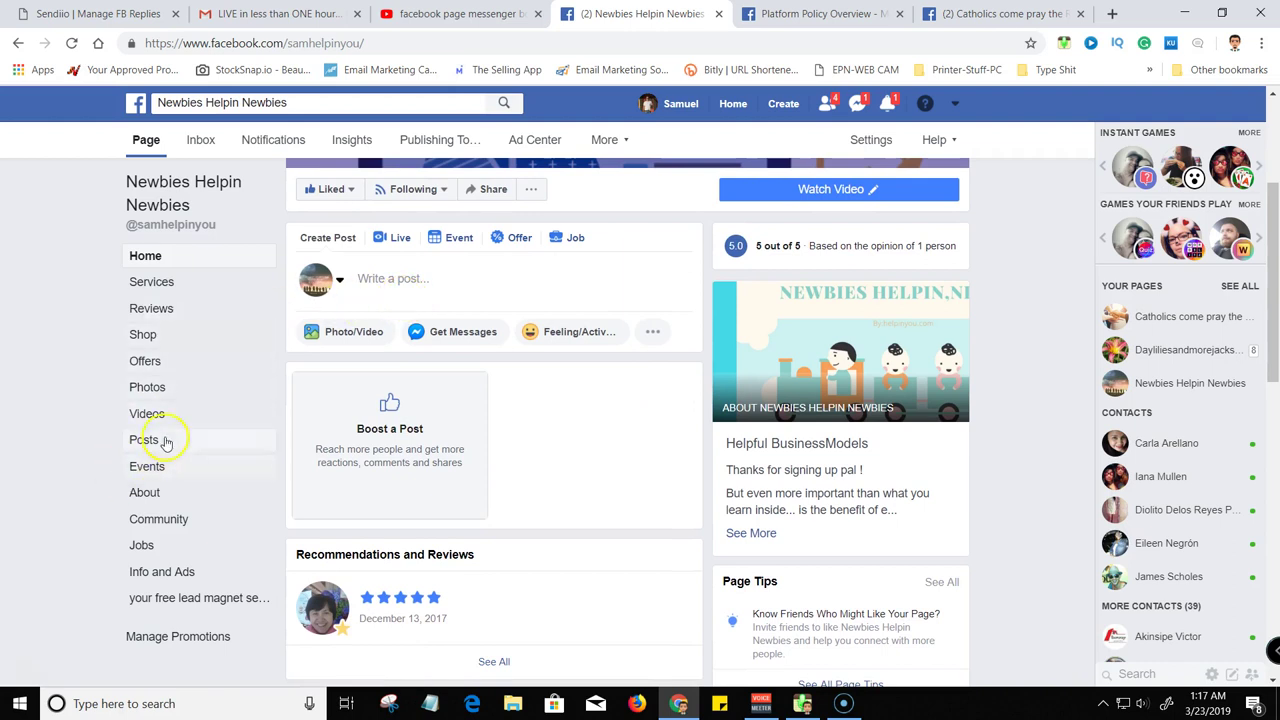
scroll(491, 286, up, 2)
scroll(420, 383, down, 1)
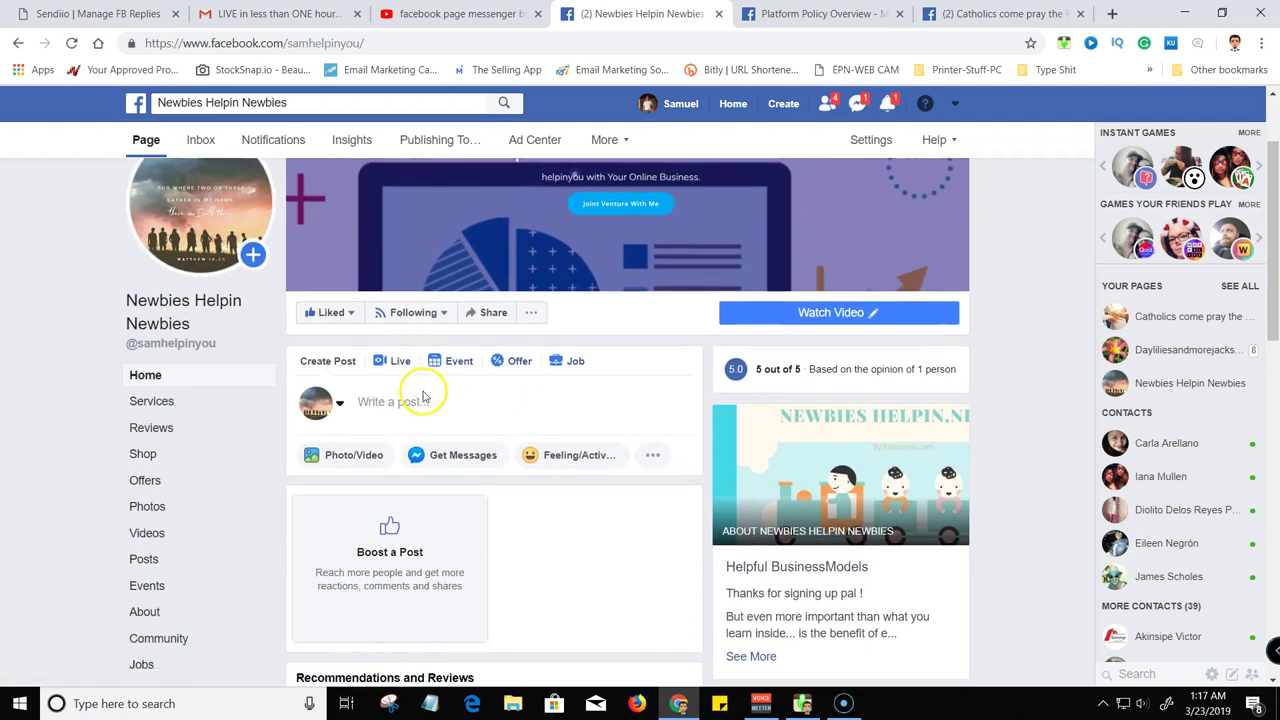
click(843, 290)
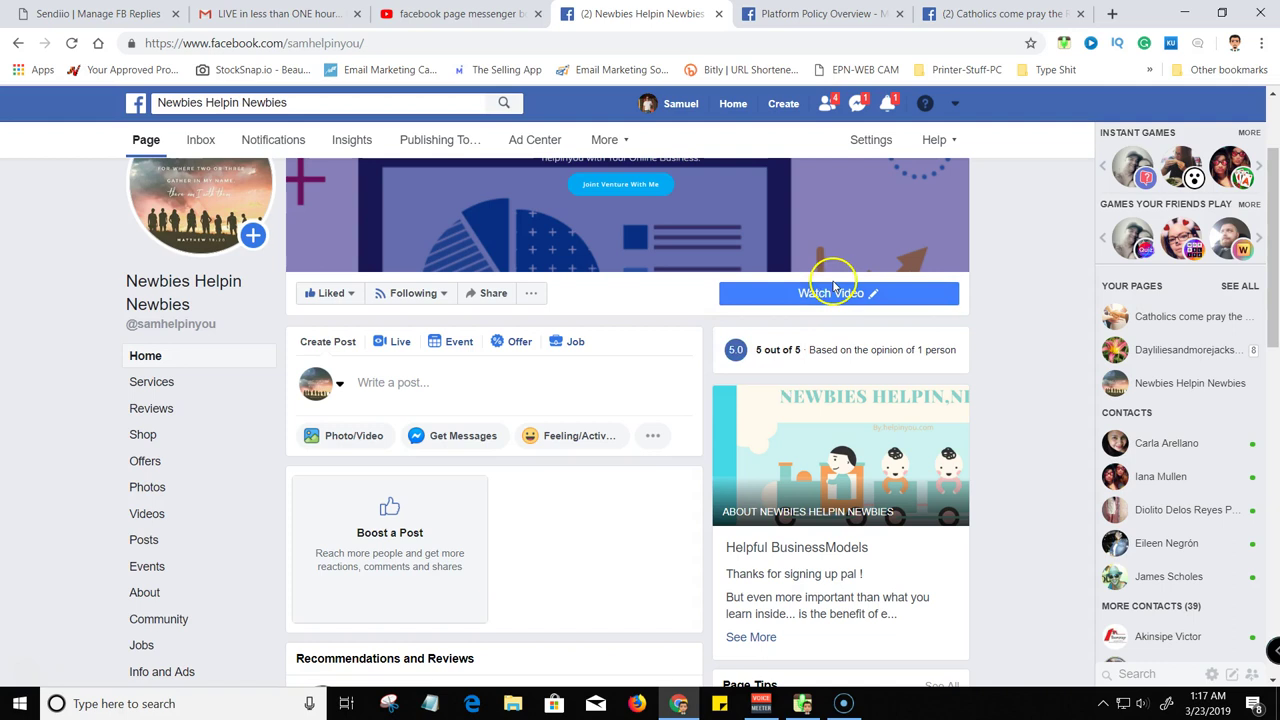
click(781, 302)
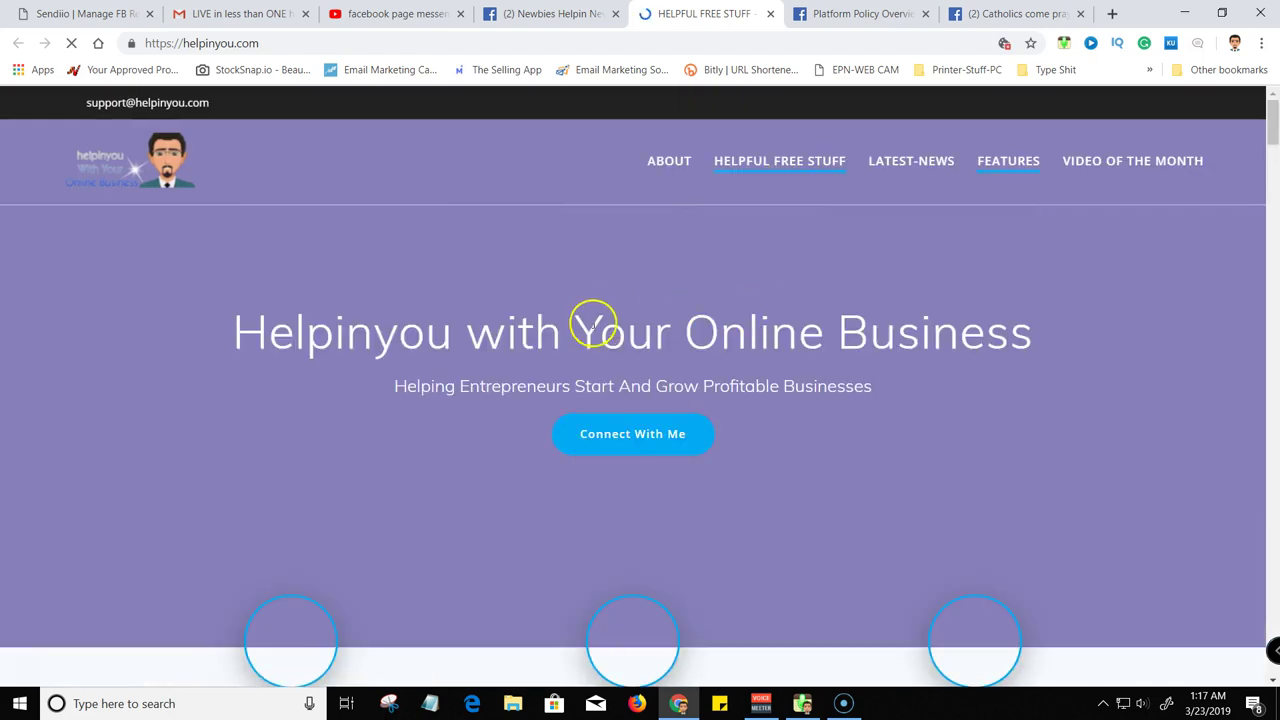
click(770, 14)
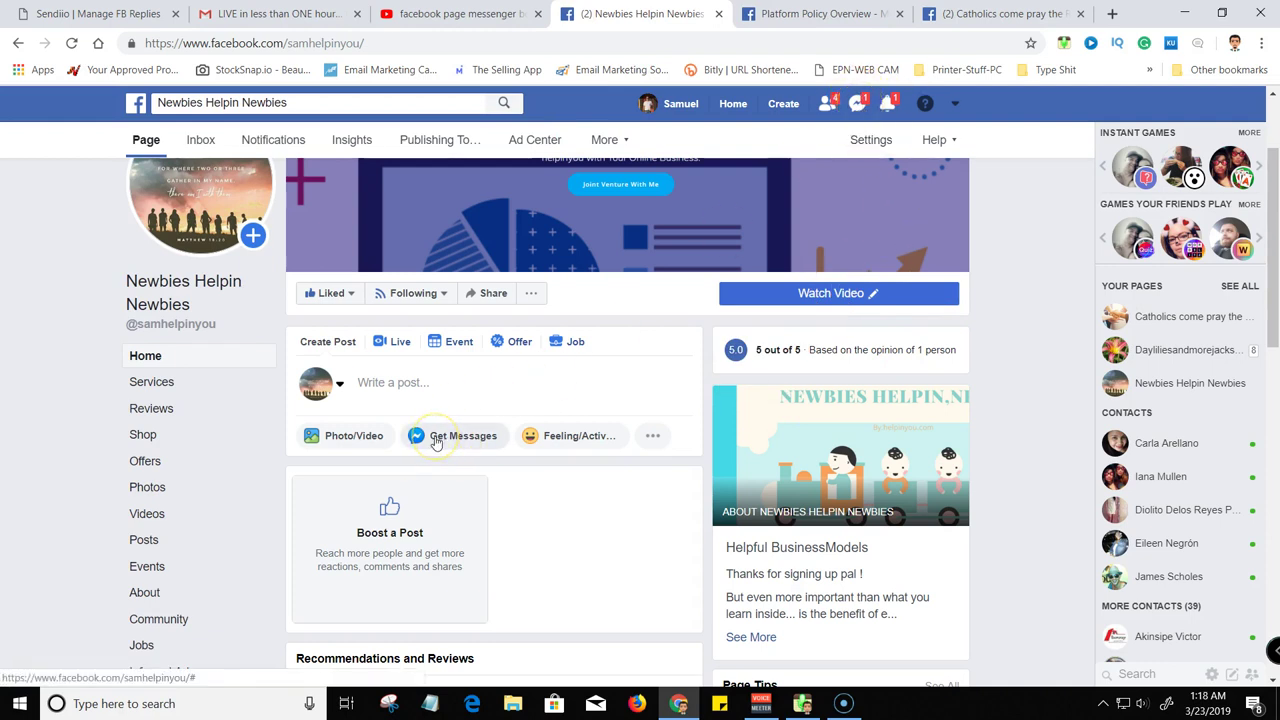
Change the page's Watch Video button to a Send Message button leading to Messenger
mouse_move(829, 289)
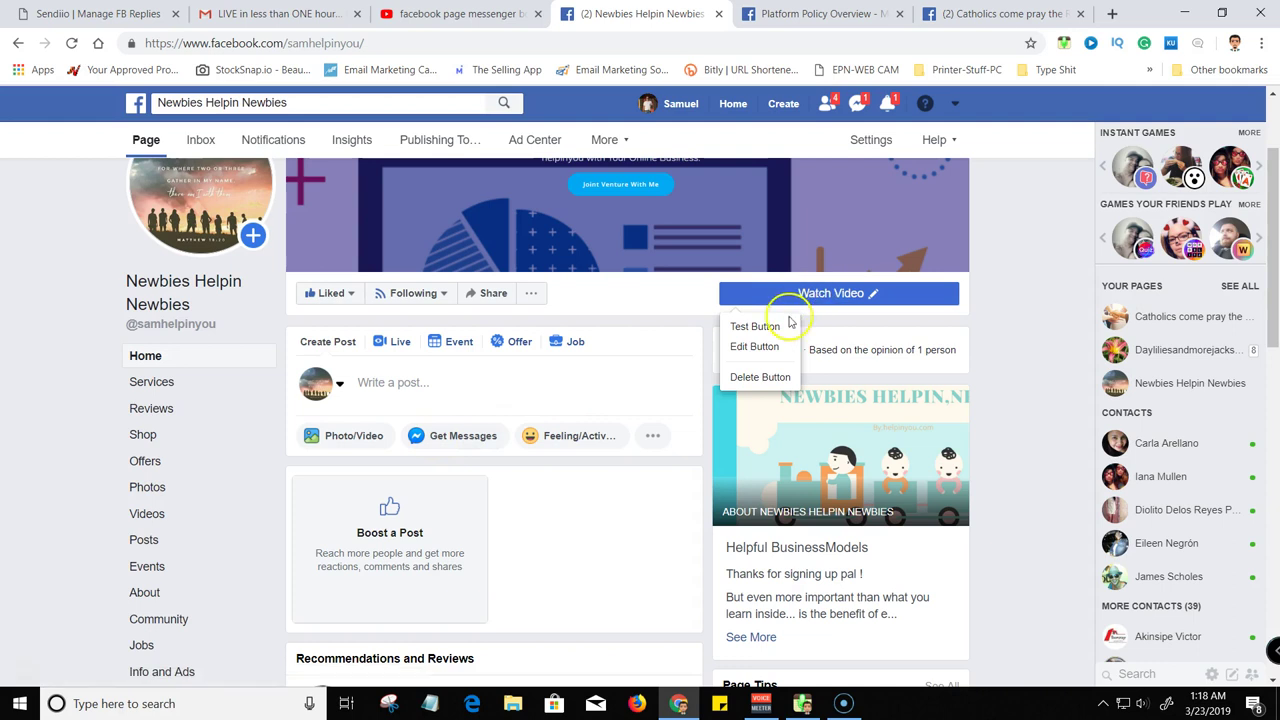
click(745, 350)
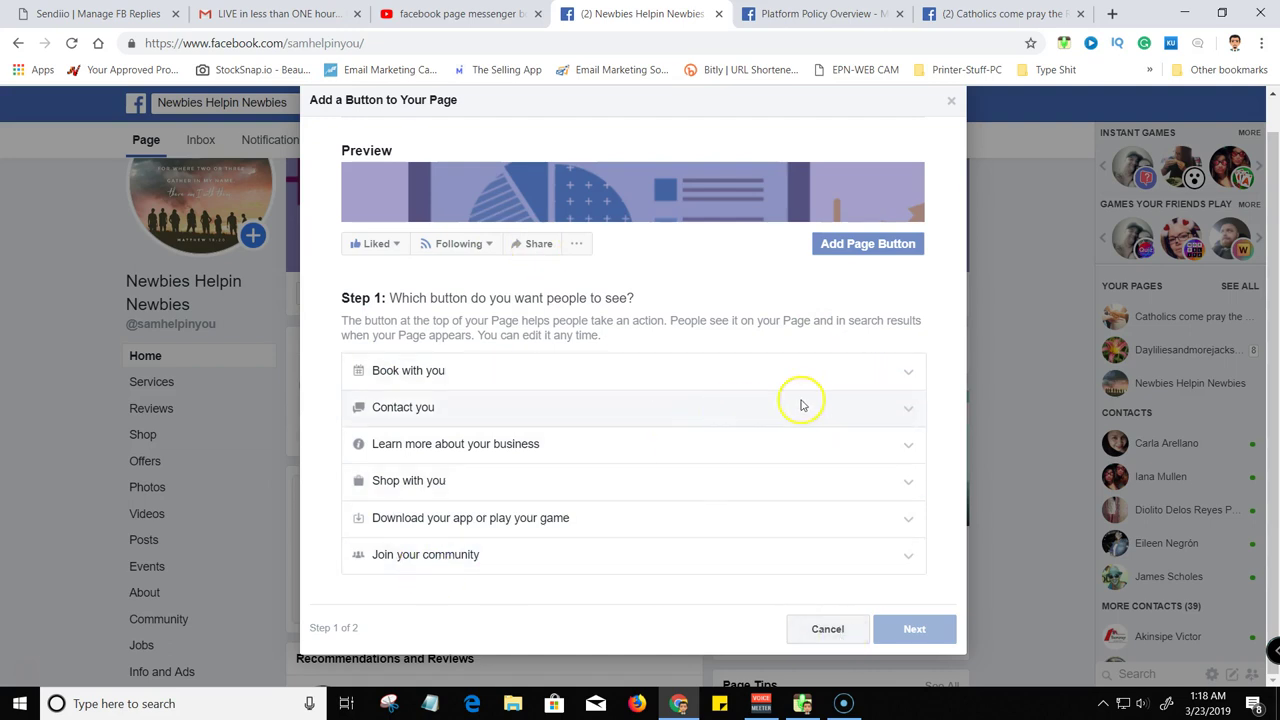
click(910, 409)
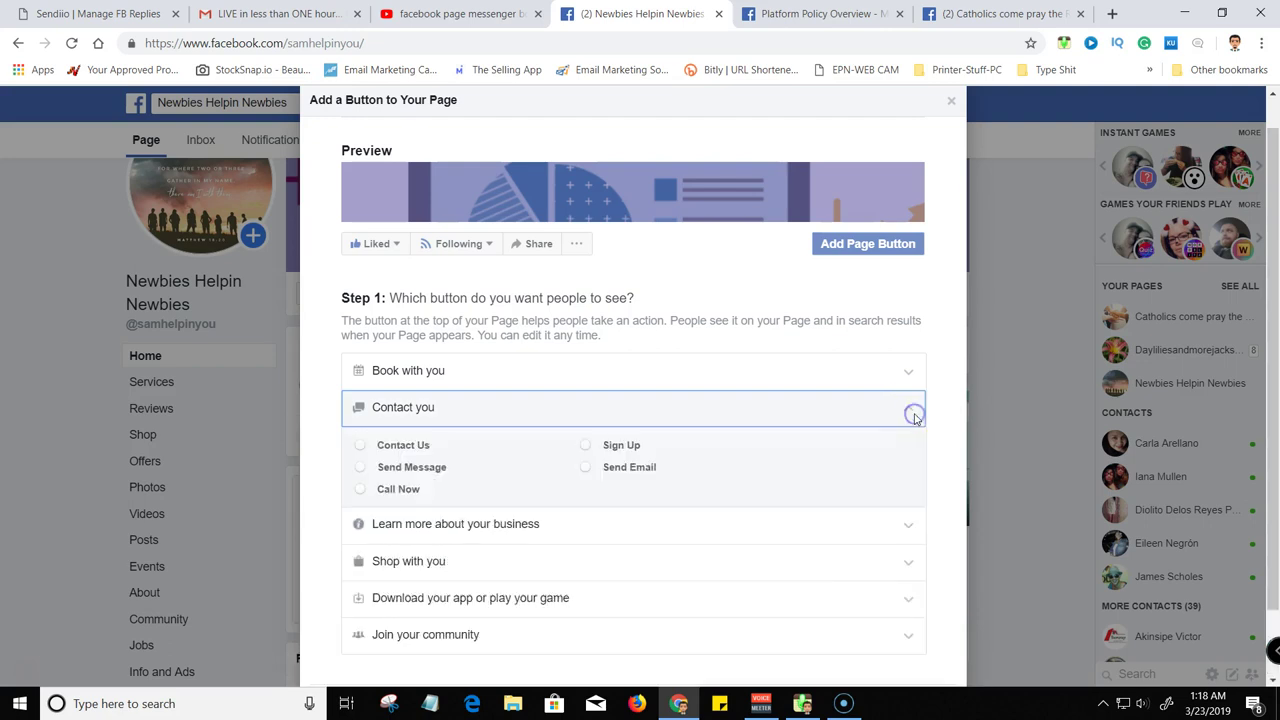
click(359, 469)
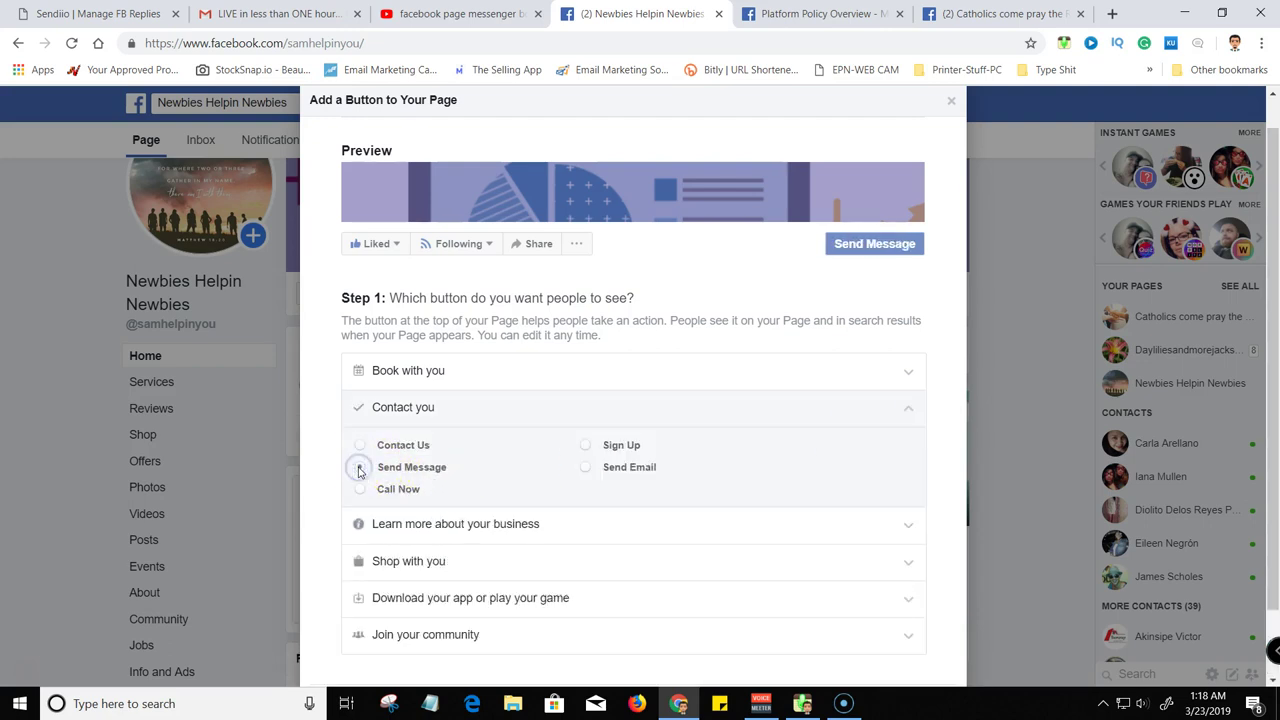
scroll(749, 486, down, 1)
click(914, 630)
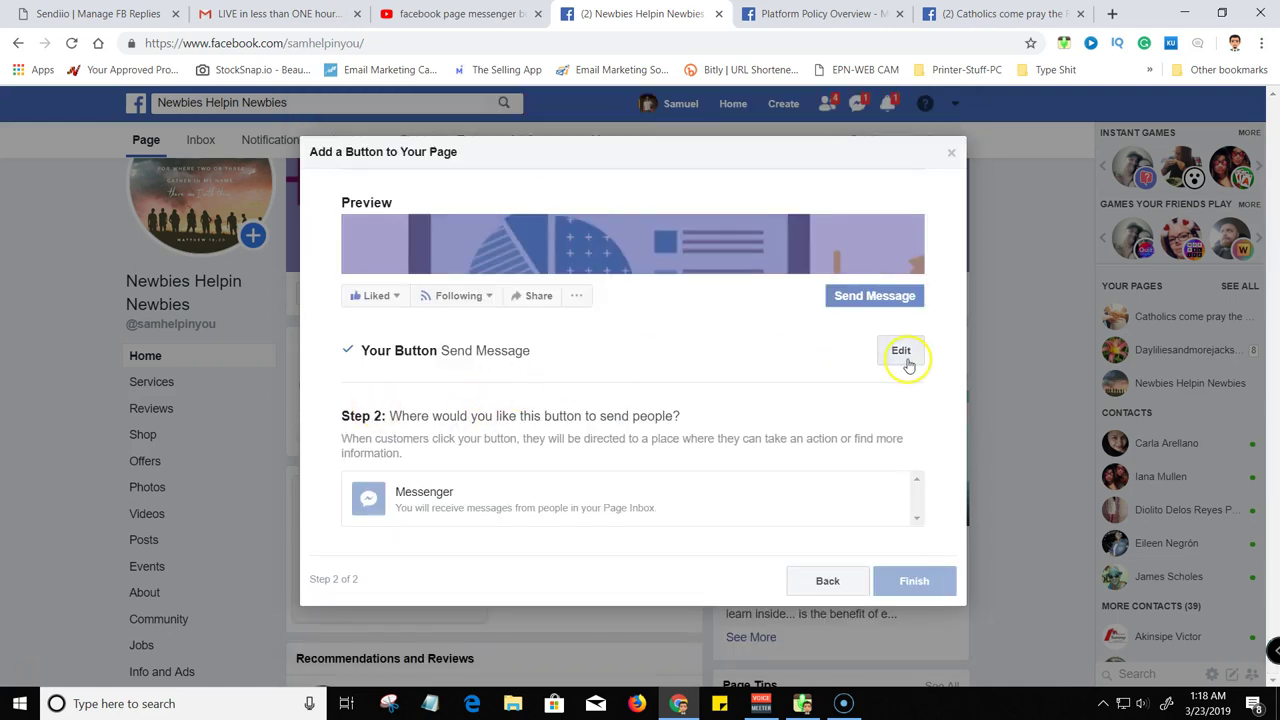
click(468, 503)
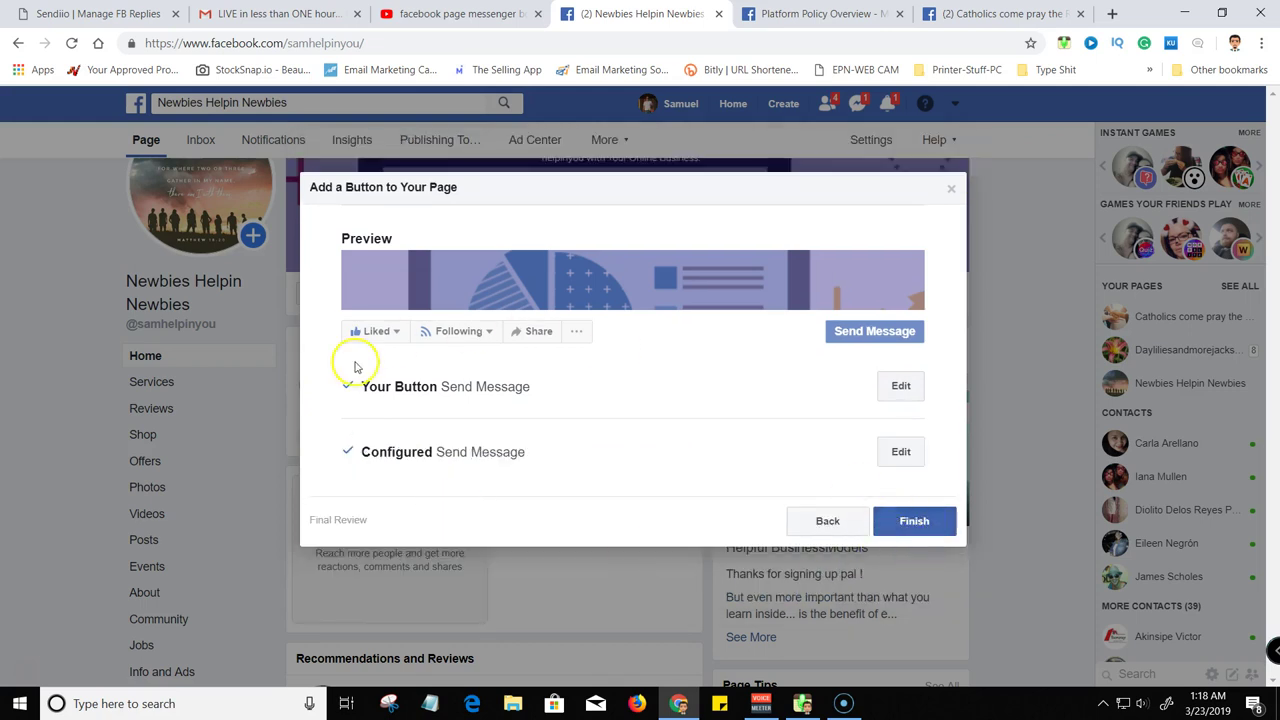
click(908, 524)
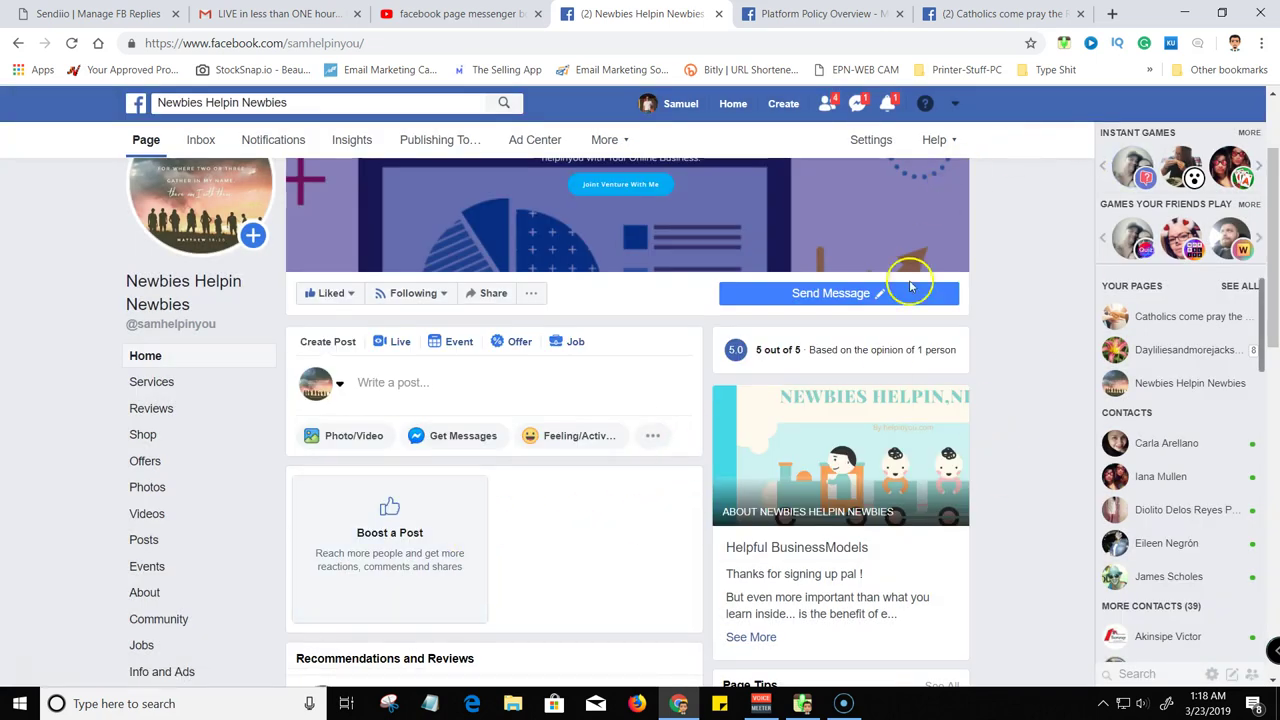
Test the Send Message button and delete the existing conversation with the page
click(862, 299)
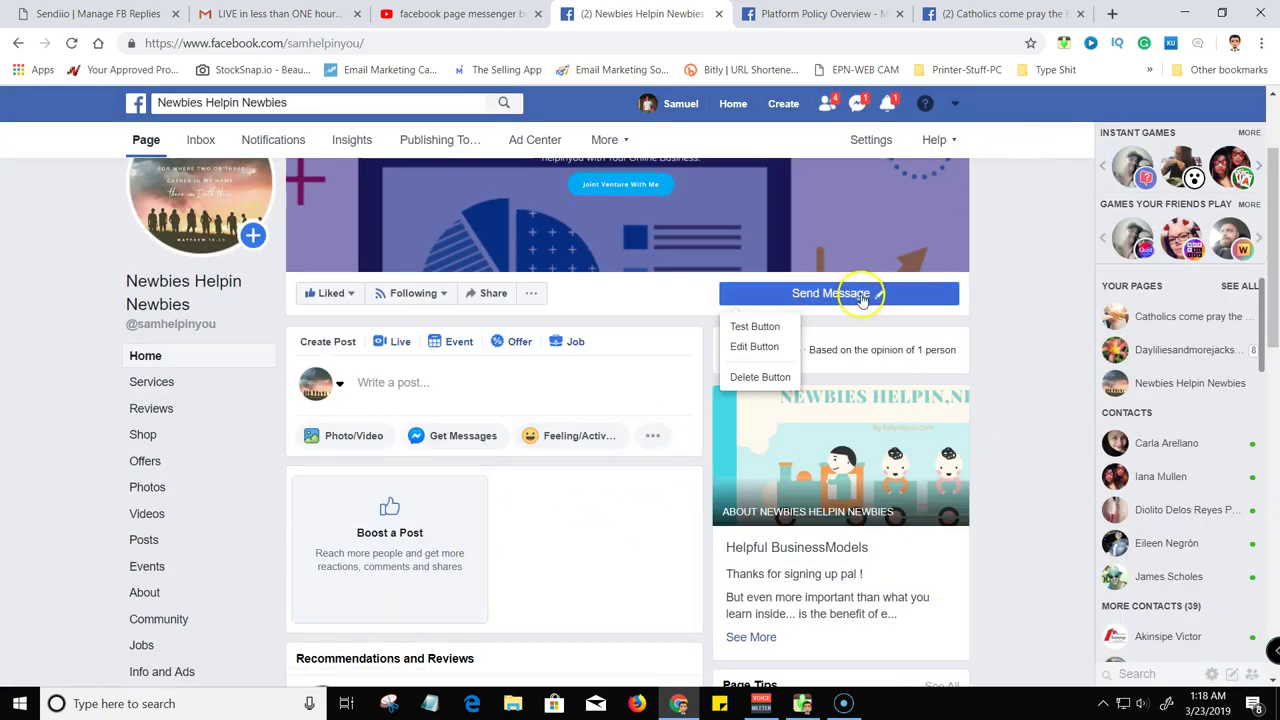
click(754, 326)
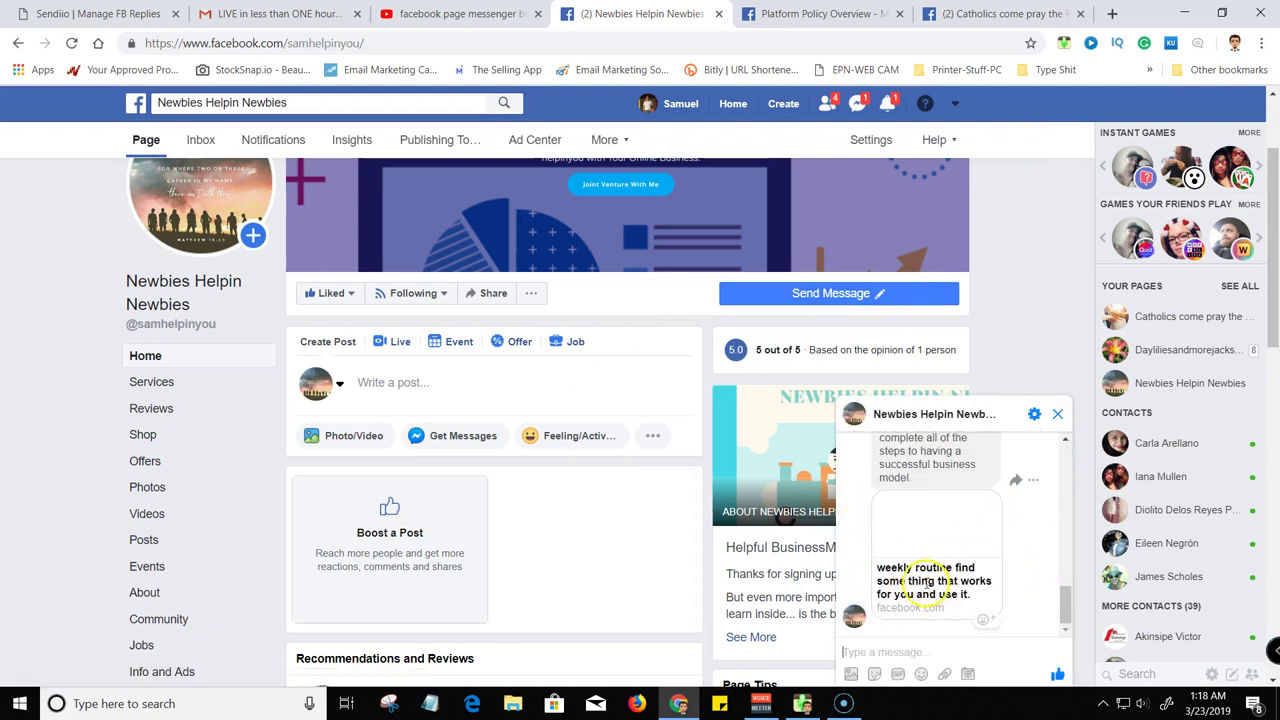
scroll(930, 580, up, 3)
scroll(930, 580, down, 3)
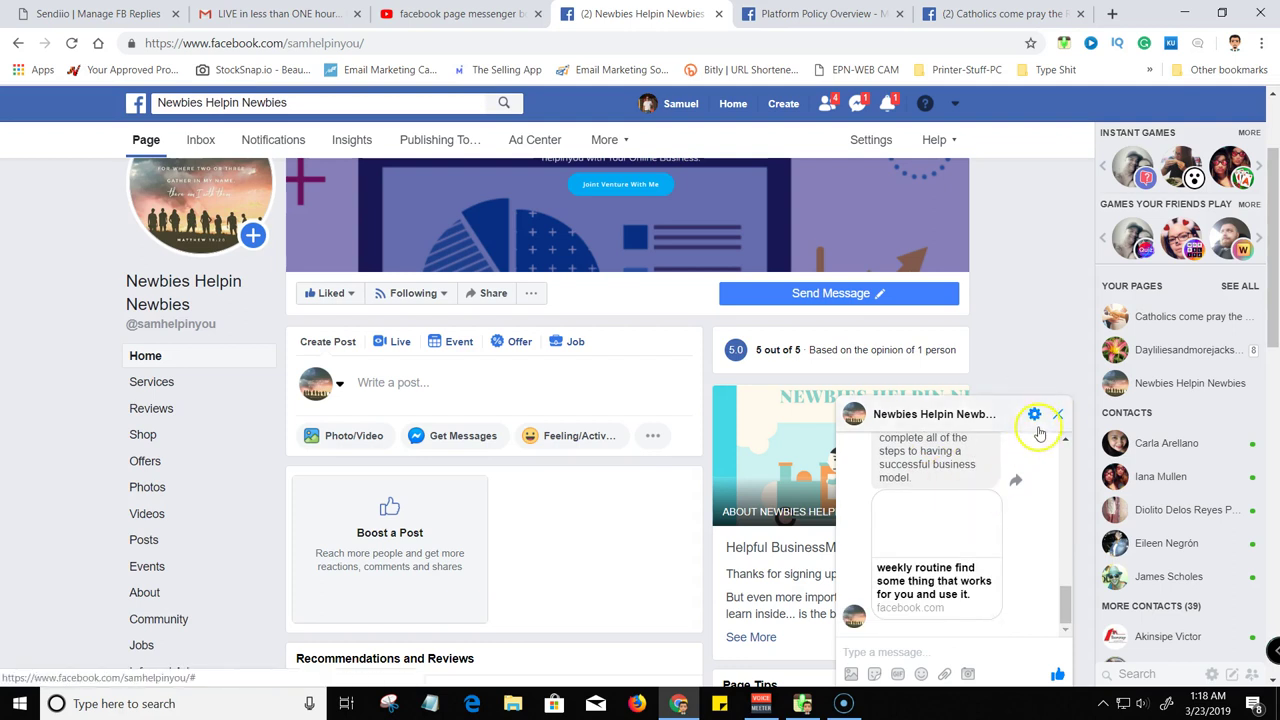
click(1035, 416)
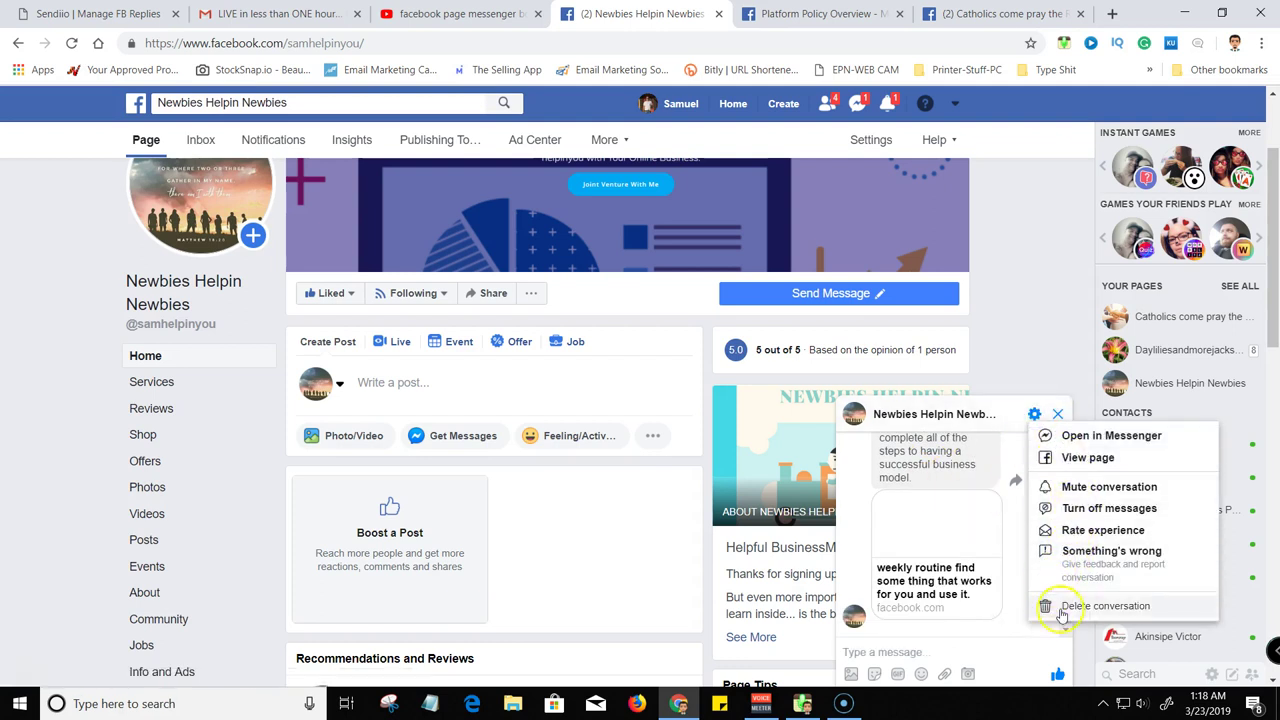
click(1060, 606)
click(751, 343)
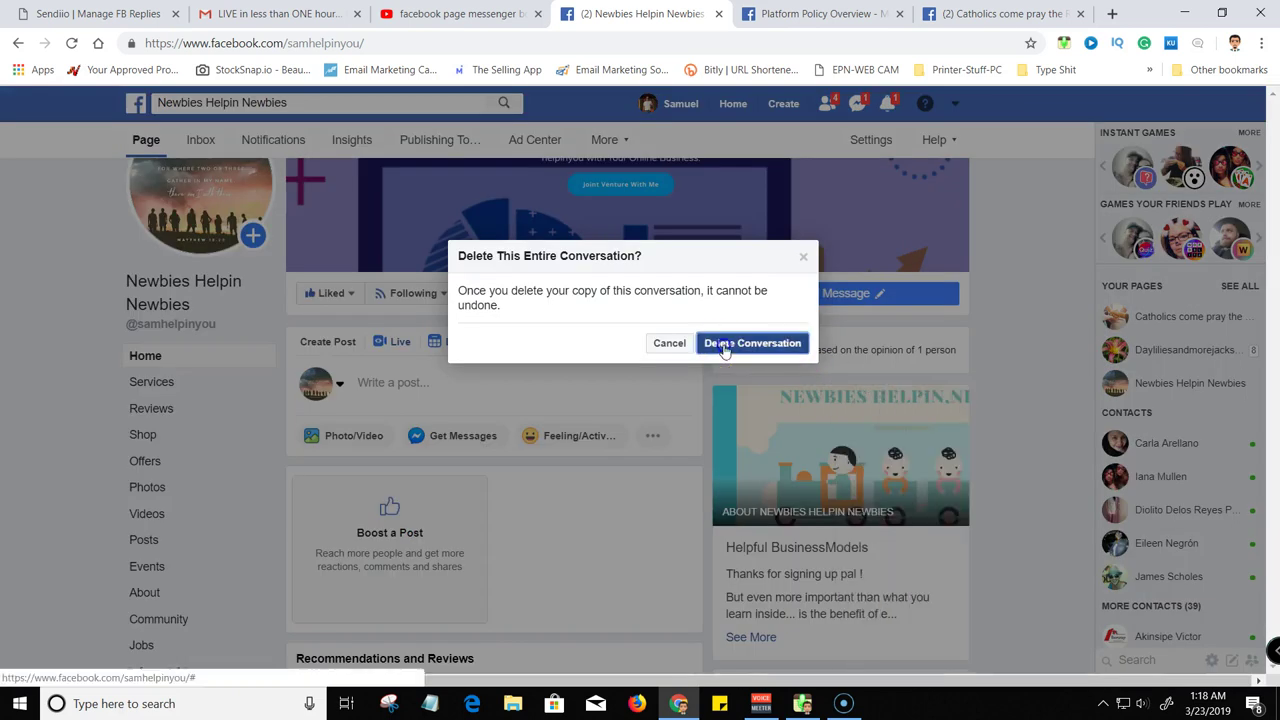
Test the button again, get started, and send hi to receive the bot reply
mouse_move(810, 300)
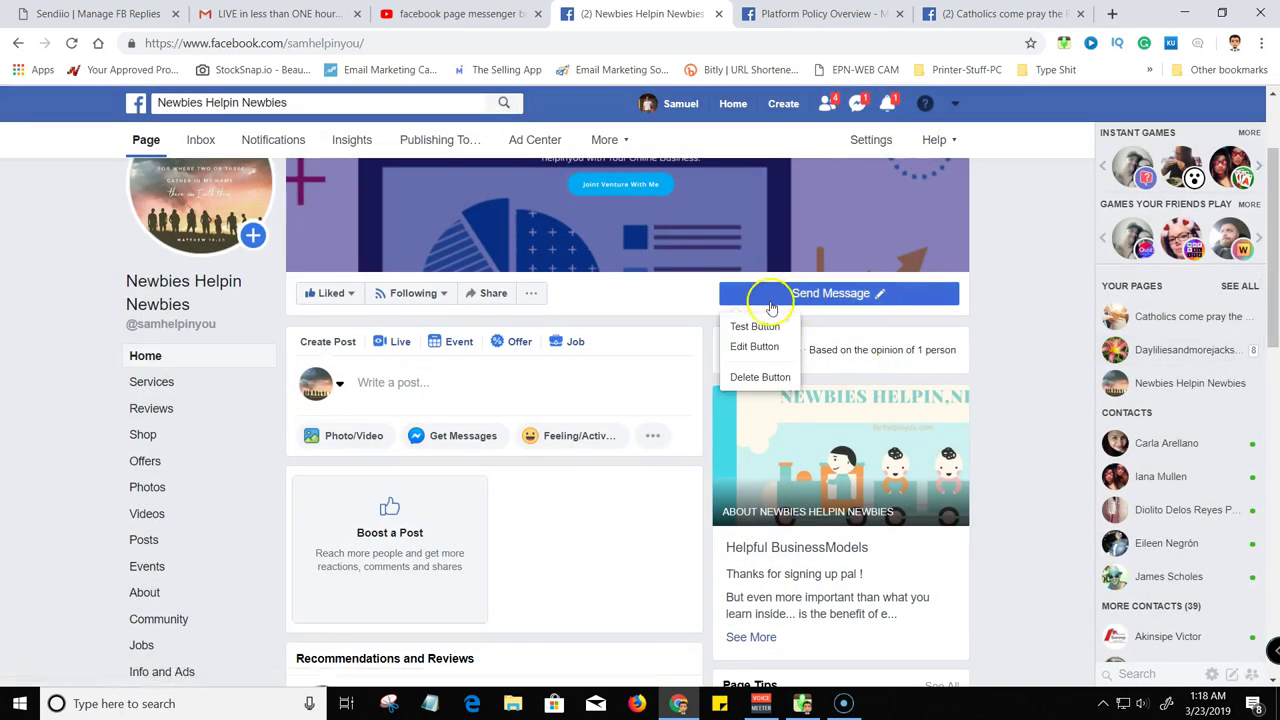
click(755, 327)
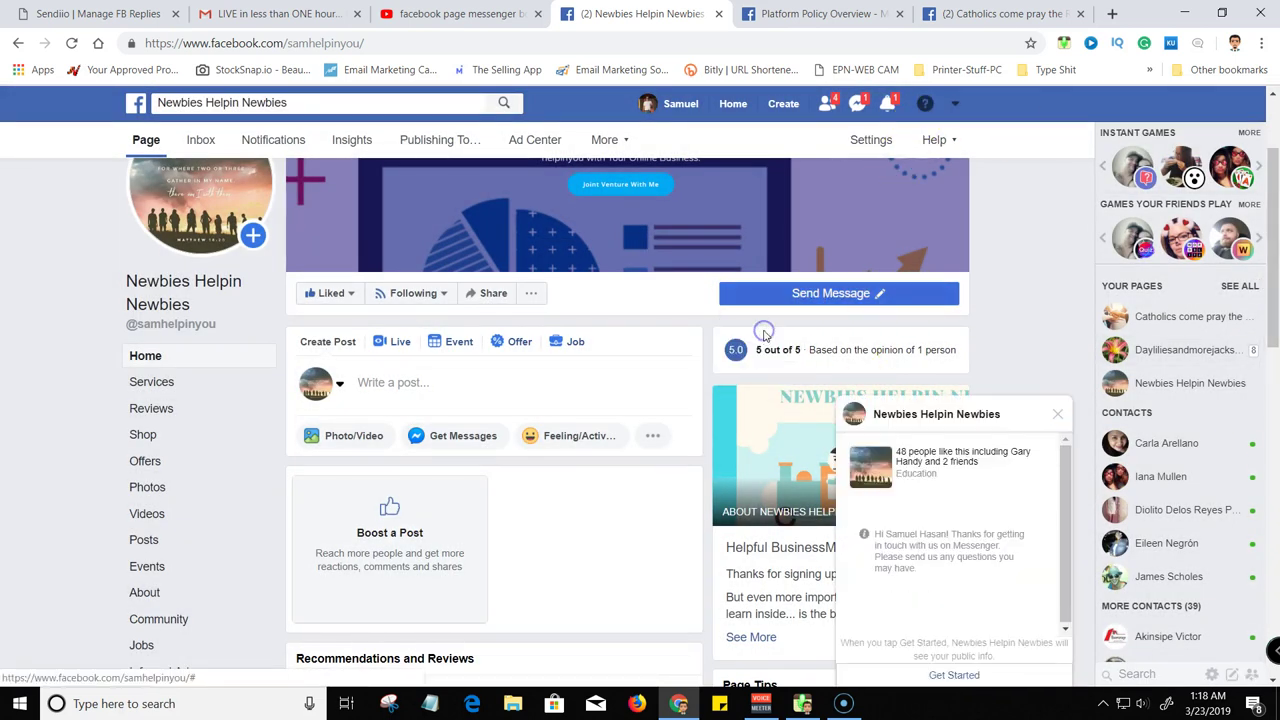
click(952, 676)
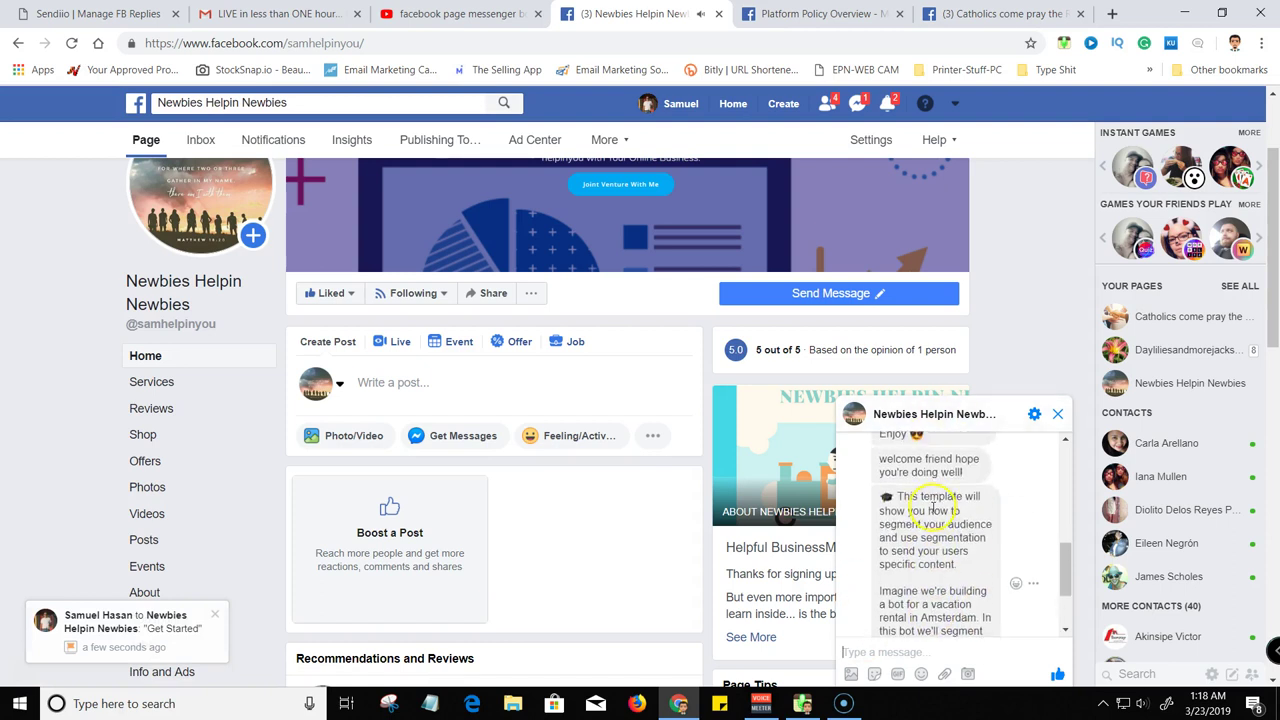
click(881, 530)
scroll(930, 545, up, 10)
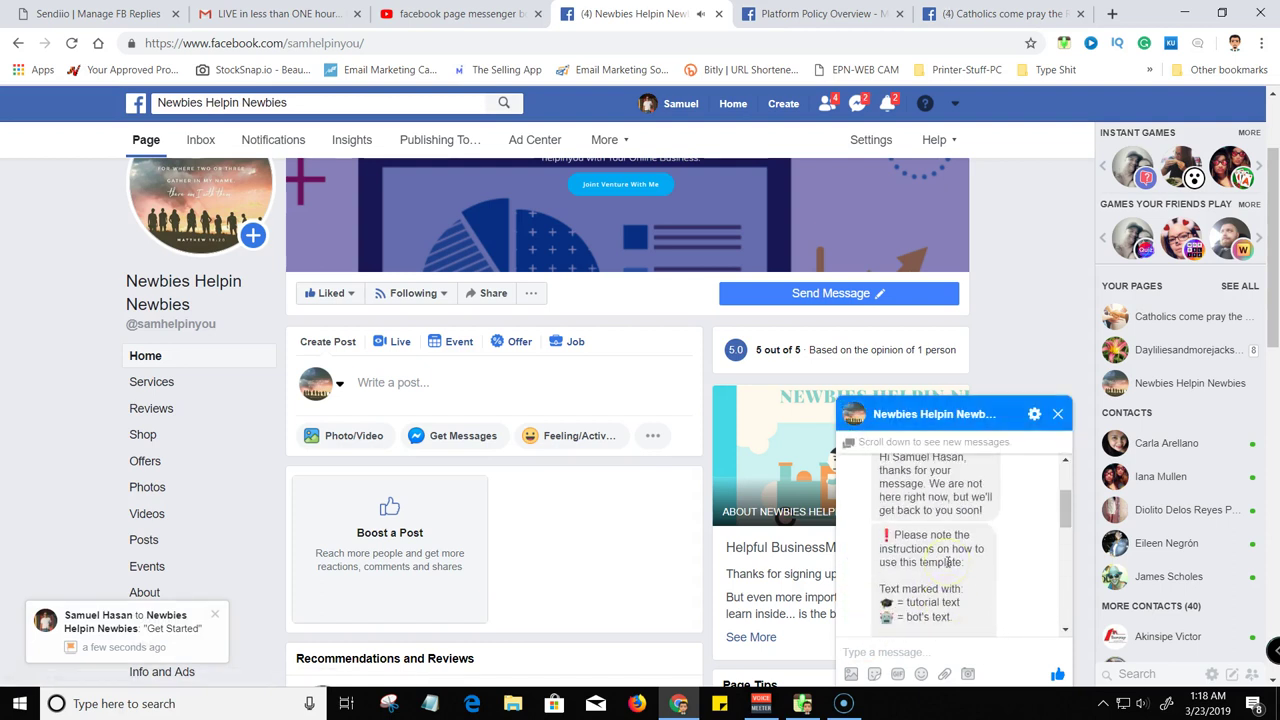
scroll(948, 562, down, 10)
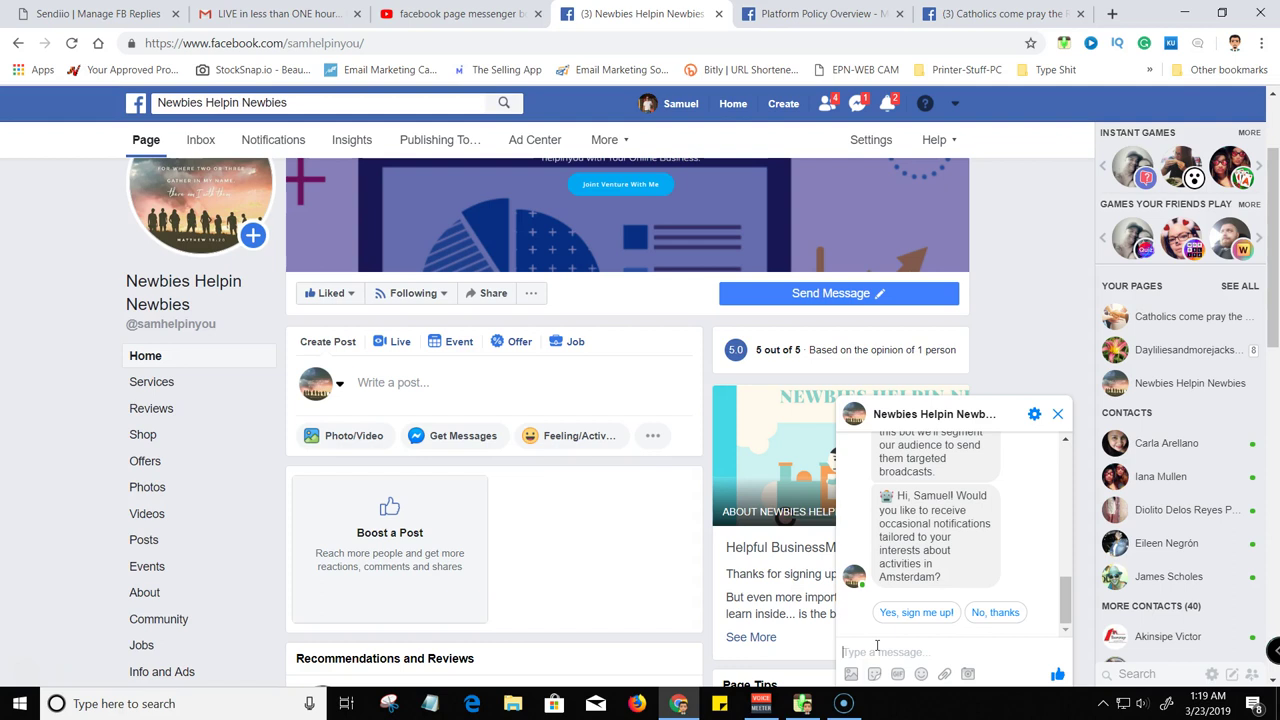
key(Return)
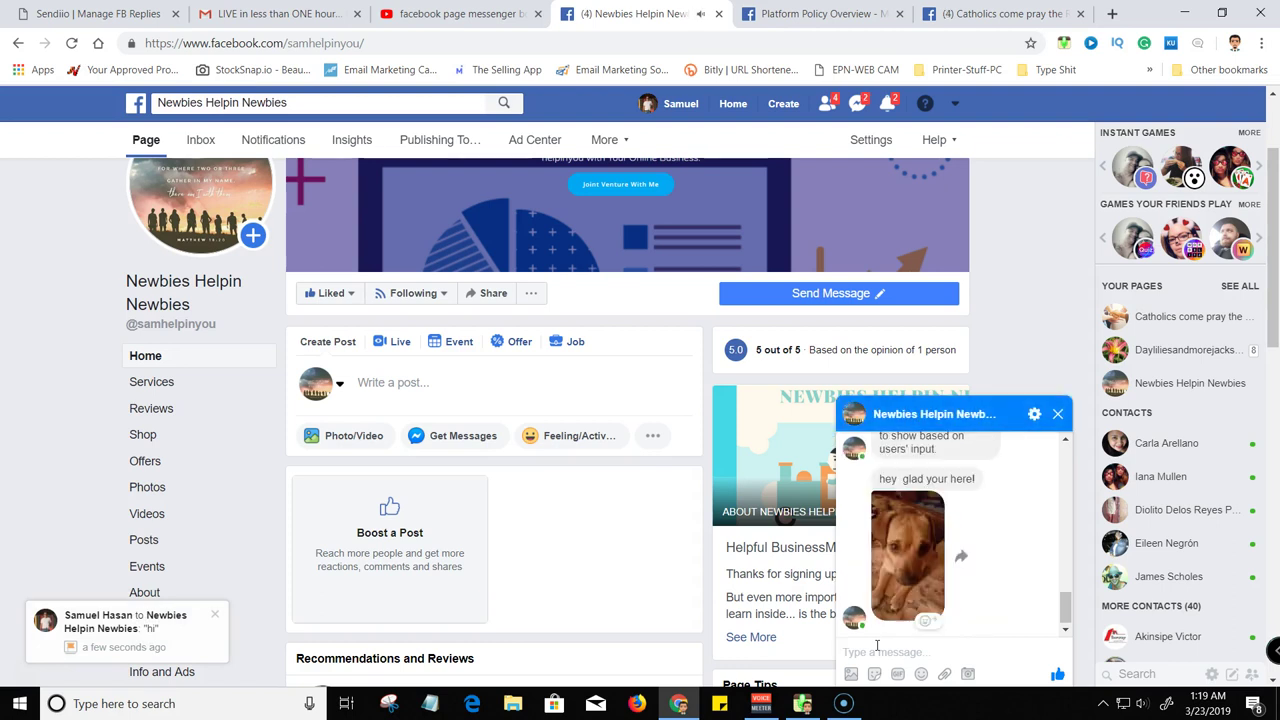
click(920, 634)
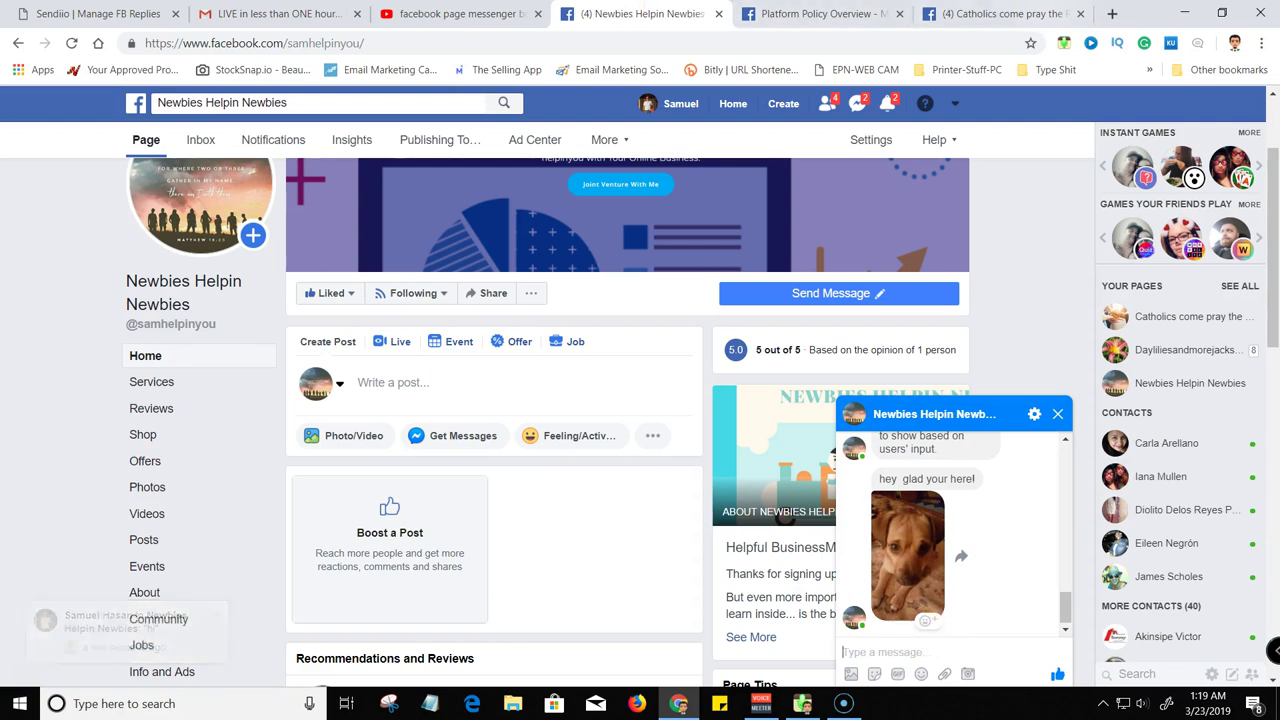
click(990, 14)
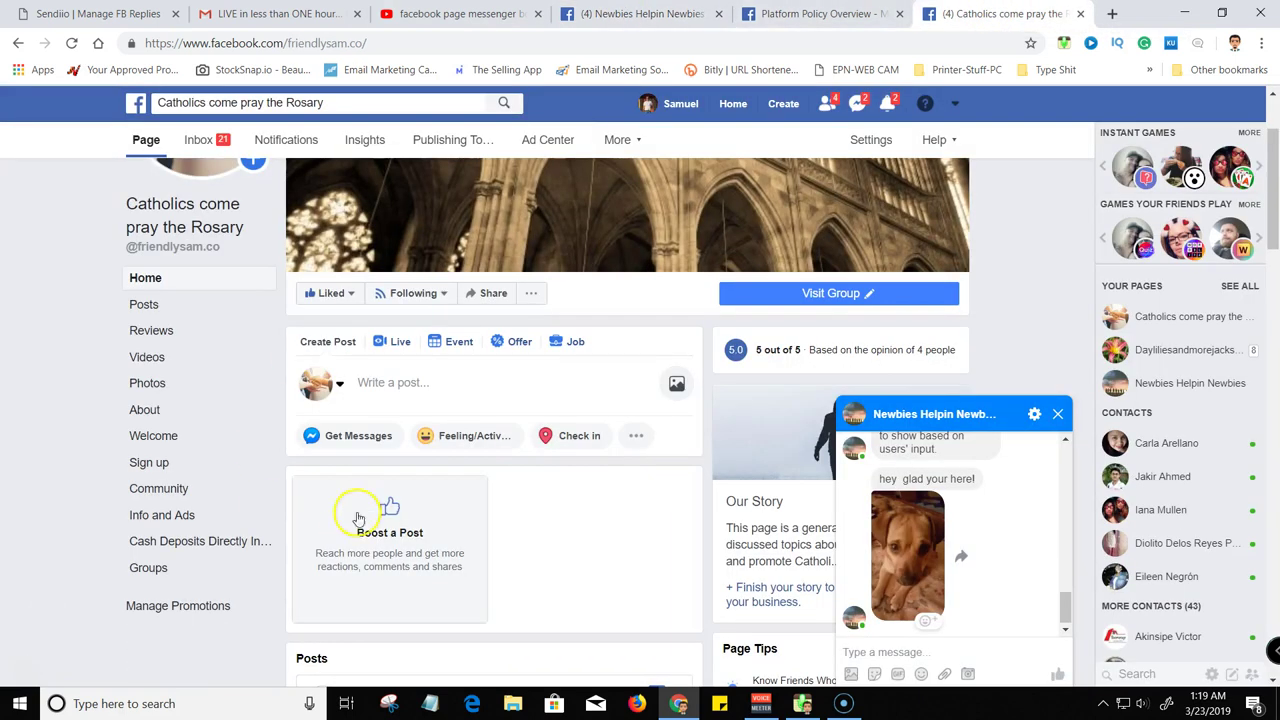
Close the chat and look through Newbies Helpin Newbies' Messenger Platform settings and connected apps
click(1058, 415)
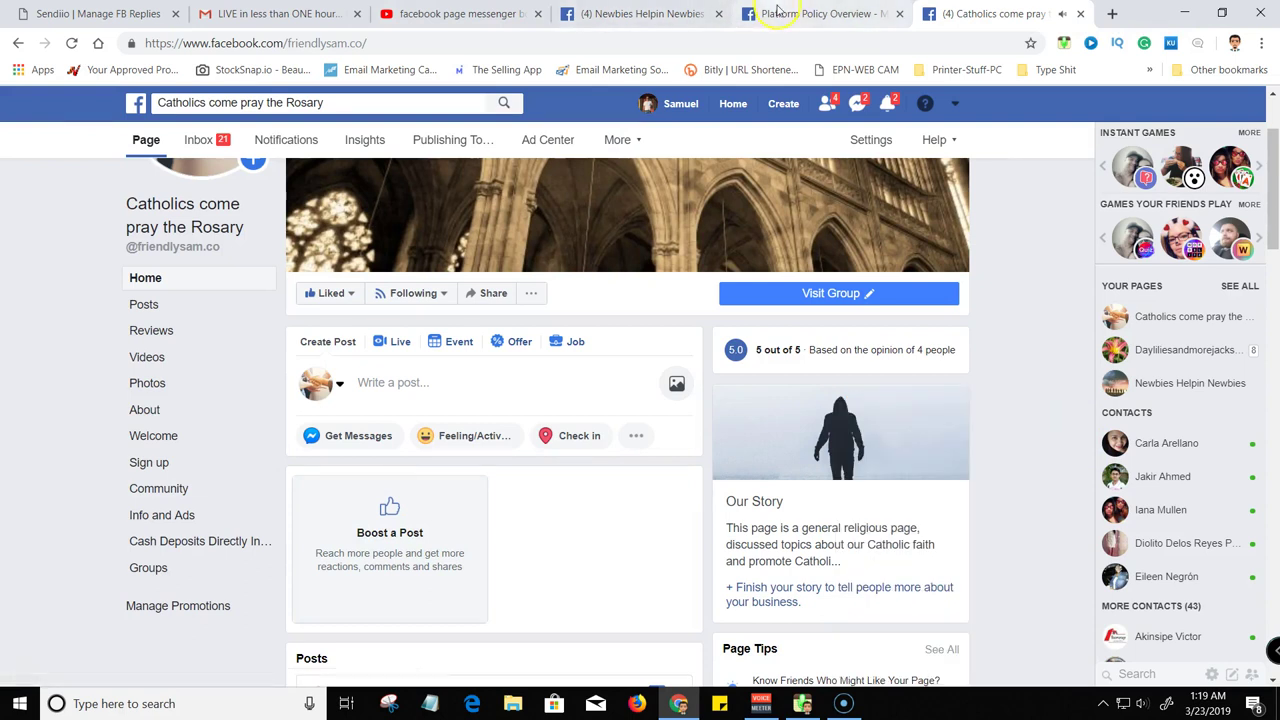
click(657, 14)
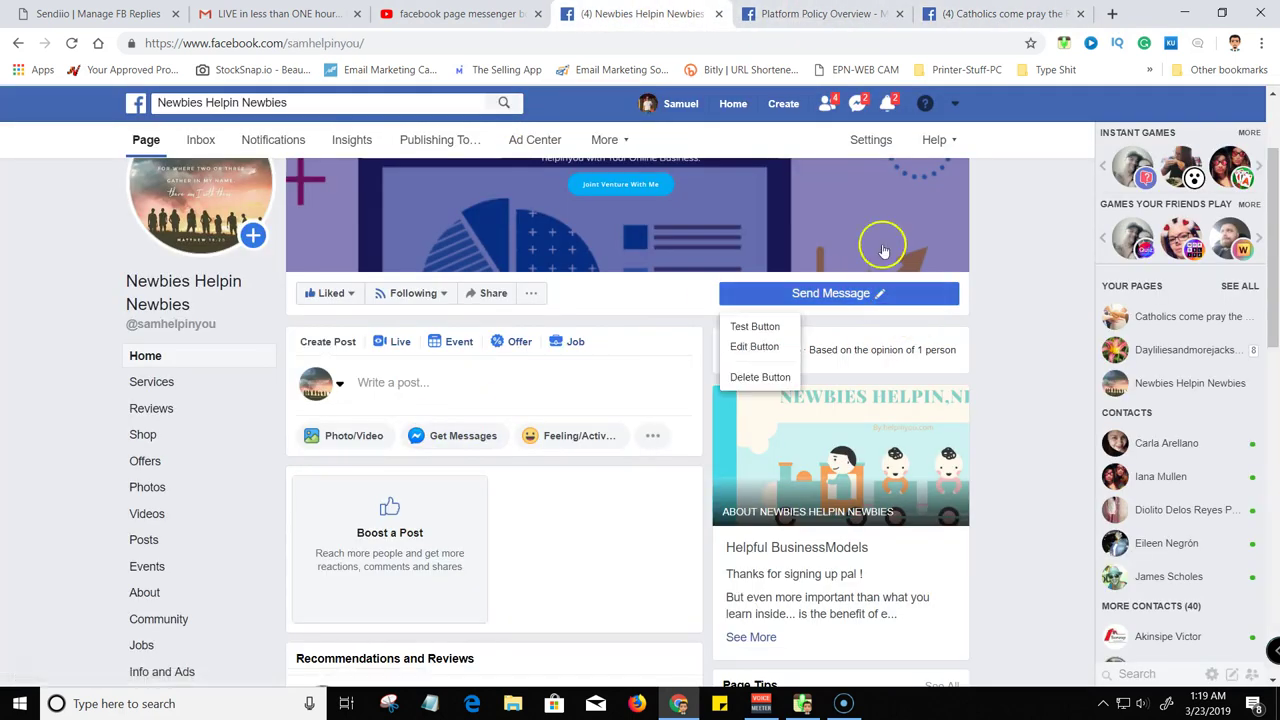
click(862, 141)
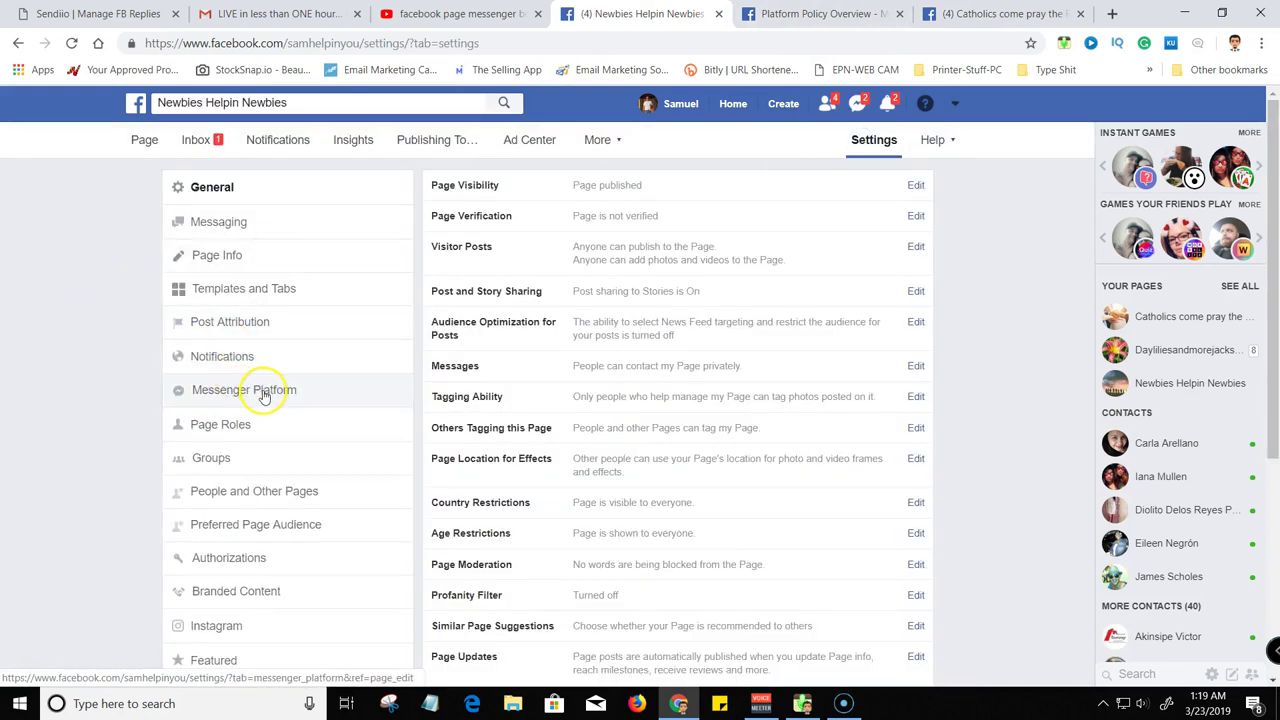
click(265, 394)
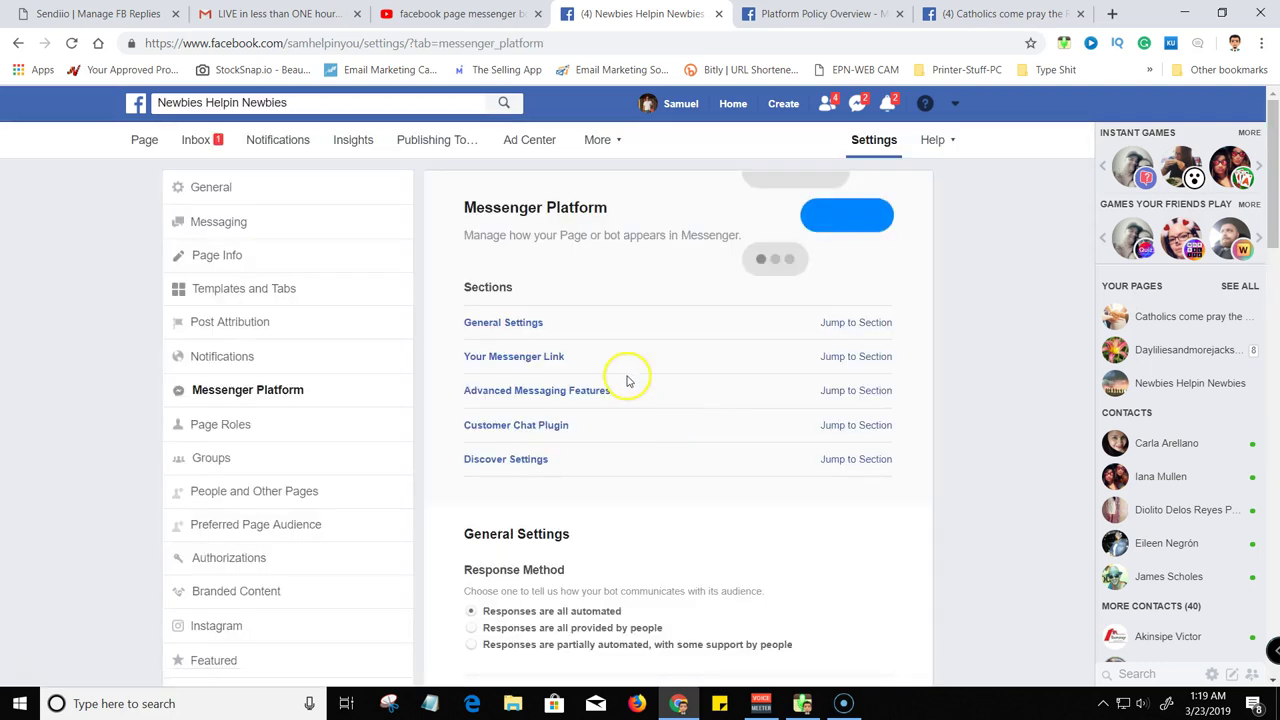
scroll(540, 410, down, 4)
scroll(545, 435, down, 3)
scroll(523, 331, up, 1)
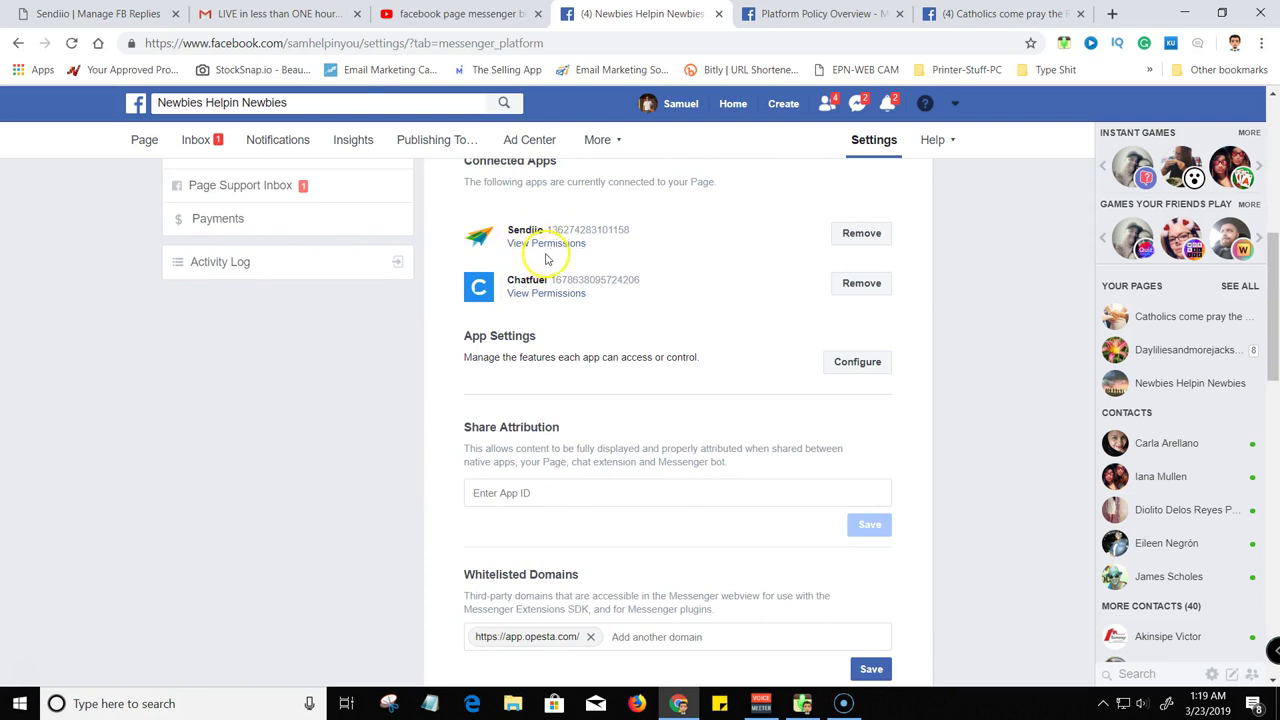
scroll(545, 252, down, 1)
scroll(547, 527, down, 1)
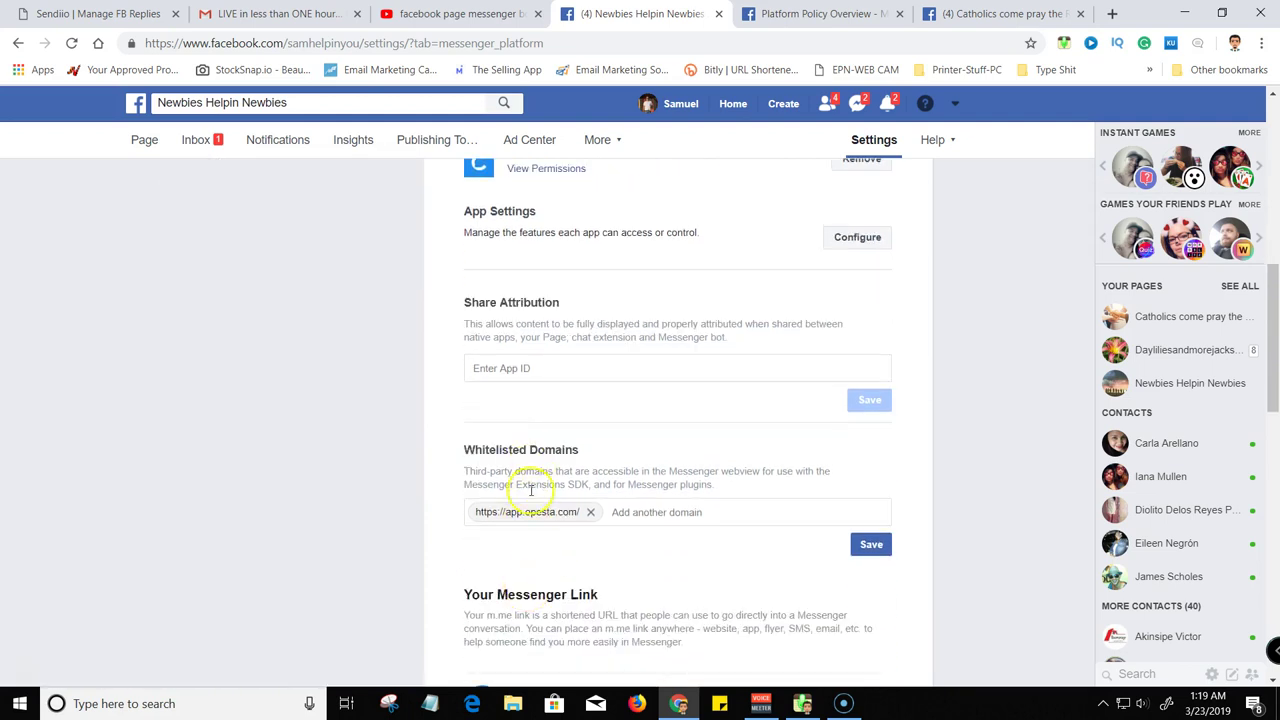
scroll(547, 527, down, 1)
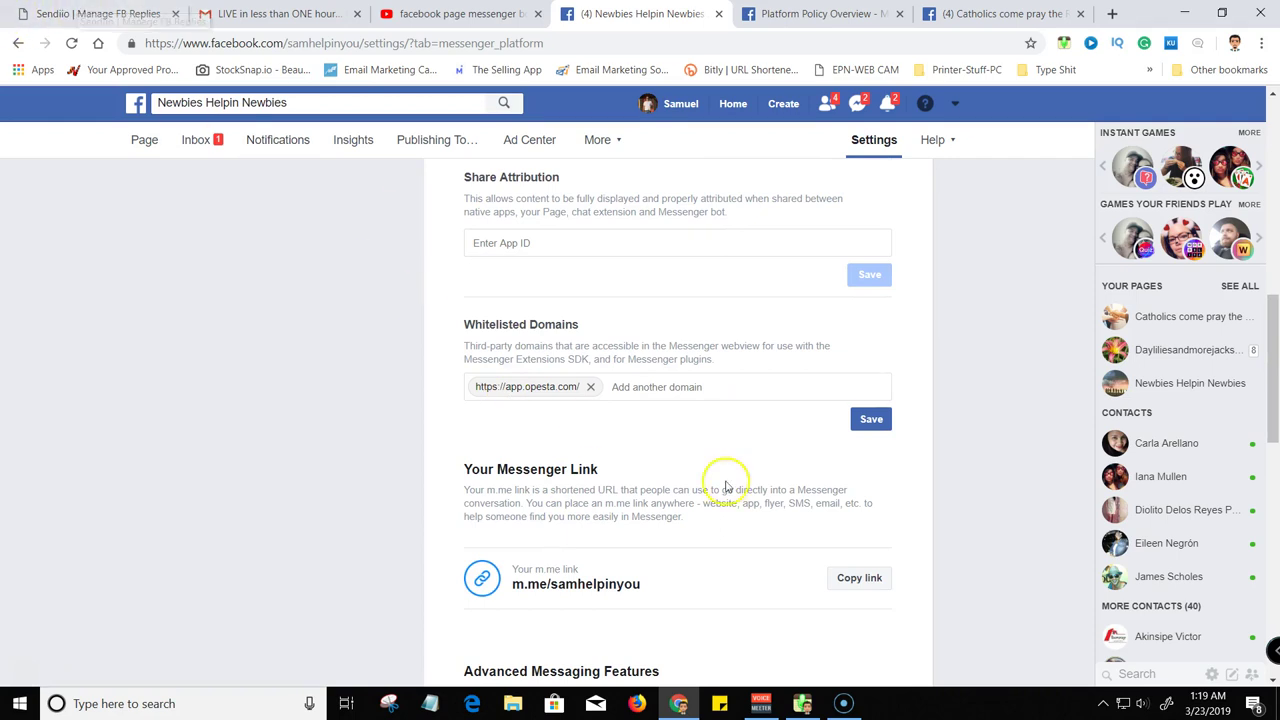
scroll(700, 478, down, 2)
scroll(590, 420, down, 2)
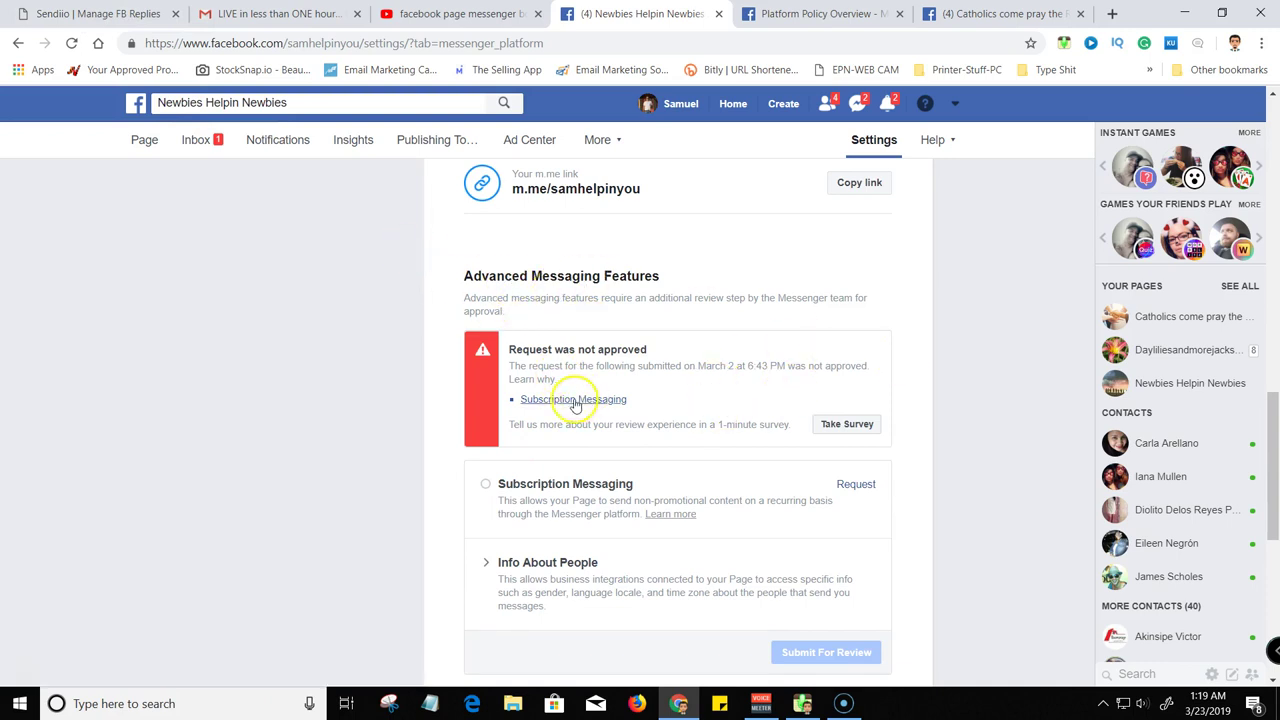
scroll(575, 400, up, 1)
scroll(580, 405, down, 2)
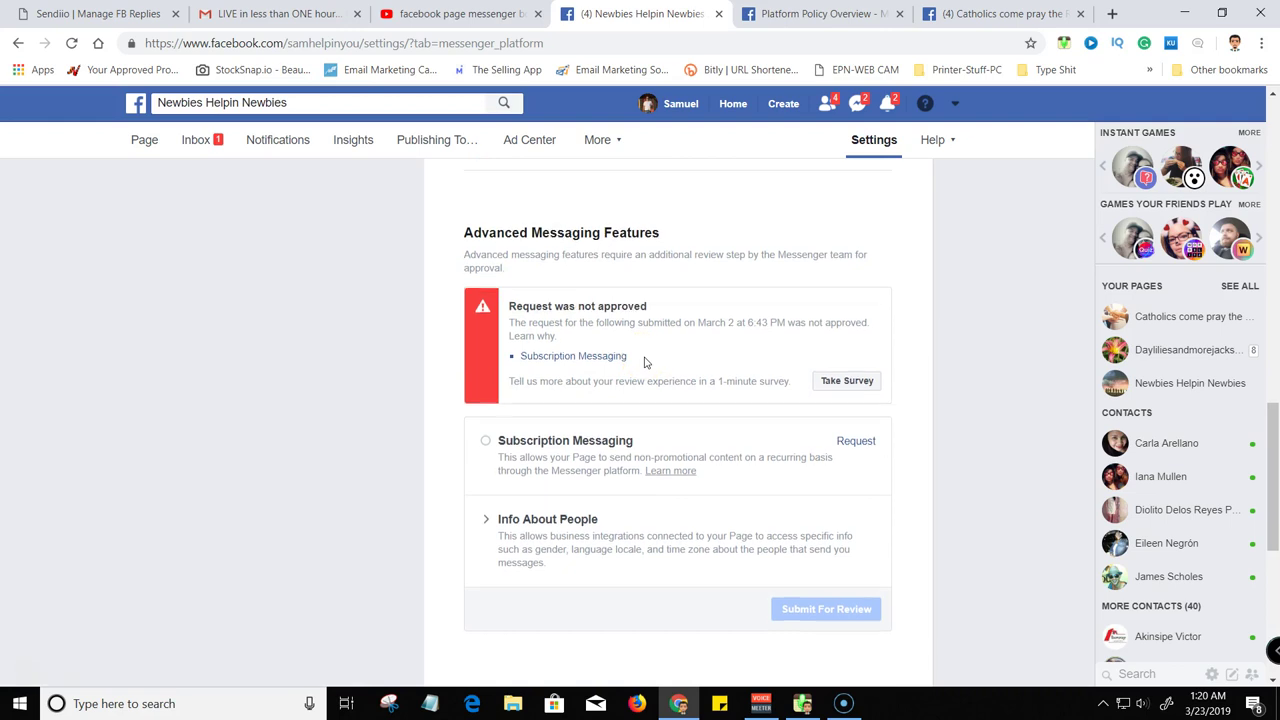
scroll(543, 417, down, 2)
scroll(673, 432, up, 2)
scroll(673, 432, up, 3)
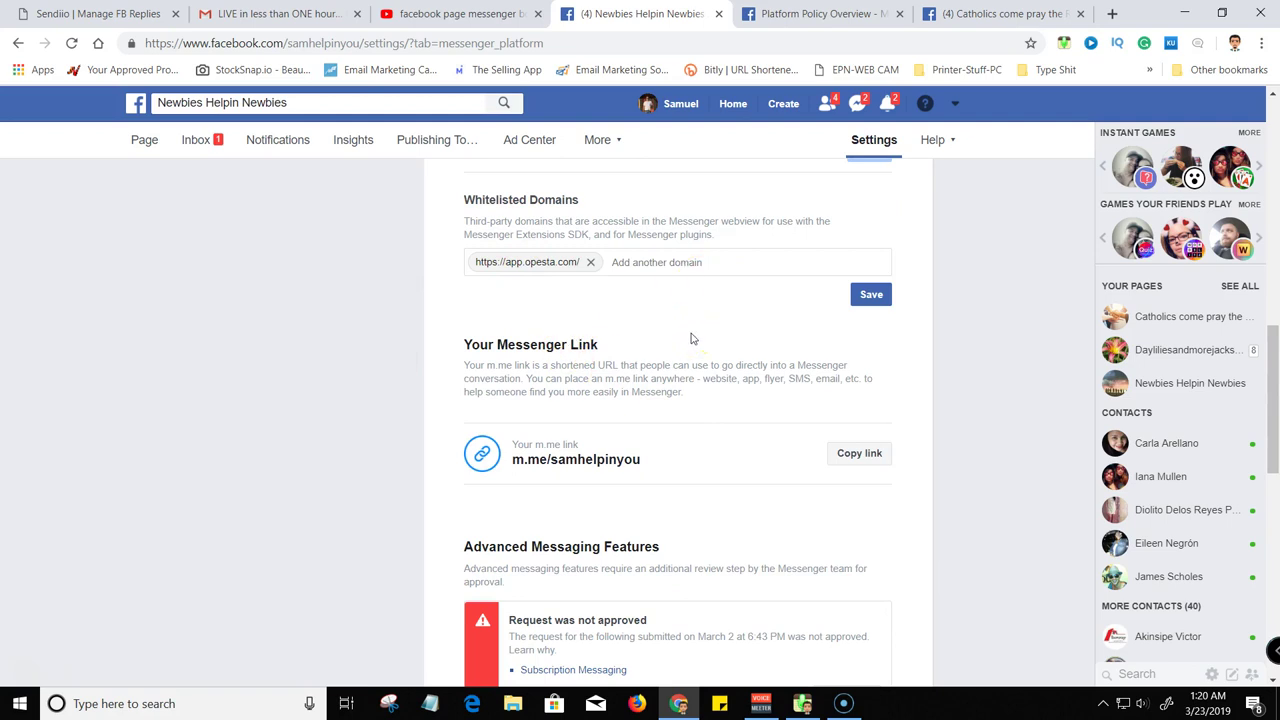
Review Sendiio's Manage FB Replies list with its seven replies
click(100, 14)
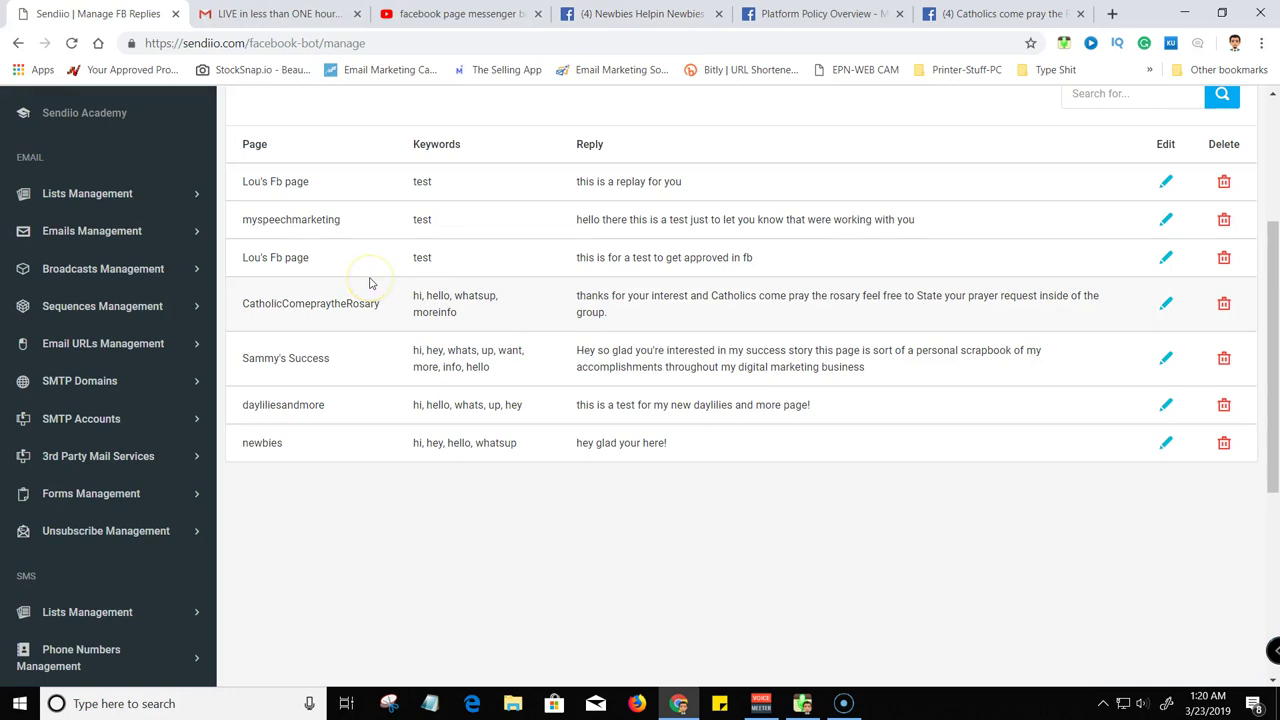
scroll(370, 285, up, 3)
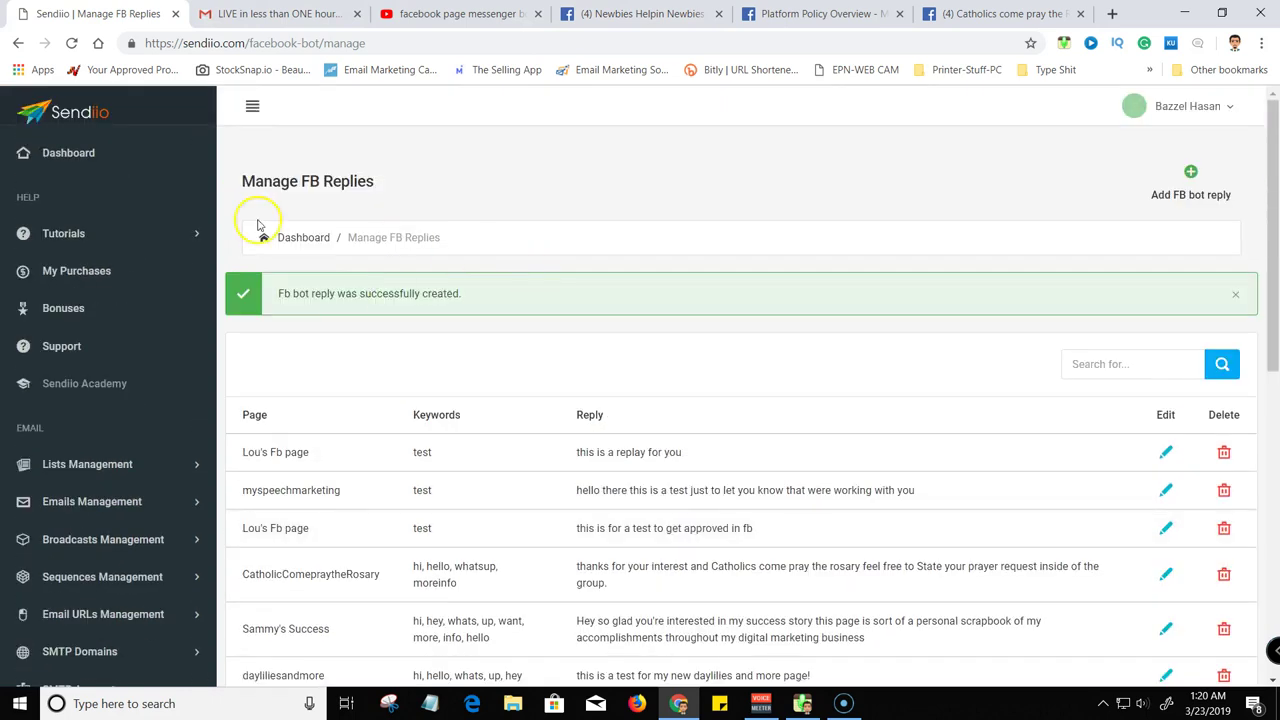
scroll(140, 228, down, 2)
scroll(130, 228, down, 1)
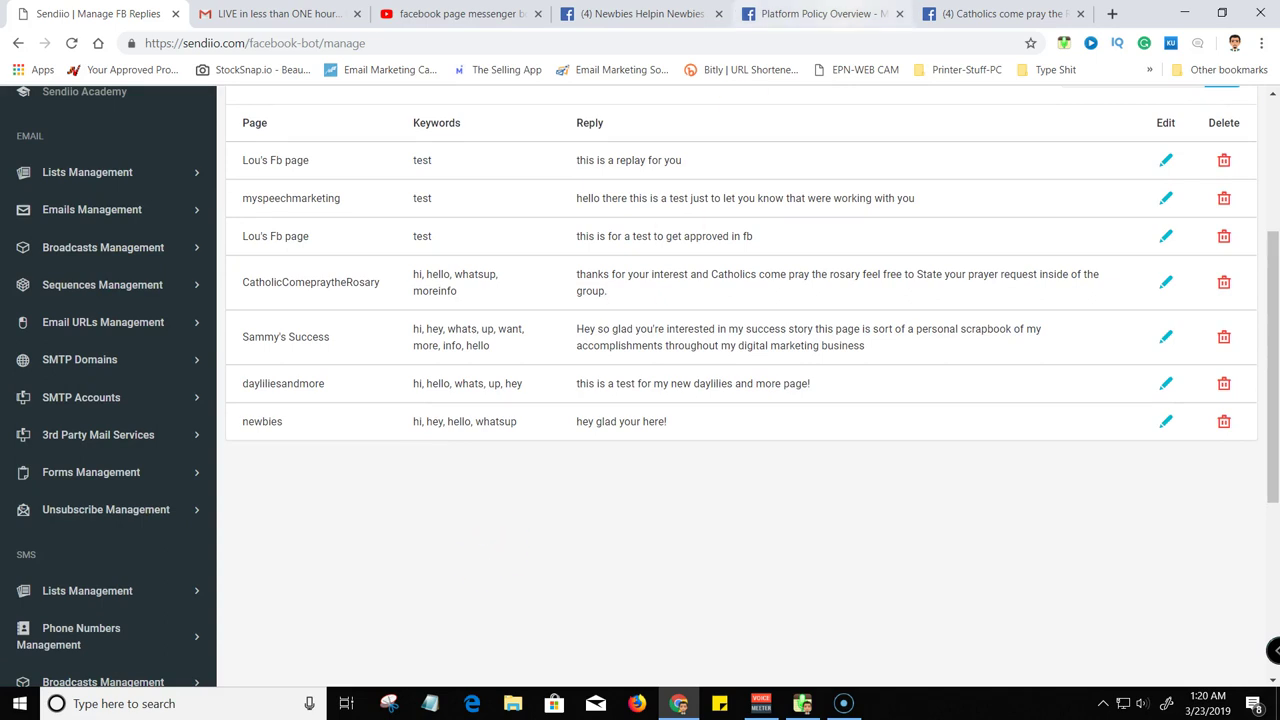
Scroll through the Messenger Platform Policy Overview, then return to Sendiio's Manage FB Replies list
click(830, 13)
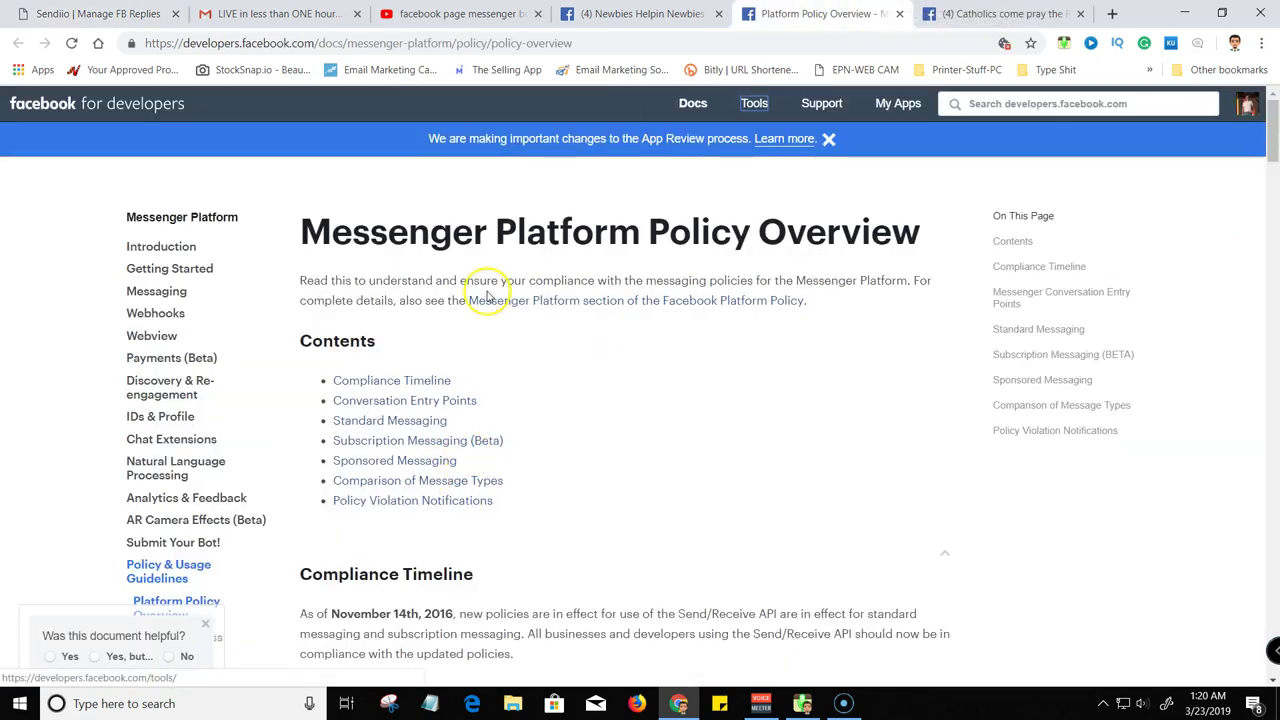
scroll(533, 410, down, 3)
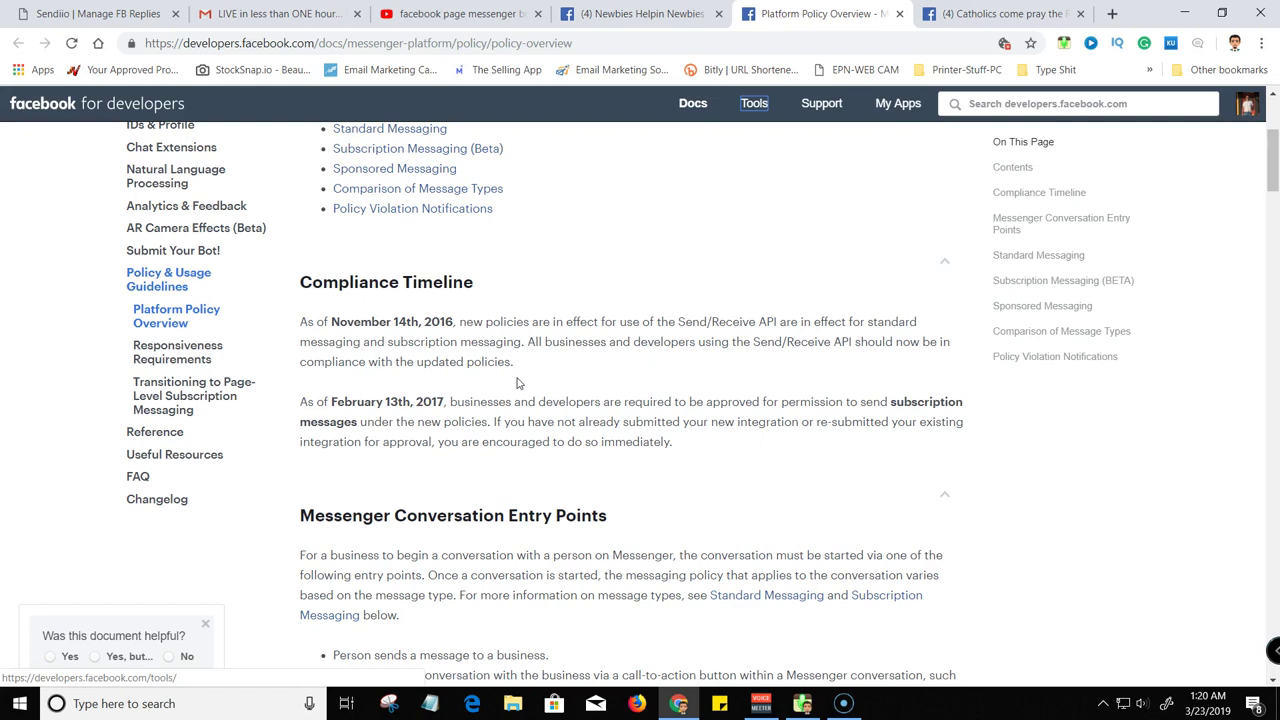
scroll(530, 395, down, 4)
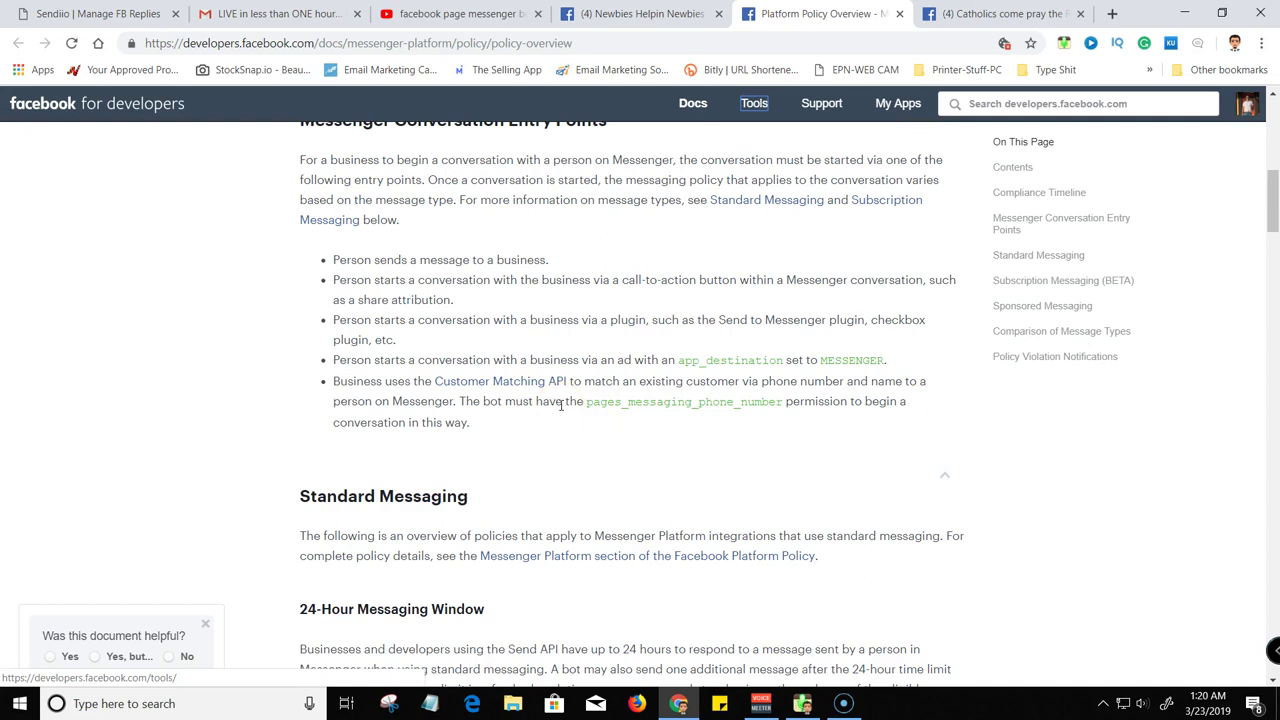
scroll(114, 303, up, 5)
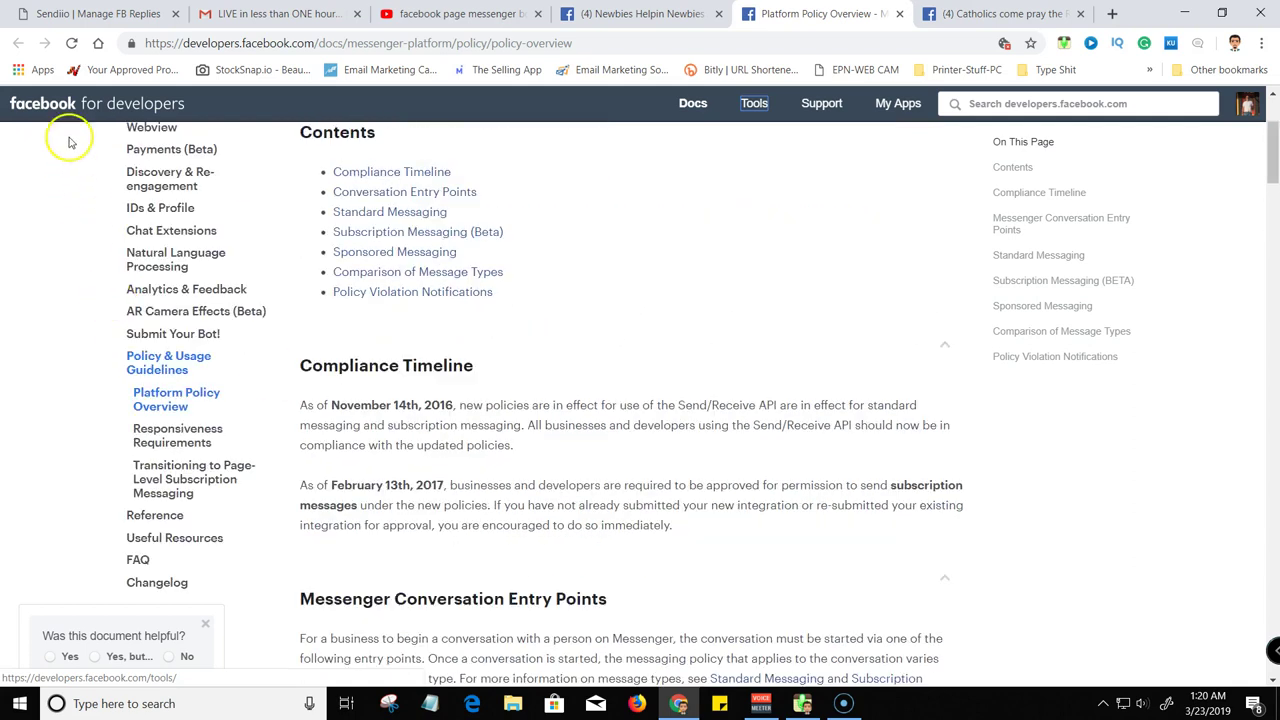
click(90, 14)
scroll(149, 226, up, 3)
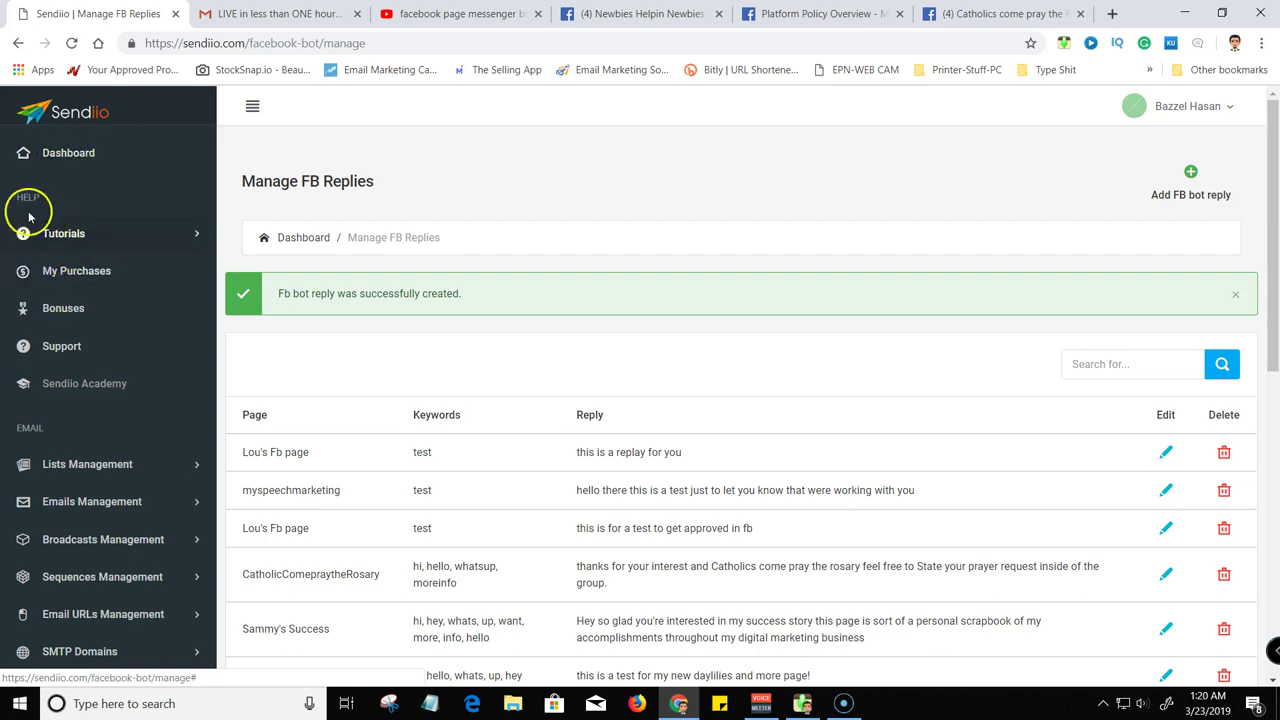
scroll(20, 340, down, 1)
scroll(45, 415, down, 1)
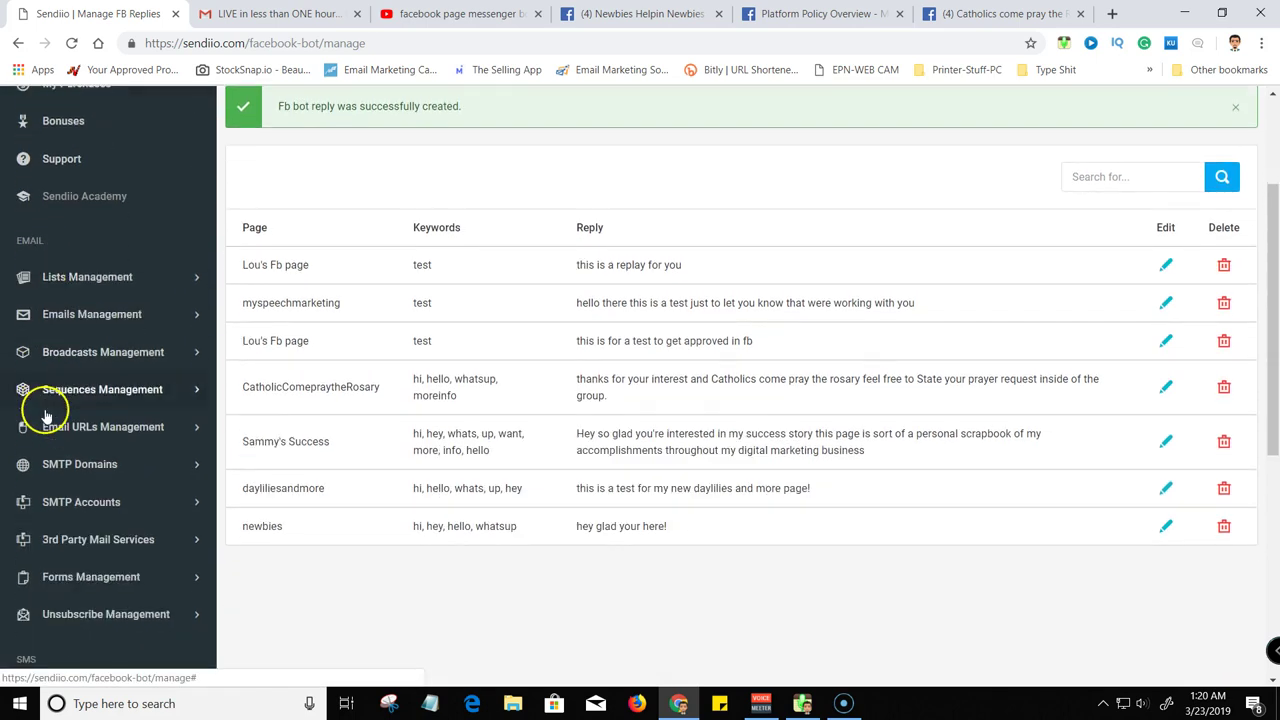
scroll(45, 430, down, 3)
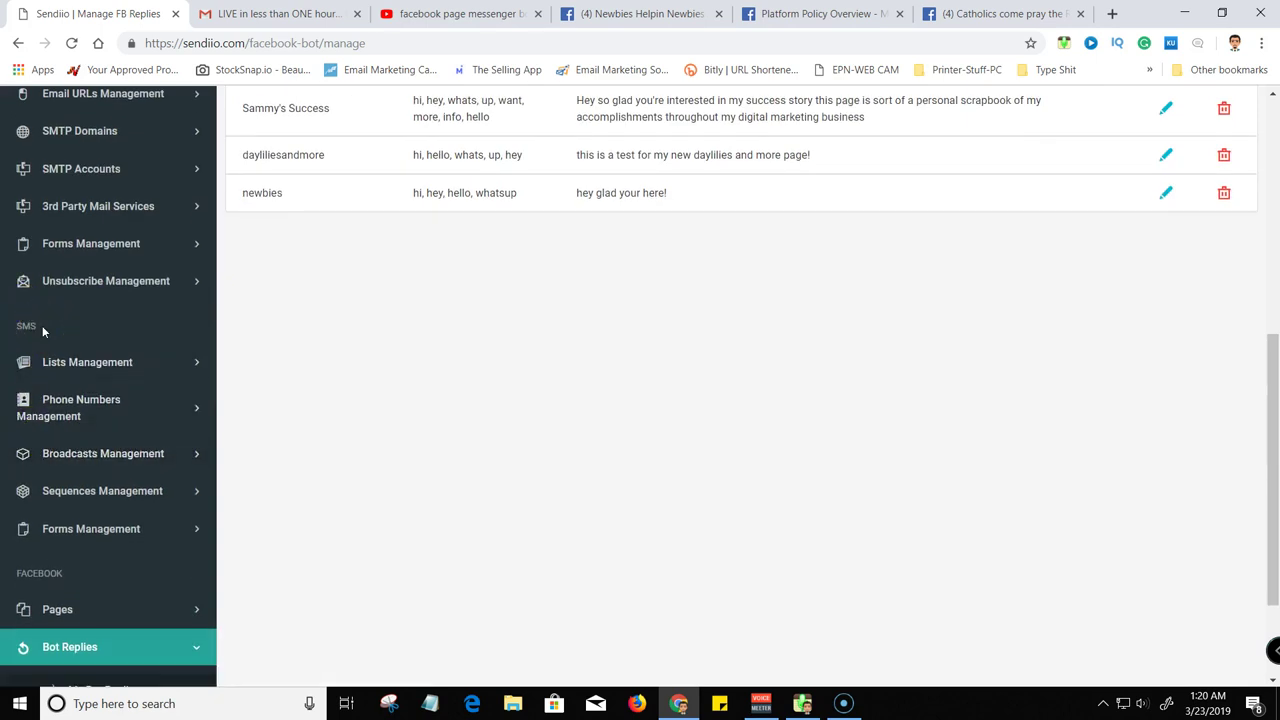
scroll(45, 340, down, 2)
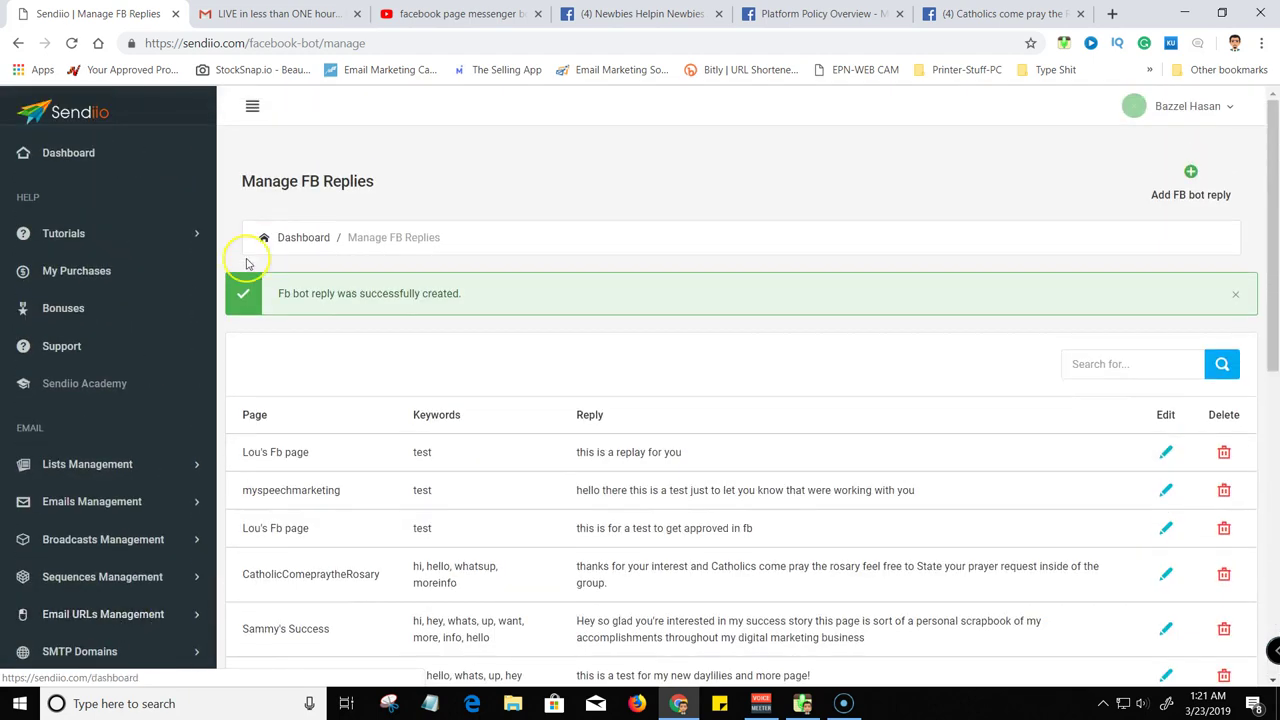
click(248, 263)
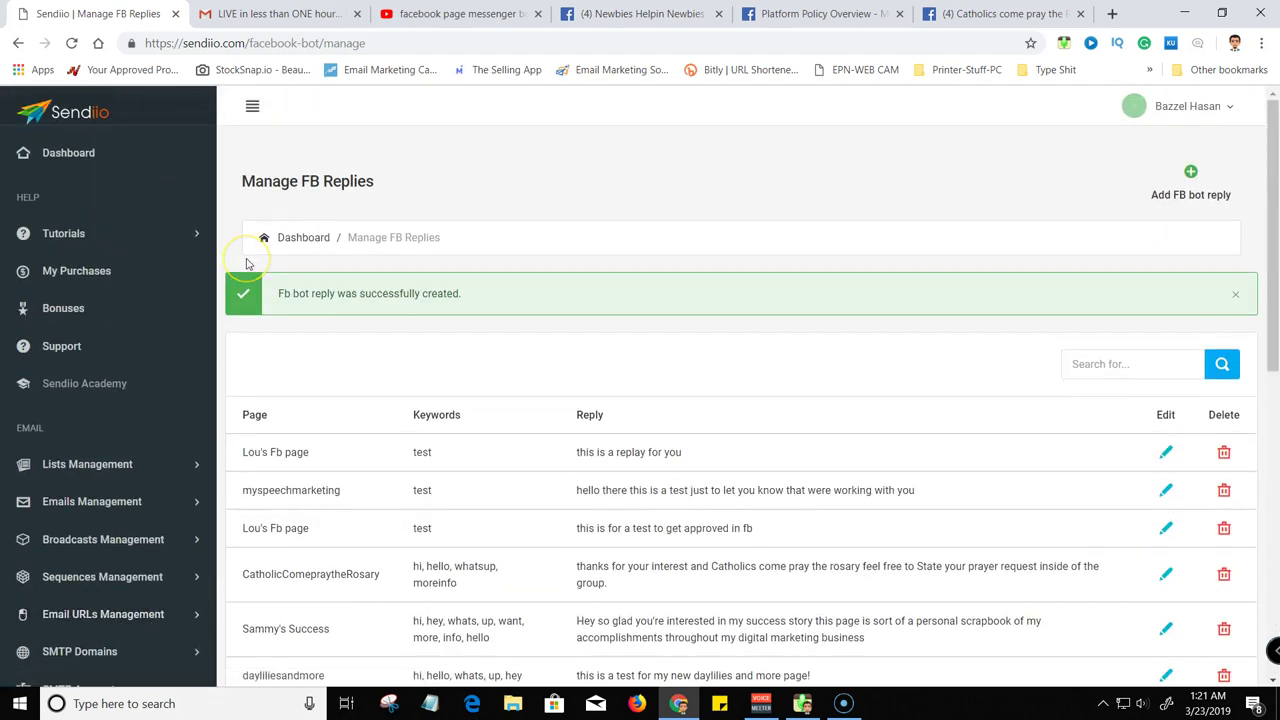